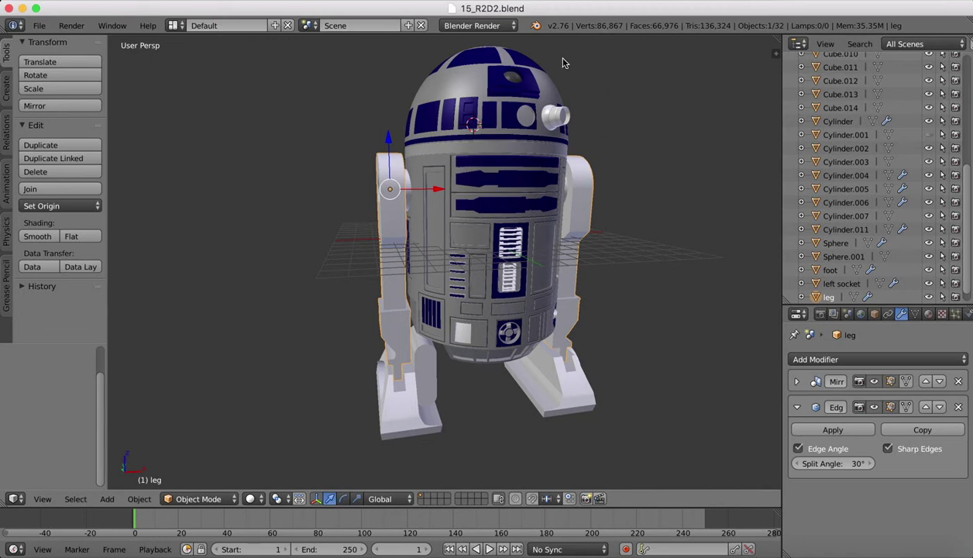
- Examine the R2-D2 model's legs, feet and the rounded side piece beside the foot from several angles
shift+middle_drag(562, 55, 565, 63)
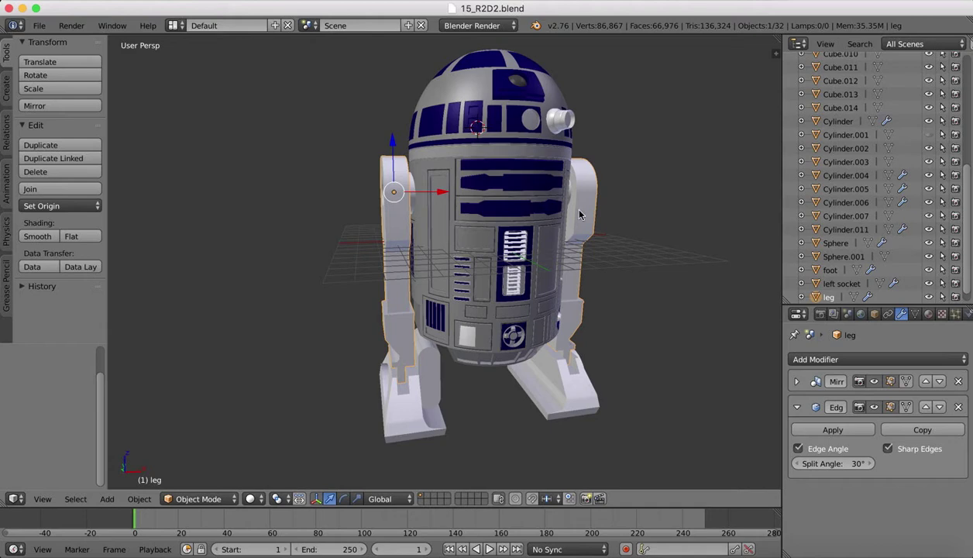
middle_drag(620, 209, 620, 208)
scroll(620, 211, left, 10)
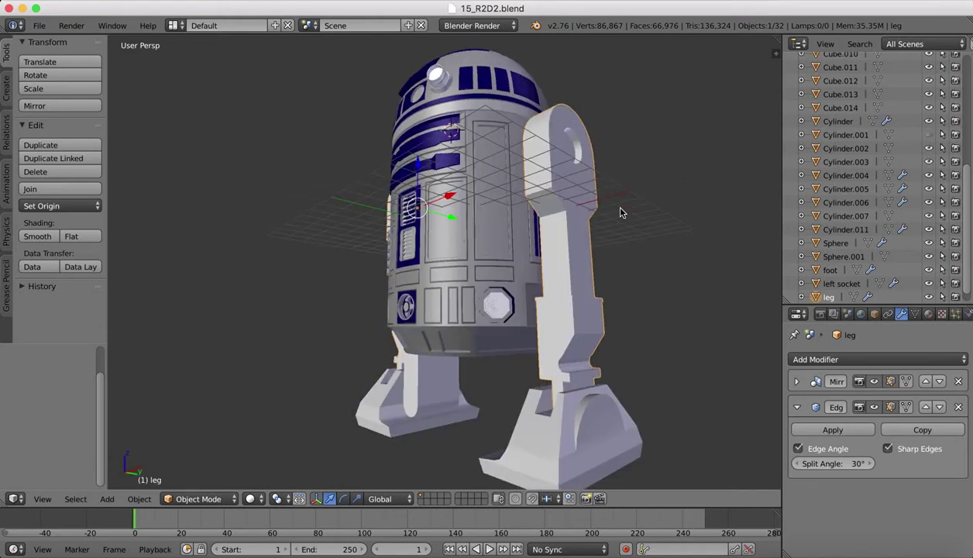
scroll(620, 212, left, 10)
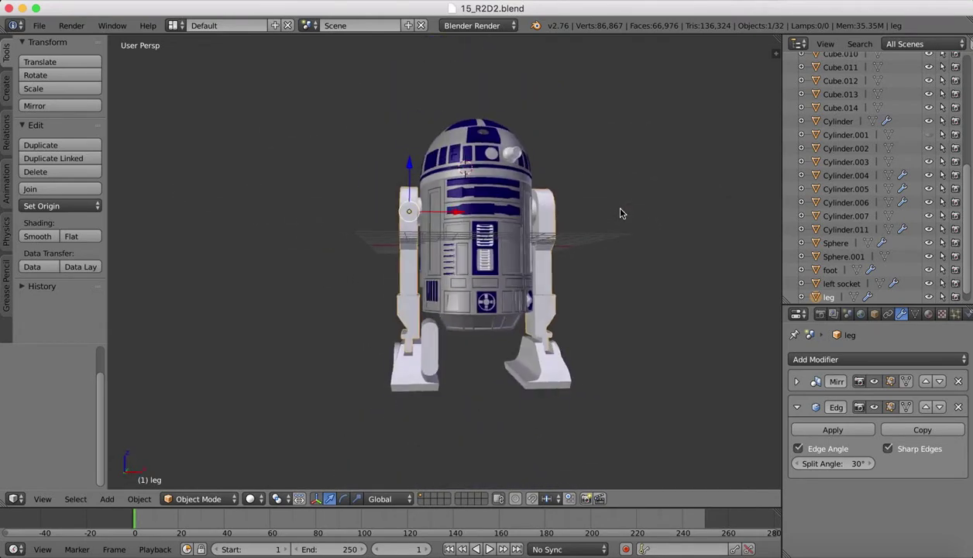
right_click(425, 383)
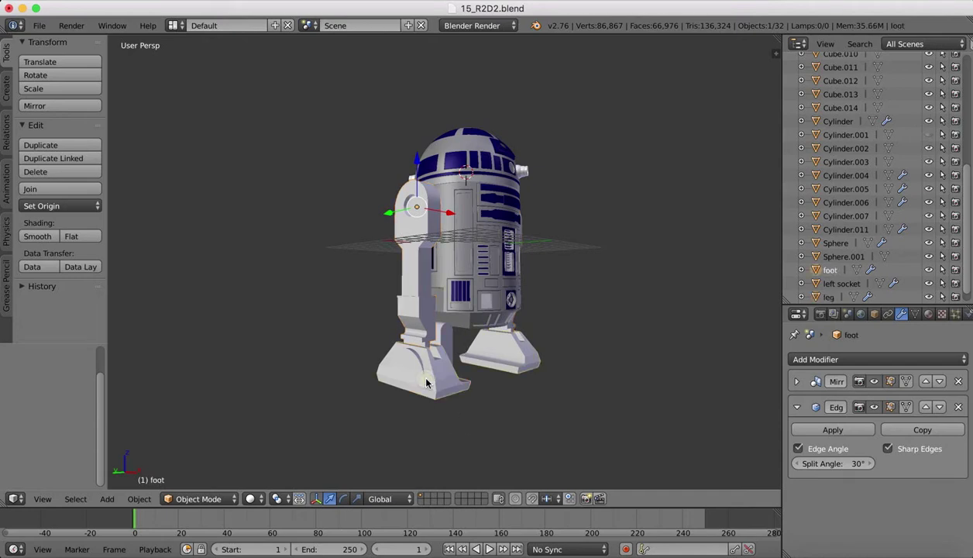
scroll(583, 286, left, 5)
scroll(583, 286, left, 3)
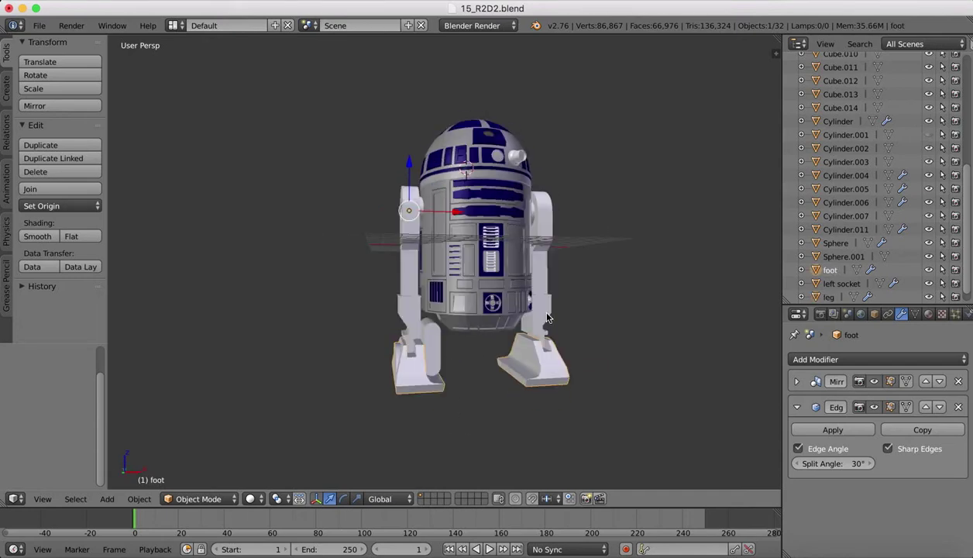
right_click(425, 341)
scroll(441, 325, left, 2)
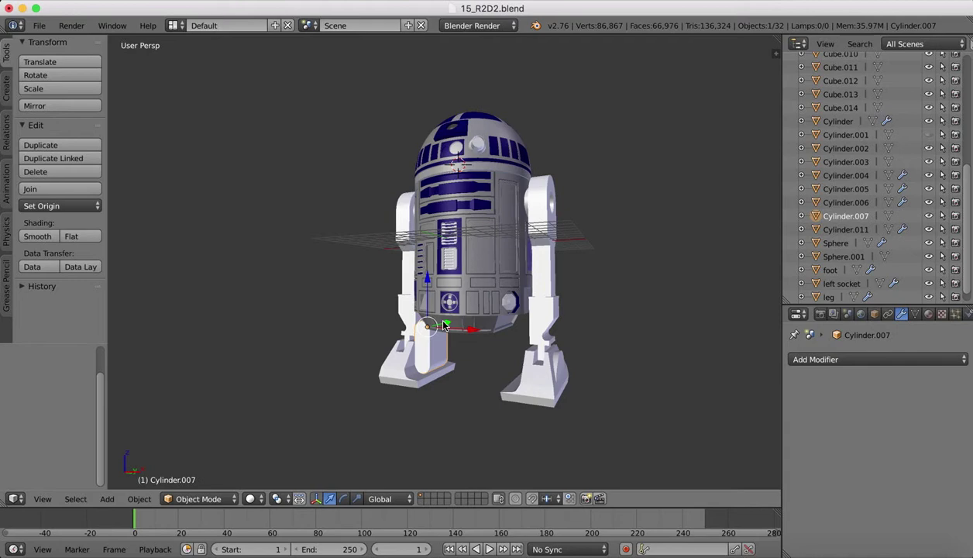
scroll(413, 389, left, 3)
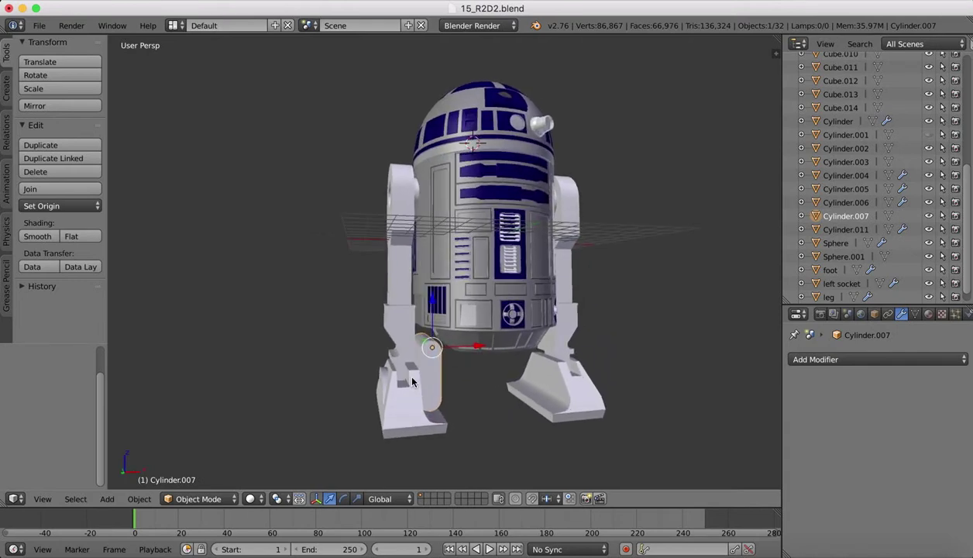
- Look closely at the lower legs and feet, and compare them with the R2-D2 reference image in Preview
scroll(412, 378, up, 3)
scroll(374, 297, up, 2)
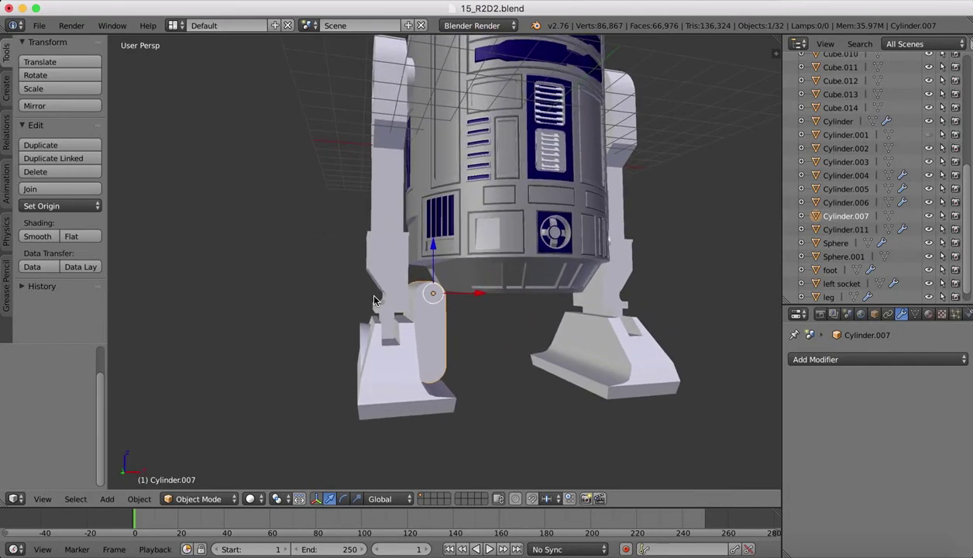
shift+scroll(374, 297, down, 2)
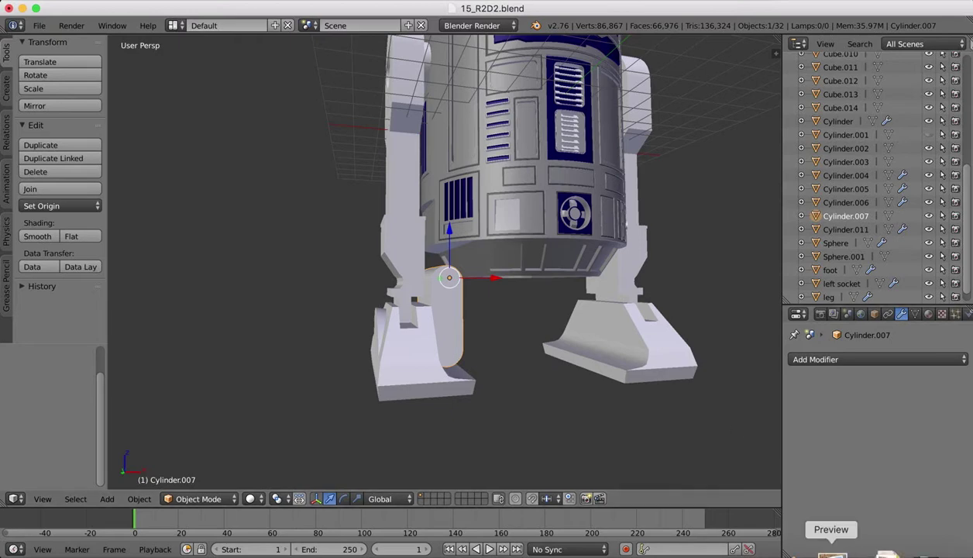
click(815, 544)
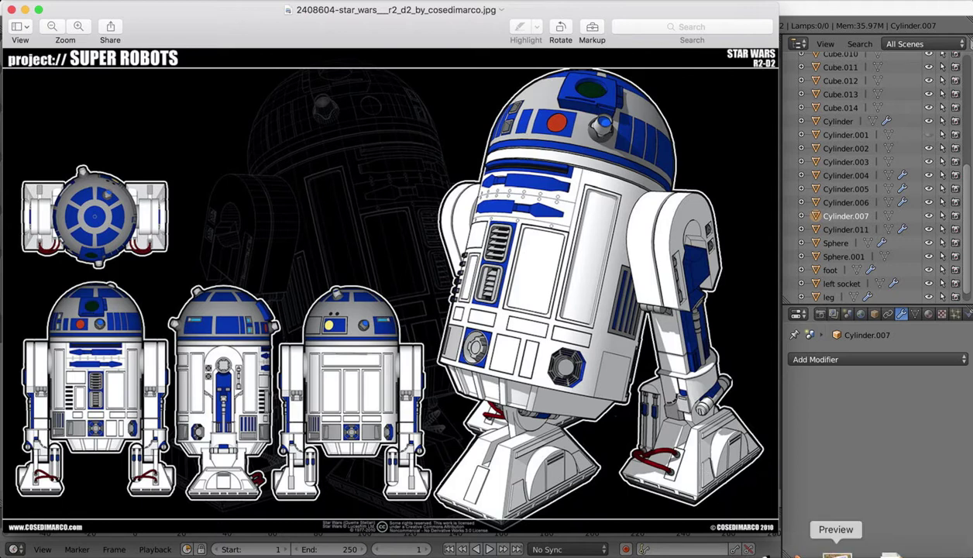
click(804, 551)
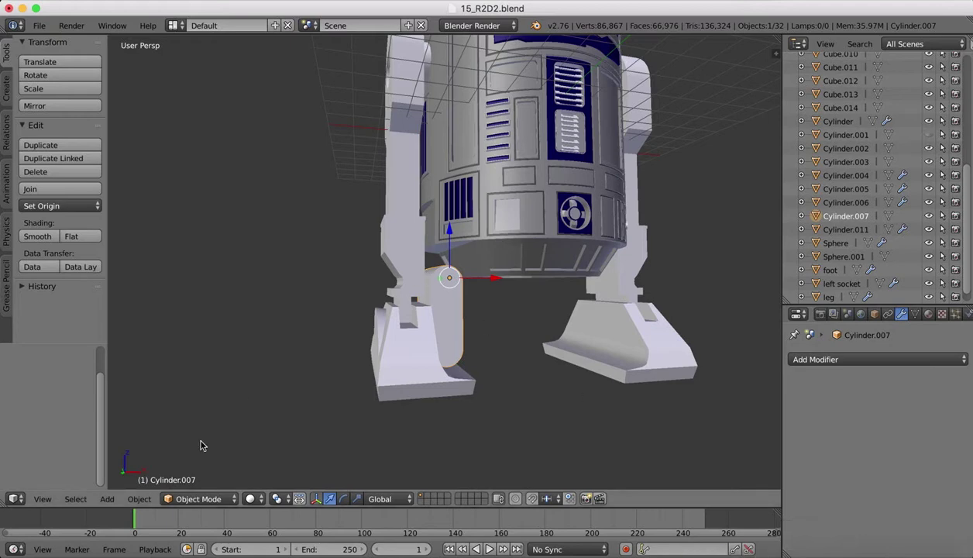
- In the foot mesh, extrude the front face directly below the ankle slot outward by about 0.068
right_click(428, 357)
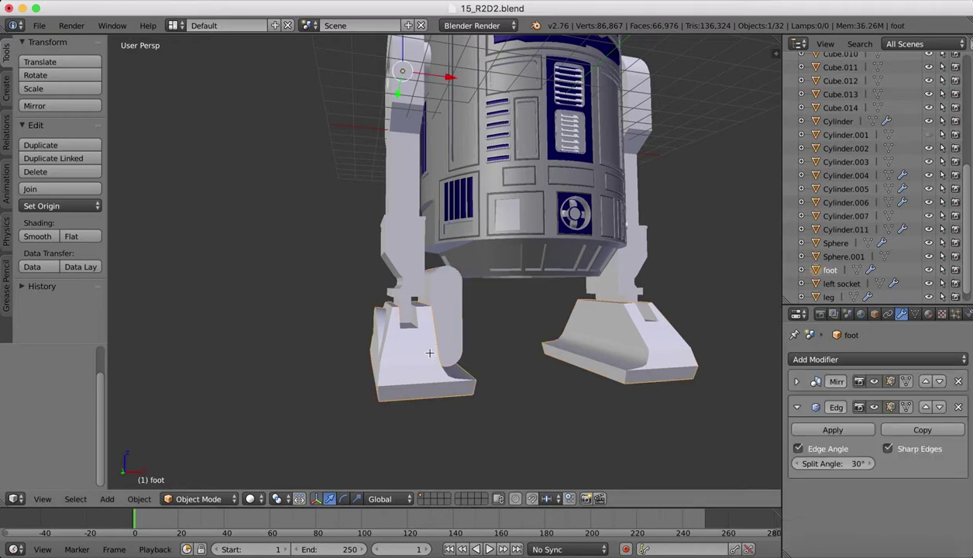
key(Tab)
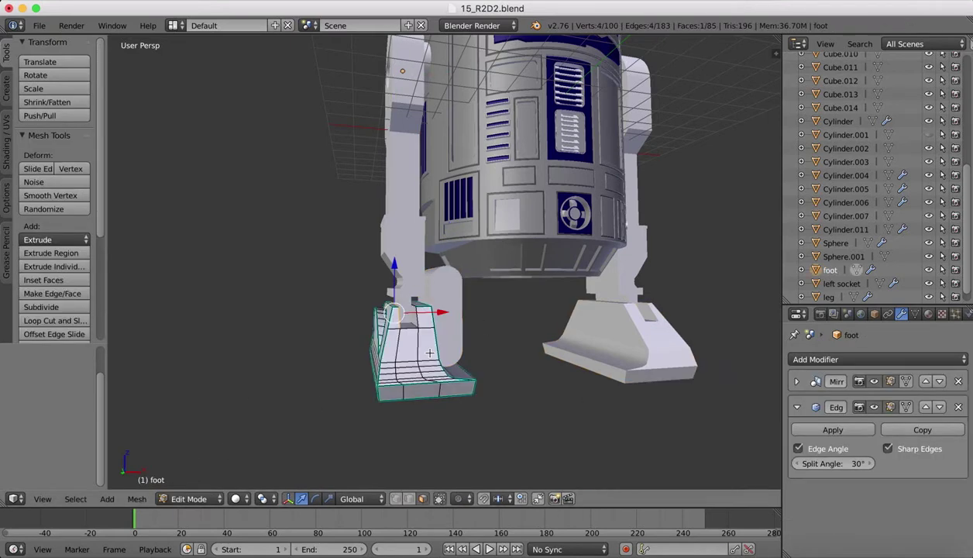
click(42, 498)
click(65, 408)
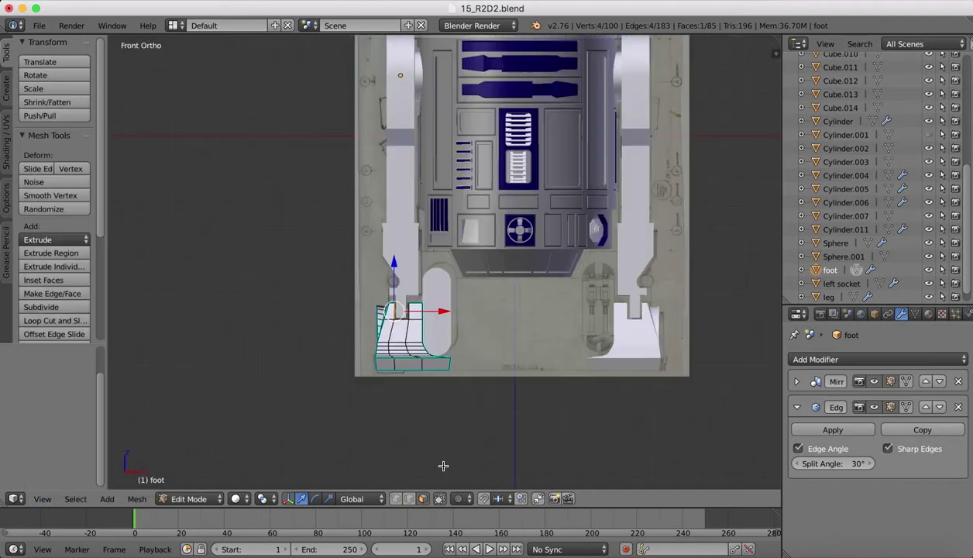
scroll(396, 332, up, 3)
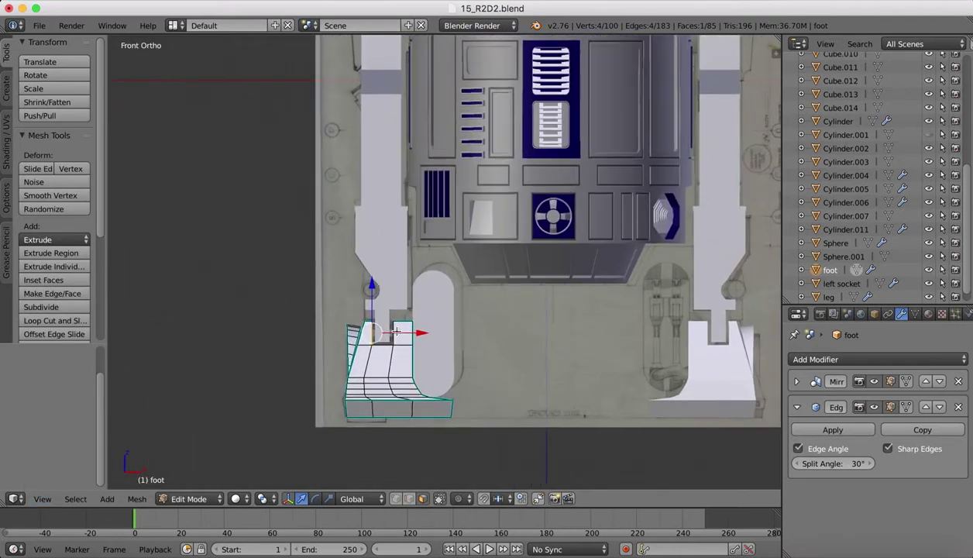
shift+scroll(397, 332, down, 2)
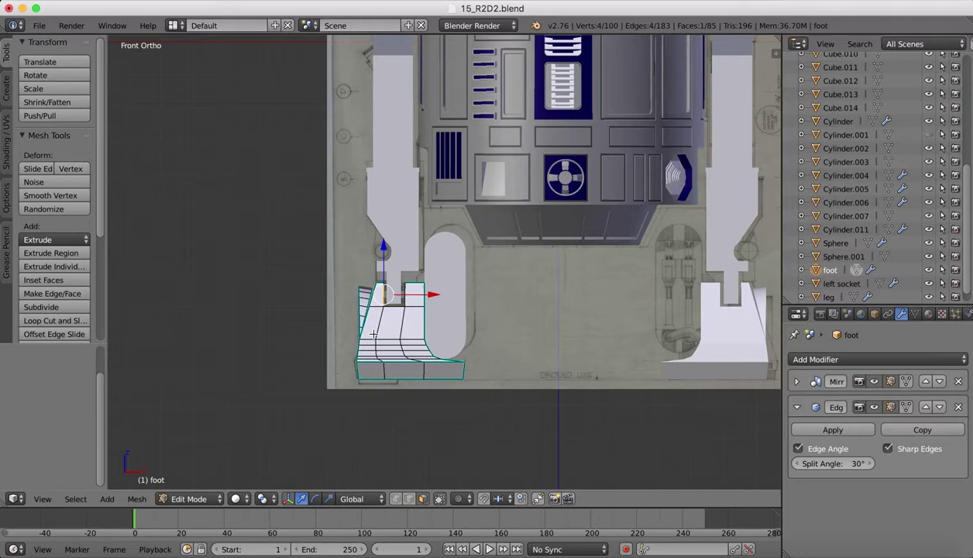
scroll(373, 333, up, 2)
shift+scroll(374, 333, down, 1)
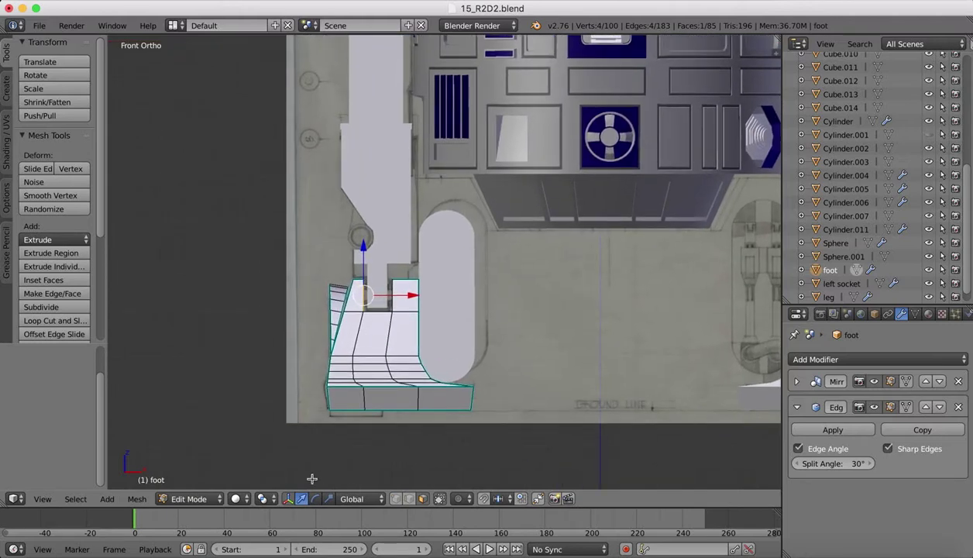
right_click(380, 333)
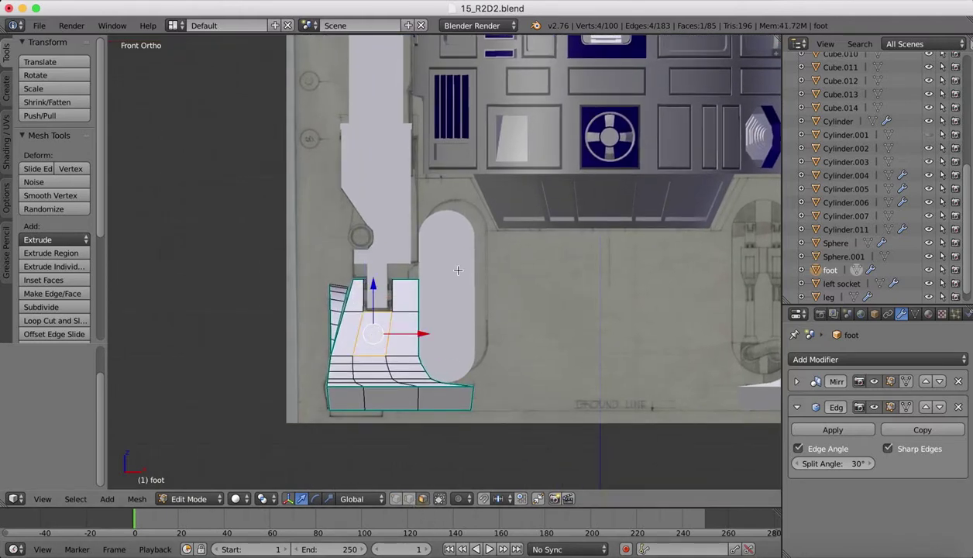
middle_drag(457, 270, 675, 390)
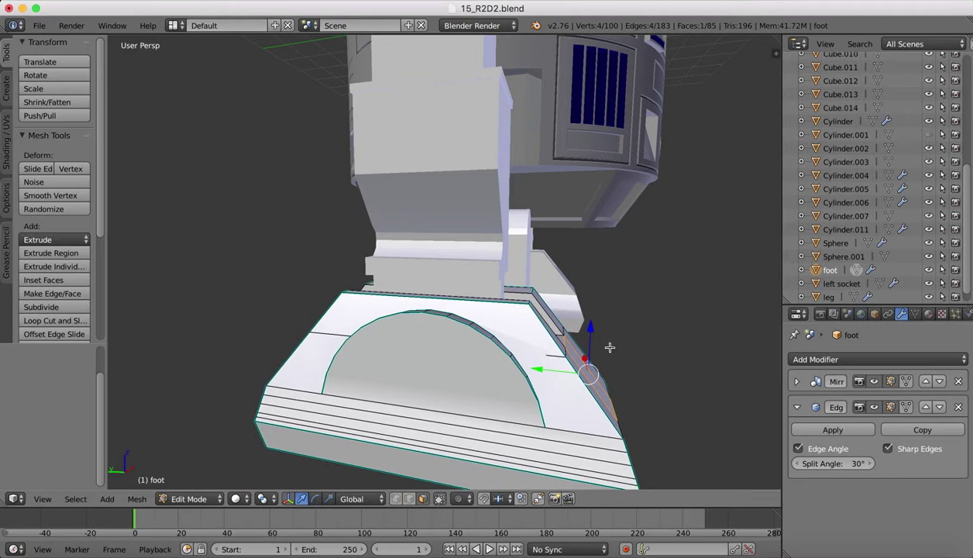
key(e)
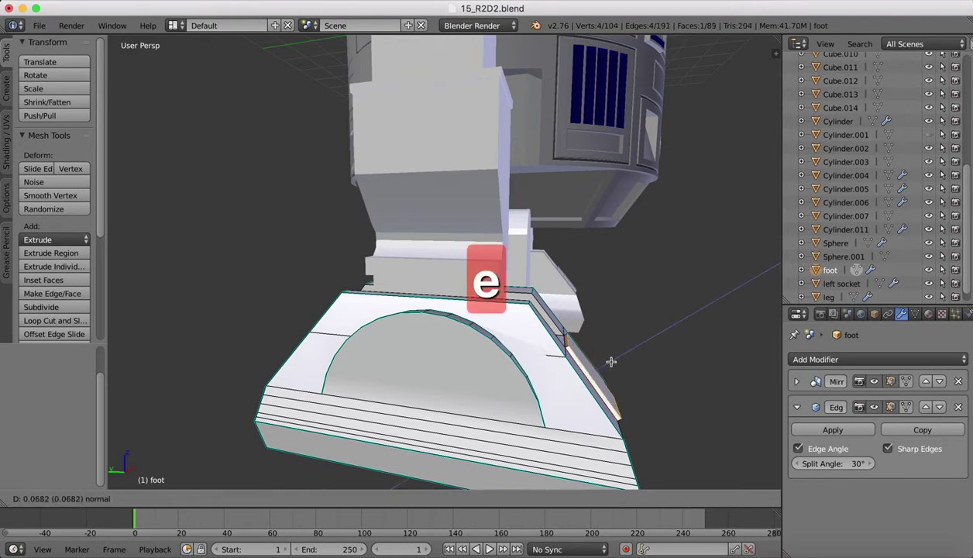
click(611, 361)
- Move the extruded front face of the foot about -0.023 along the global Y axis
middle_drag(599, 355, 612, 320)
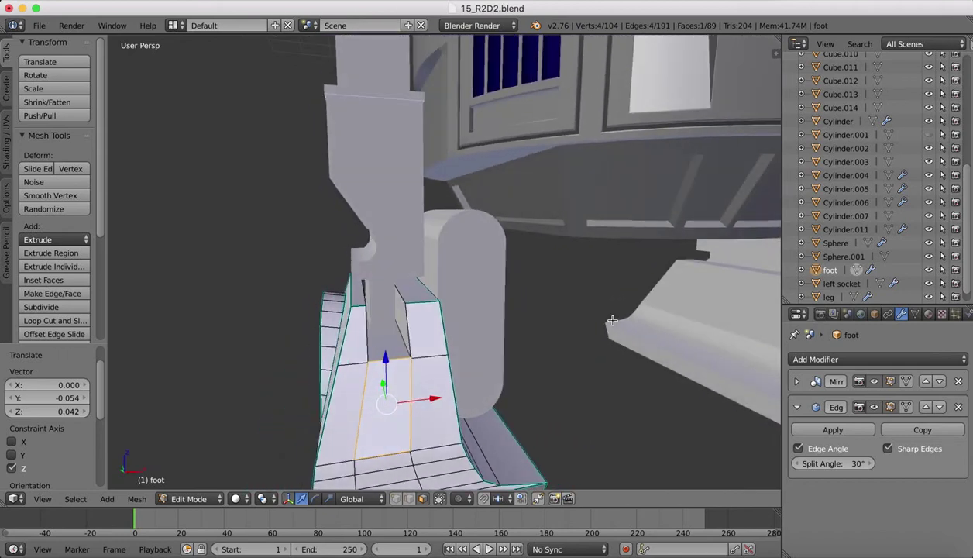
scroll(522, 323, down, 5)
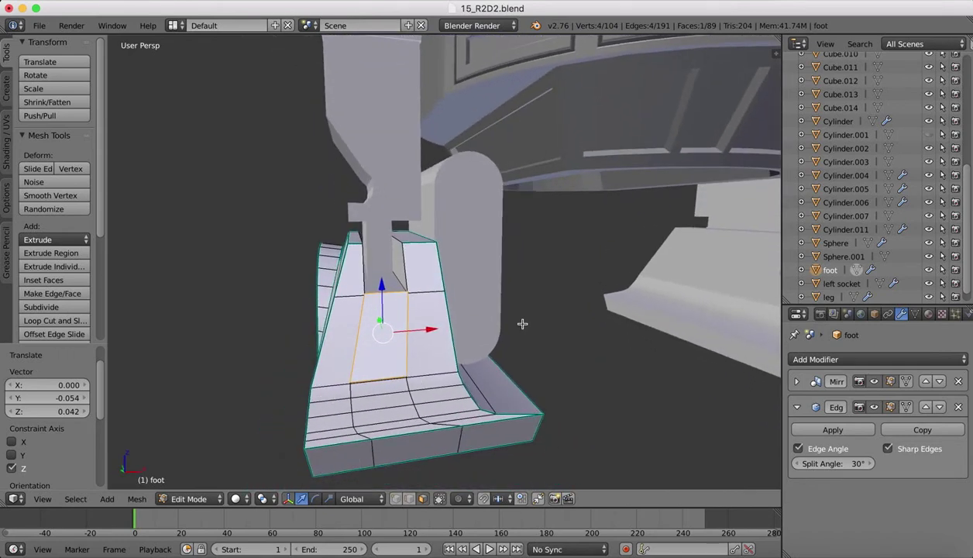
scroll(522, 324, right, 2)
scroll(522, 323, left, 2)
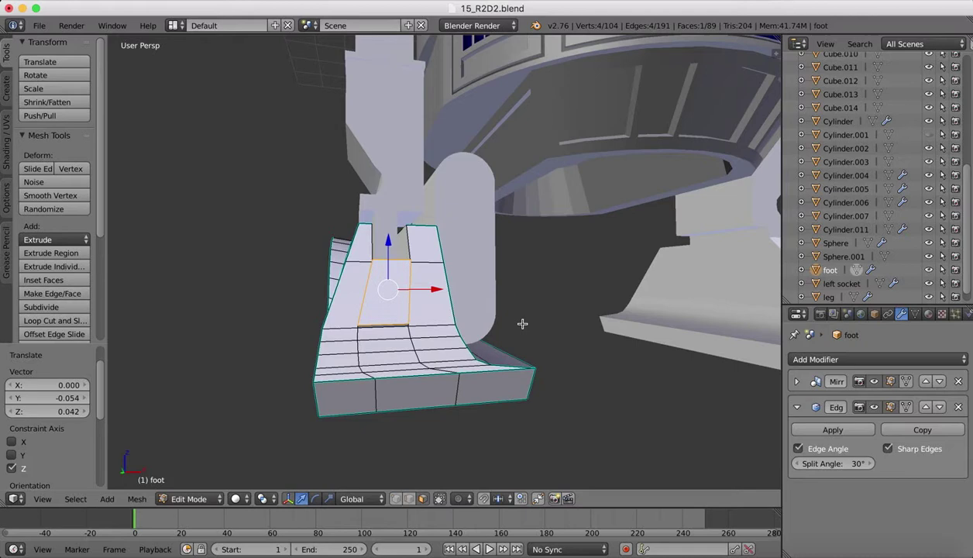
scroll(522, 324, up, 3)
scroll(522, 323, left, 5)
scroll(522, 324, left, 5)
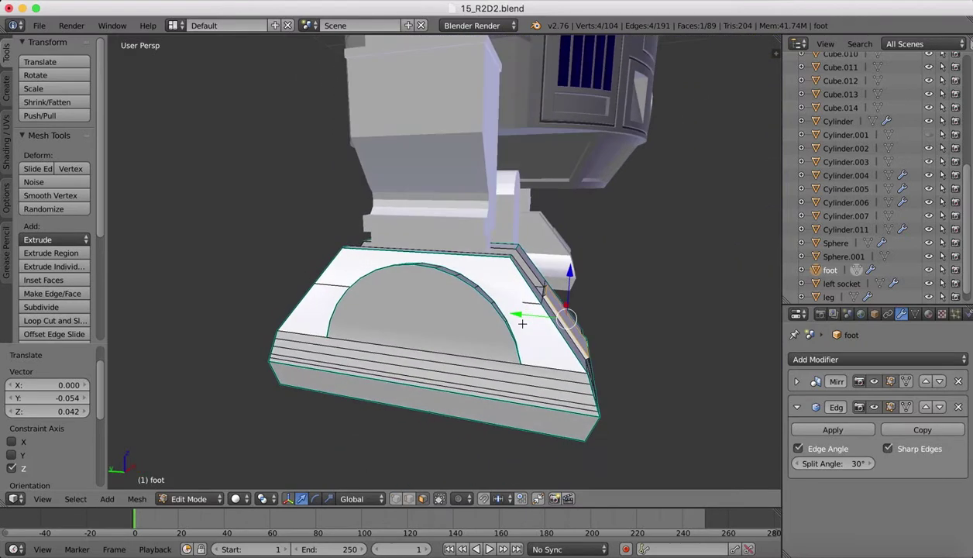
key(g)
key(y)
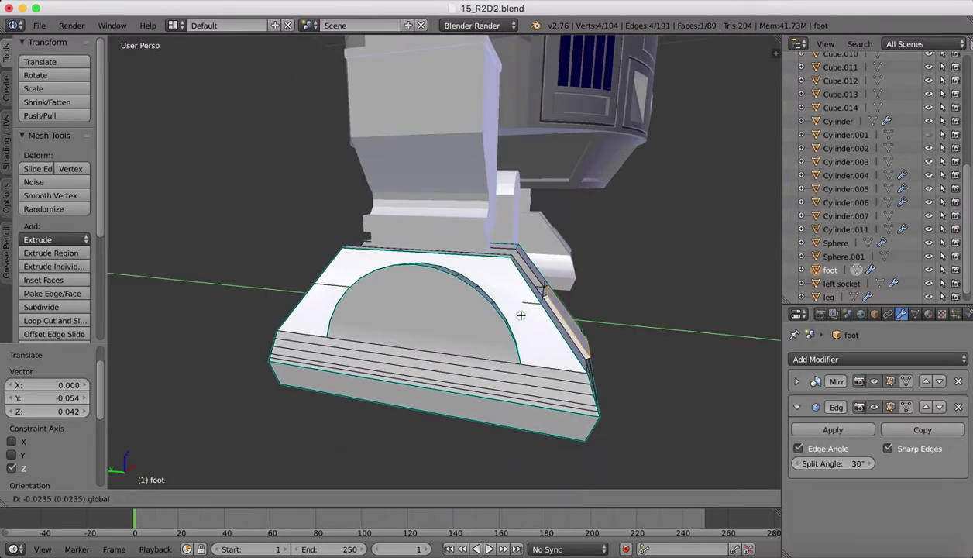
click(518, 314)
- Bevel the edges of the extruded front face with an offset of 0.01 and 2 segments
scroll(576, 308, up, 2)
scroll(576, 308, up, 1)
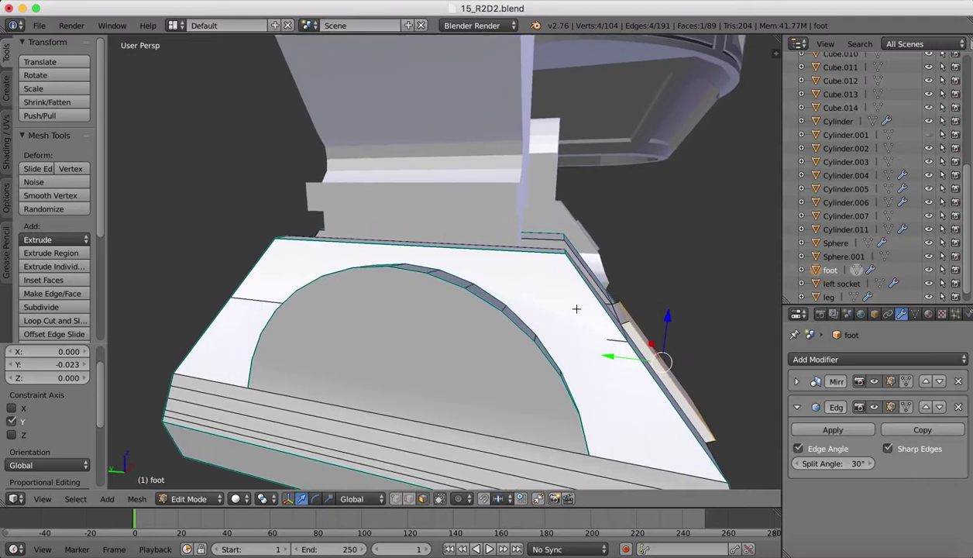
scroll(684, 373, right, 4)
scroll(640, 359, right, 4)
scroll(640, 359, right, 1)
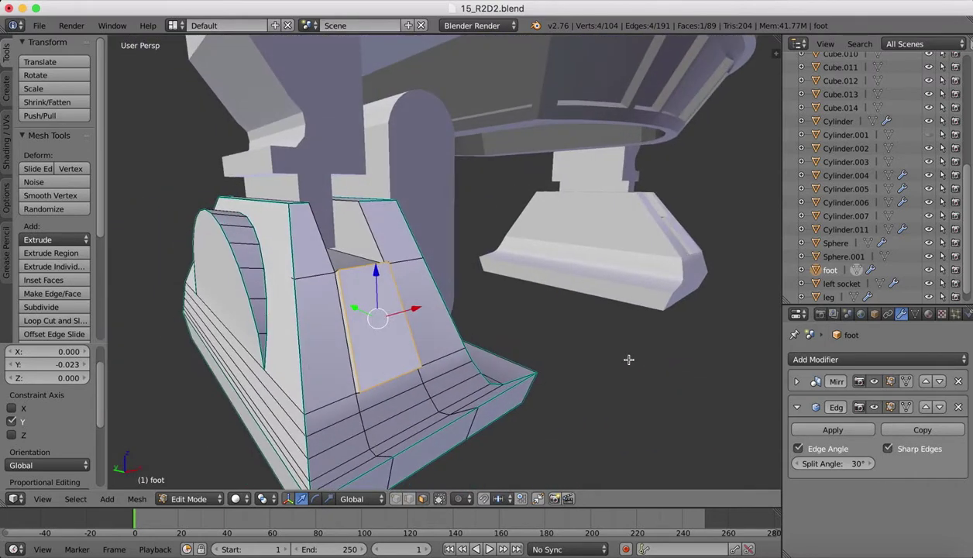
key(ctrl+b)
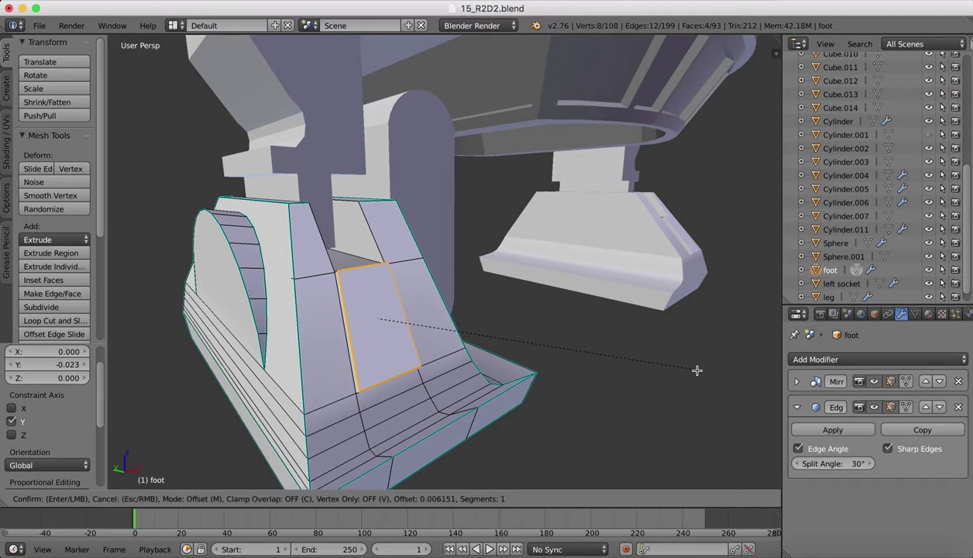
text(0.)
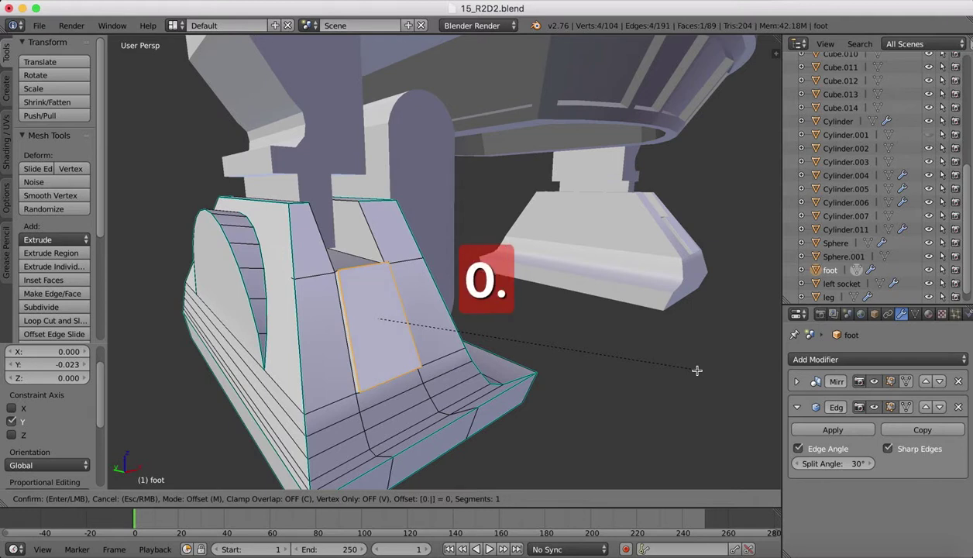
text(008)
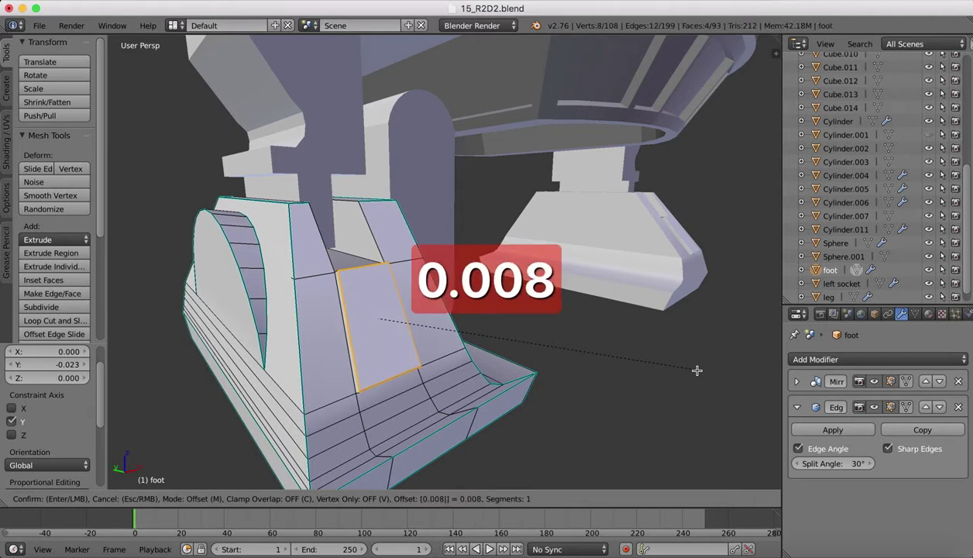
key(BackSpace)
text(9)
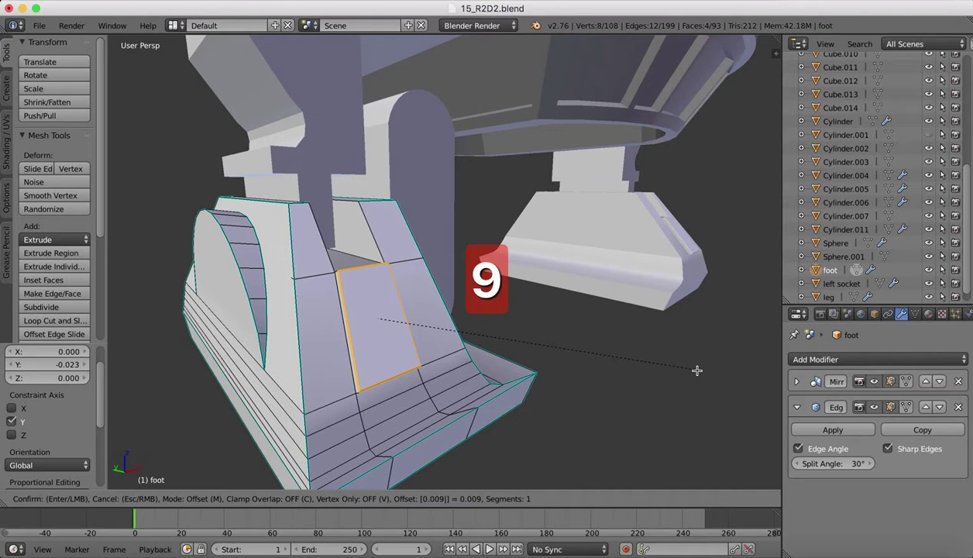
key(BackSpace)
key(BackSpace)
text(1)
key(Return)
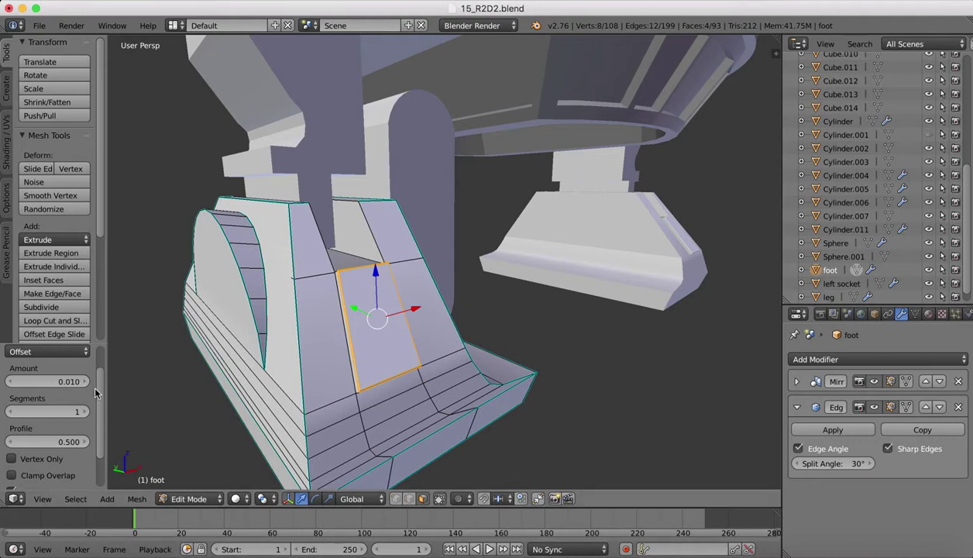
click(85, 413)
- Return the foot to Object Mode and inspect the bevelled front panel from several angles
middle_drag(580, 368, 413, 321)
scroll(413, 321, left, 5)
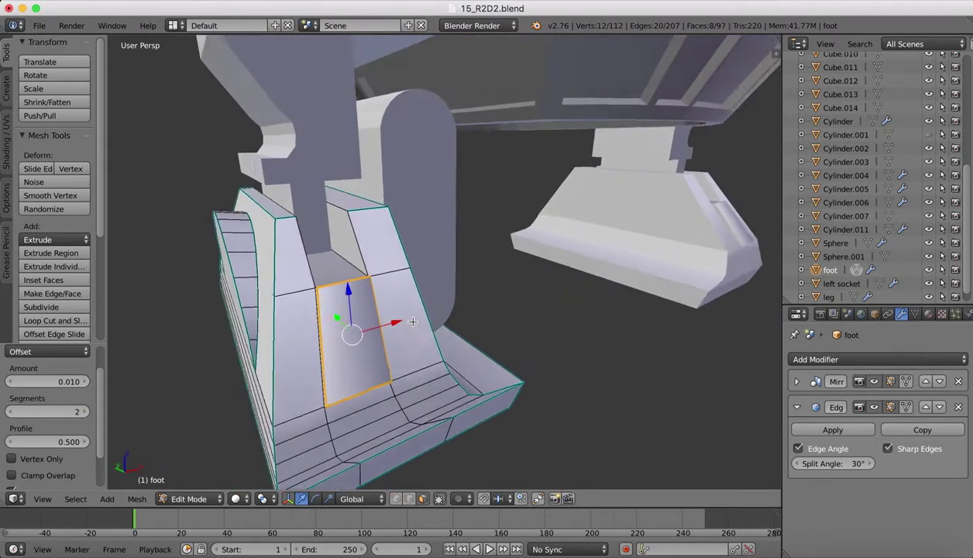
scroll(413, 321, left, 3)
key(Tab)
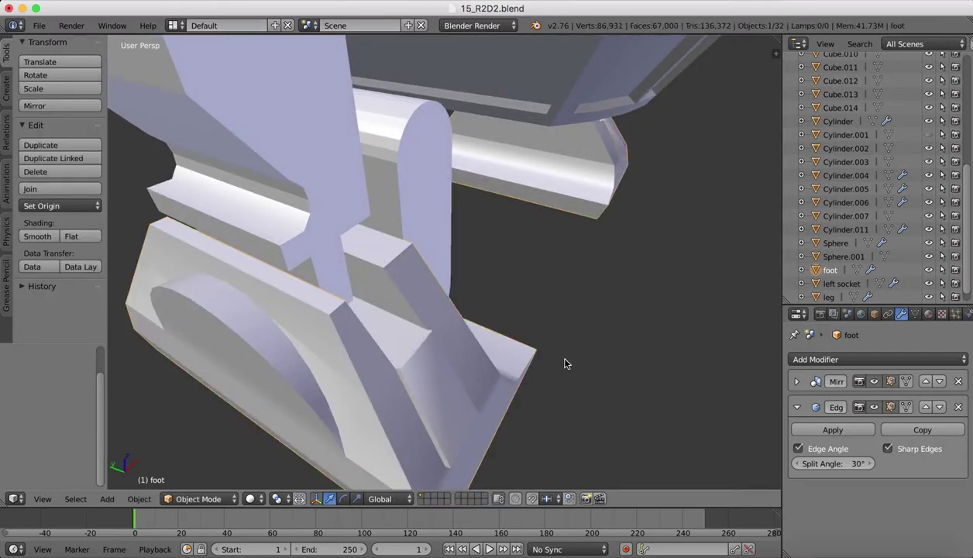
scroll(529, 304, down, 8)
scroll(529, 305, right, 6)
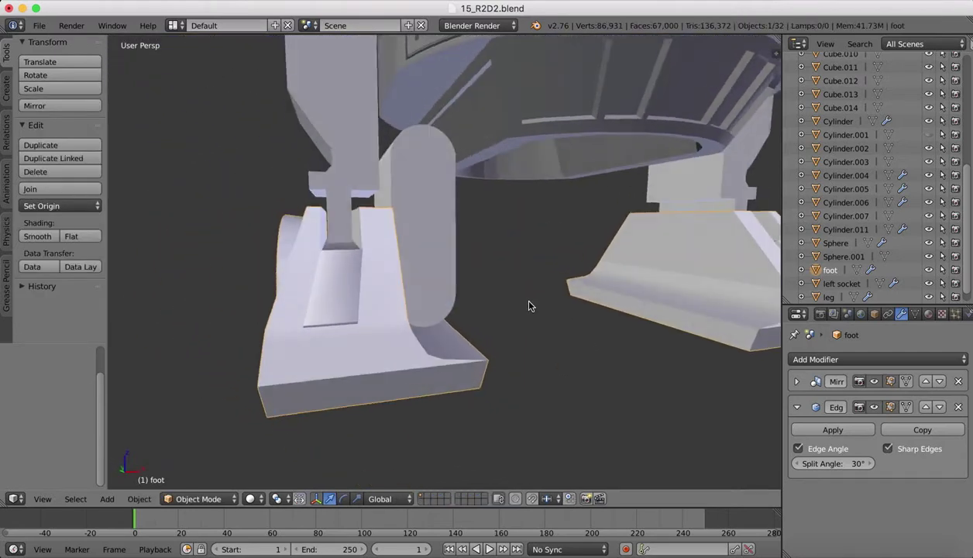
- Examine the foot's front panel and side arch from several angles and compare them with the feet in the R2-D2 reference image
scroll(529, 305, left, 8)
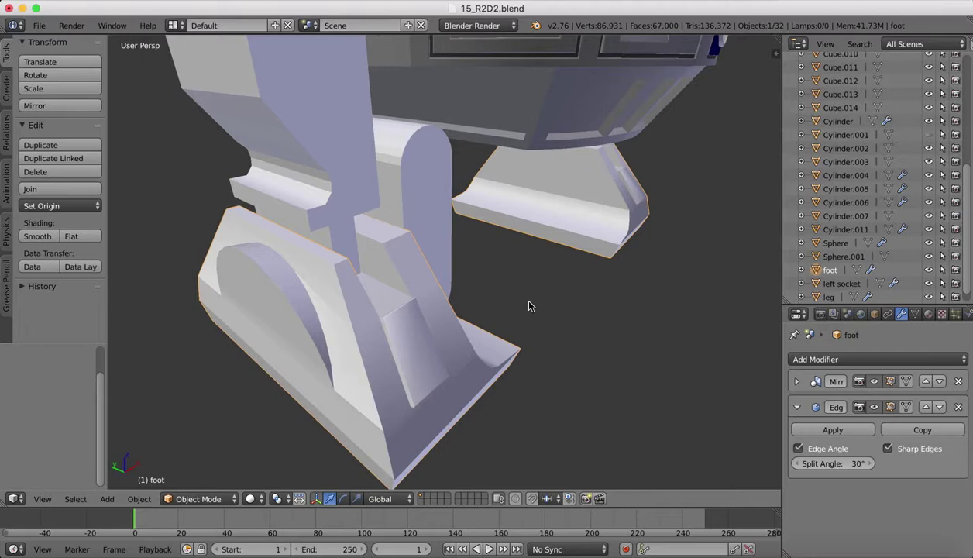
scroll(529, 305, right, 3)
scroll(529, 305, right, 5)
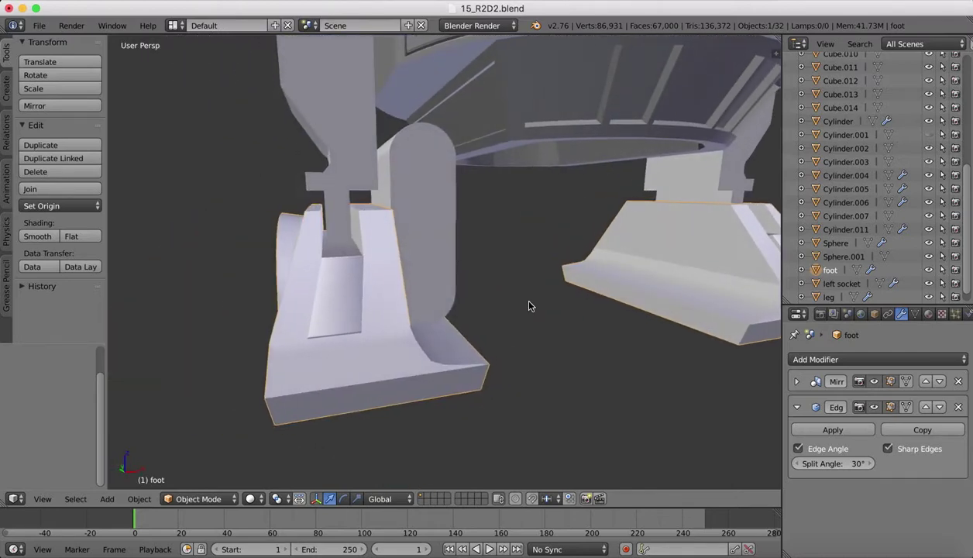
scroll(529, 306, left, 2)
scroll(529, 305, right, 3)
scroll(529, 302, down, 2)
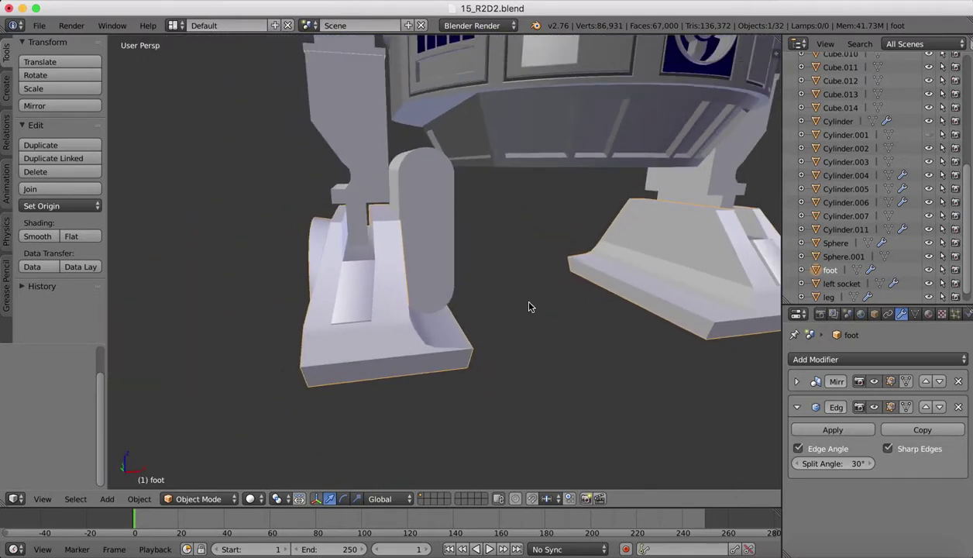
scroll(529, 302, left, 6)
scroll(477, 158, right, 4)
scroll(477, 159, right, 4)
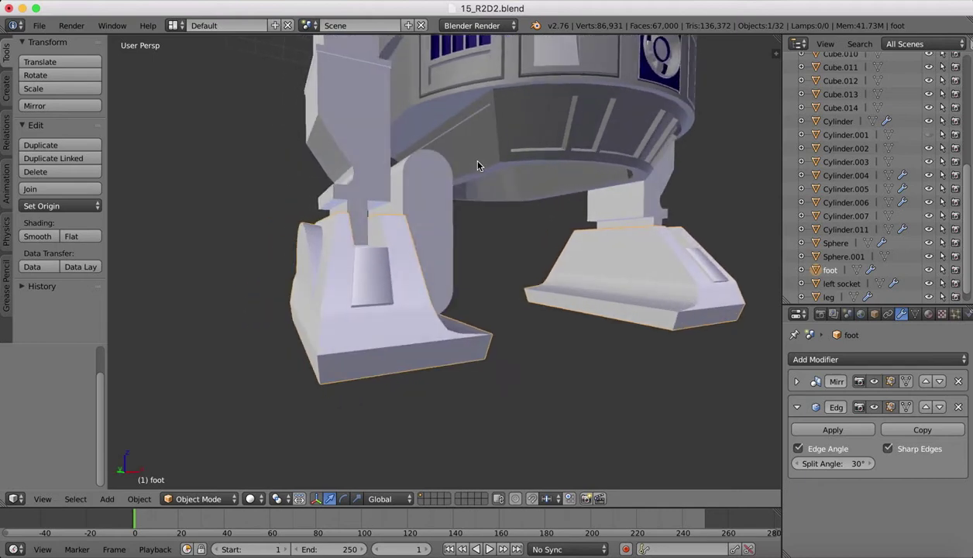
scroll(366, 237, up, 2)
scroll(384, 239, left, 5)
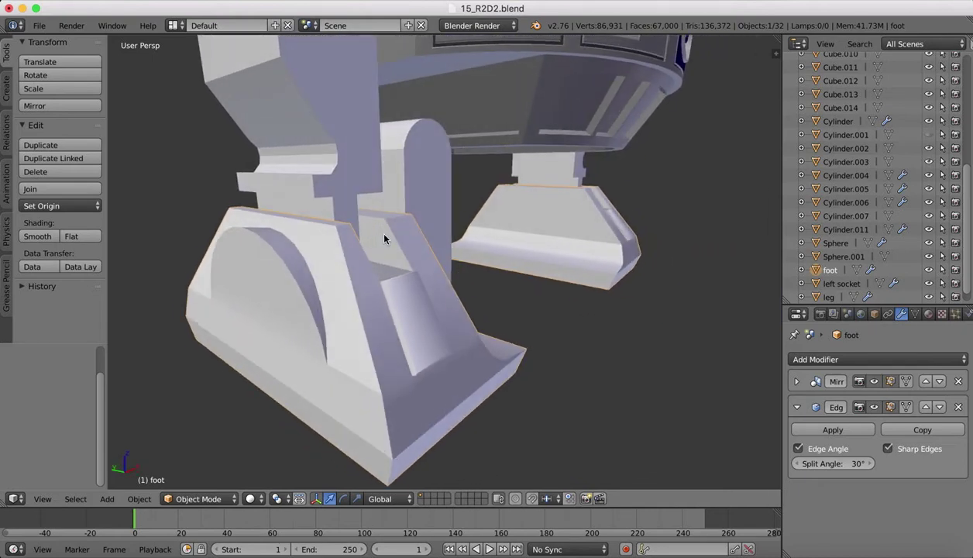
click(834, 553)
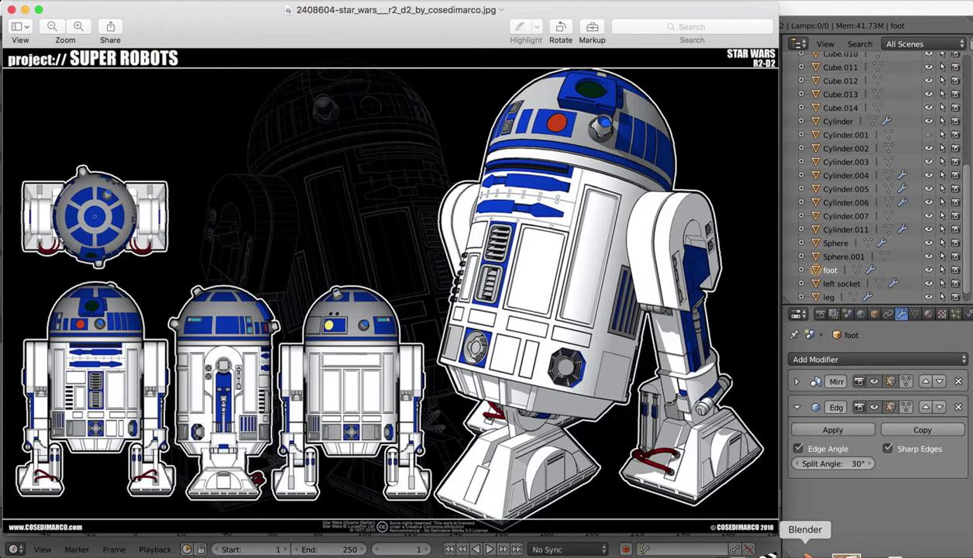
click(806, 555)
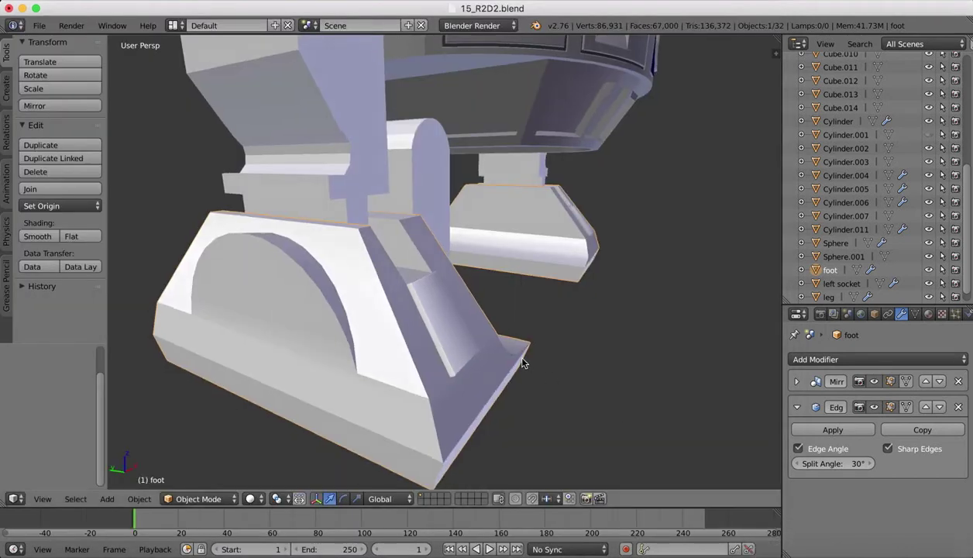
- In the foot mesh, add a horizontal loop cut just below the side's top edge, above the arch, with a slide factor of about 0.783
middle_drag(522, 356, 390, 350)
right_click(442, 298)
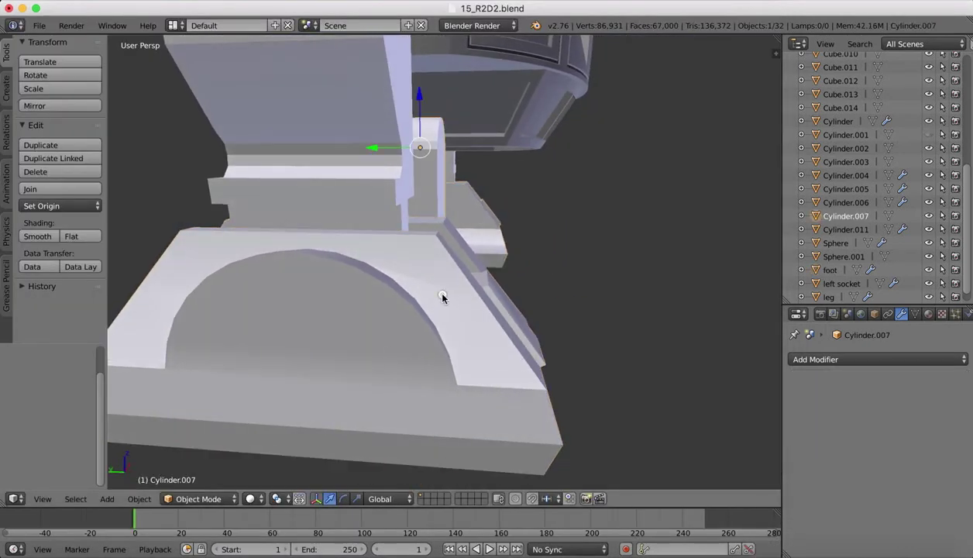
right_click(452, 344)
key(Tab)
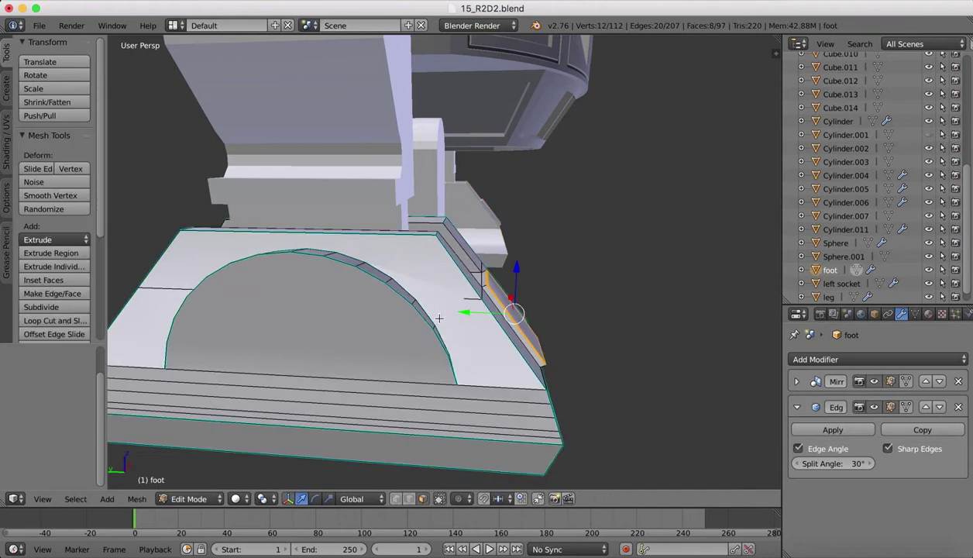
middle_drag(353, 252, 356, 257)
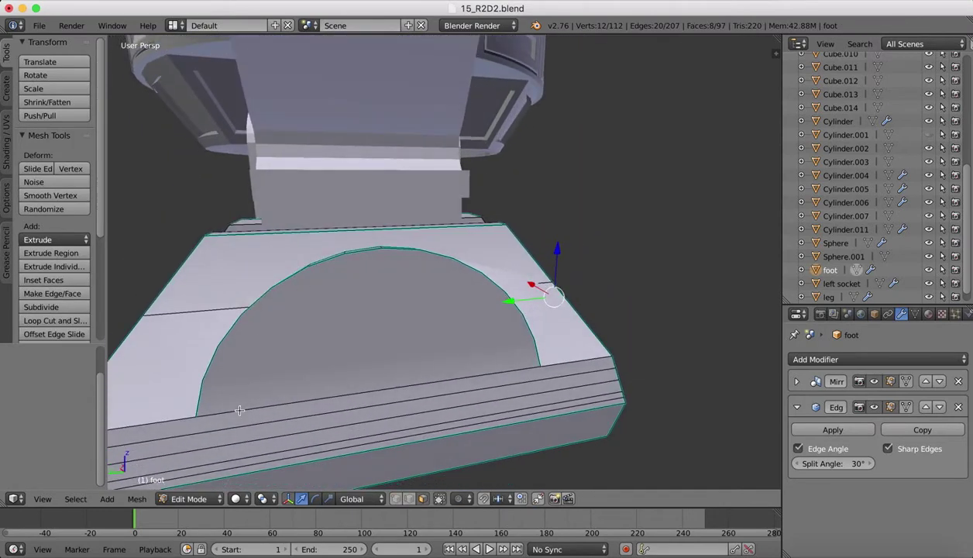
click(41, 500)
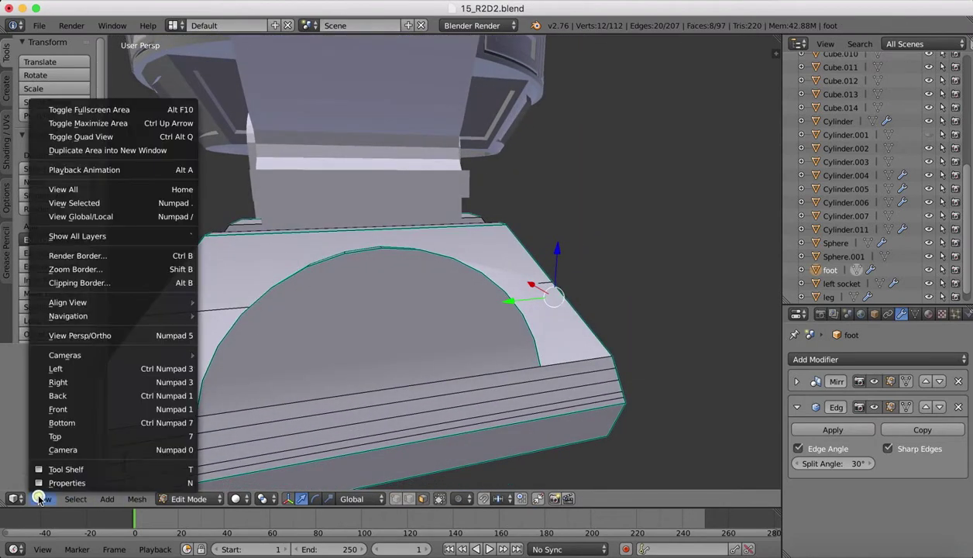
click(59, 370)
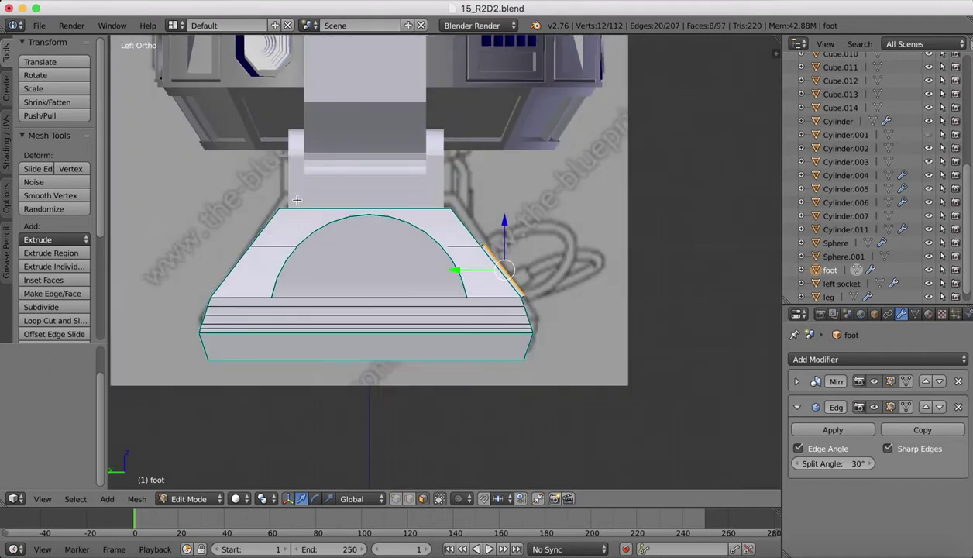
click(41, 320)
click(261, 224)
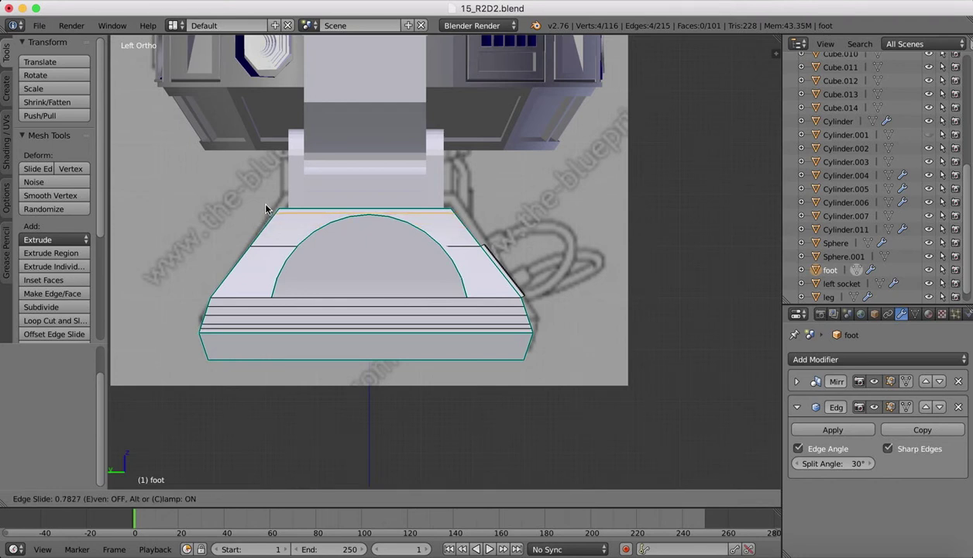
click(265, 209)
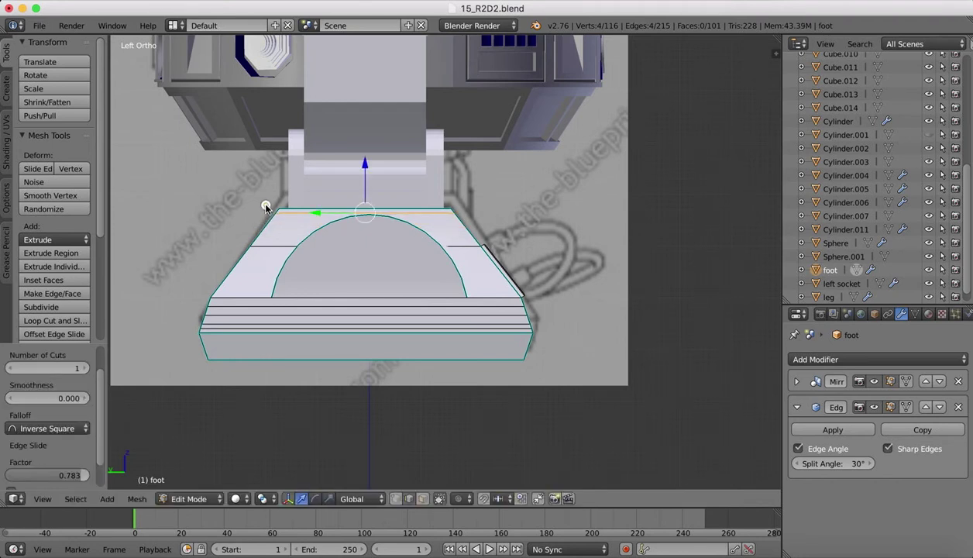
- Add two slanted loop cuts across the foot near its front and back ends, with slide factors of about -0.780 and 0.749
click(59, 322)
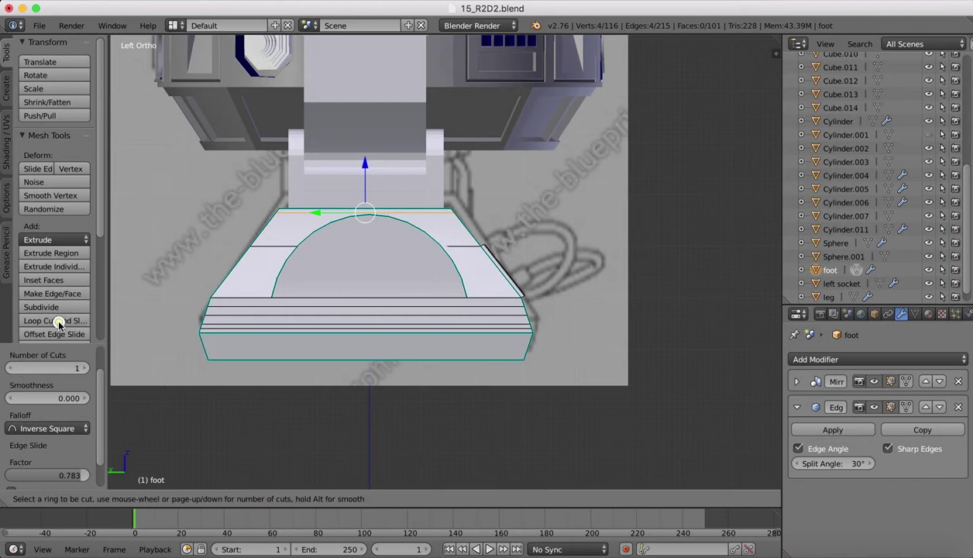
click(294, 207)
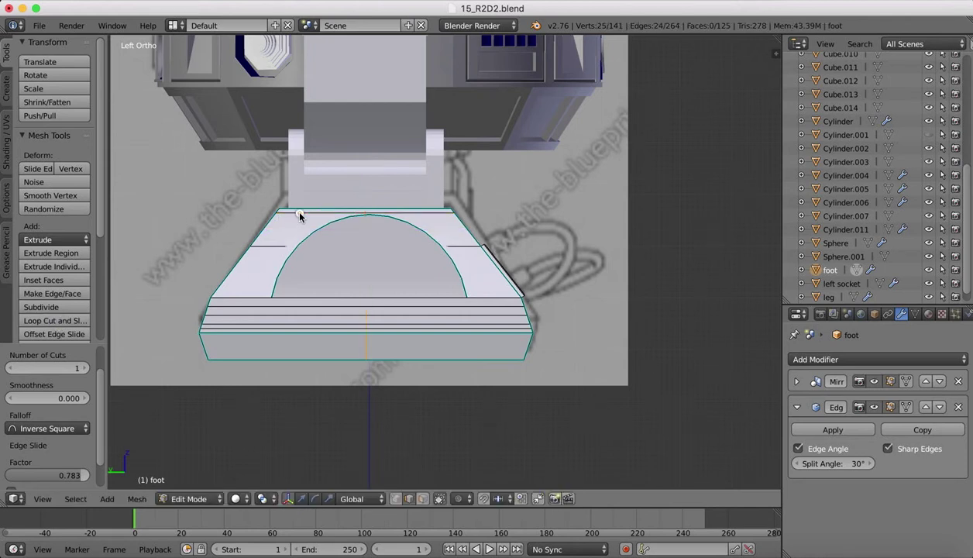
click(223, 211)
click(67, 322)
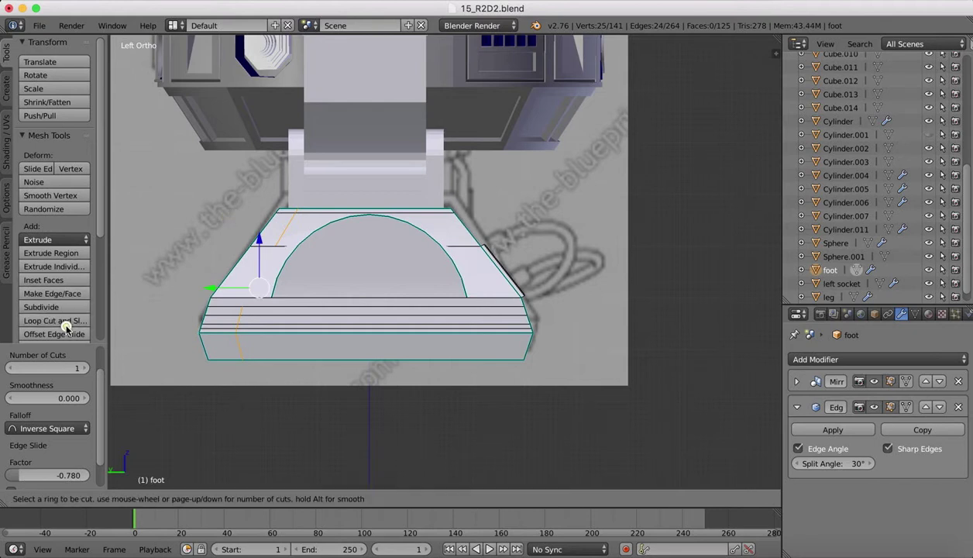
click(397, 217)
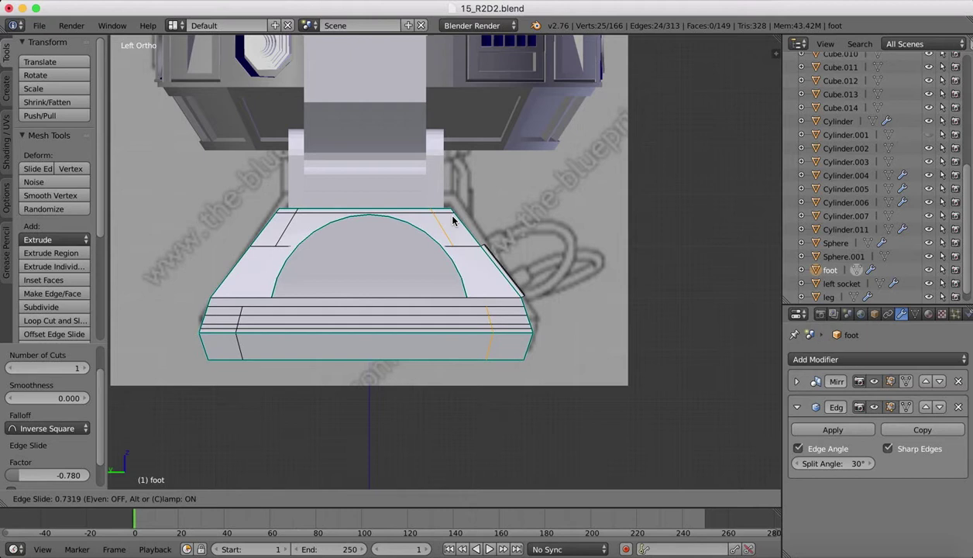
click(447, 215)
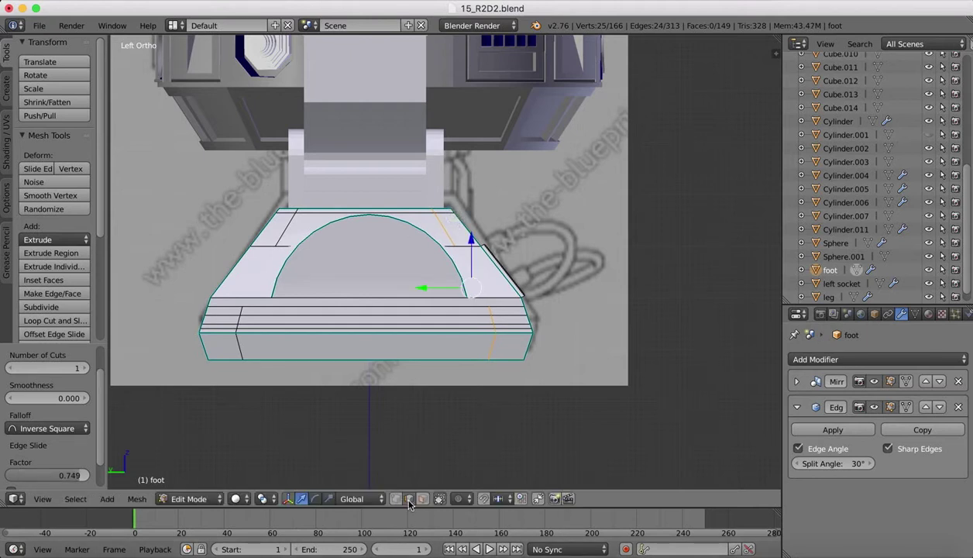
- Extrude the narrow face along the top of the foot's outer side, between the slanted cuts, outward by about -0.087 X and 0.026 Z
key(a)
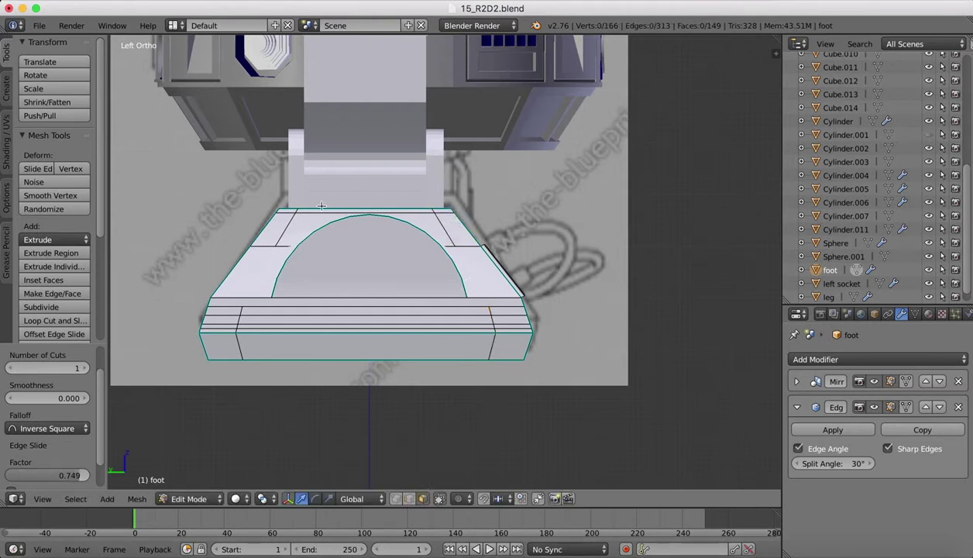
right_click(318, 212)
middle_drag(374, 209, 465, 214)
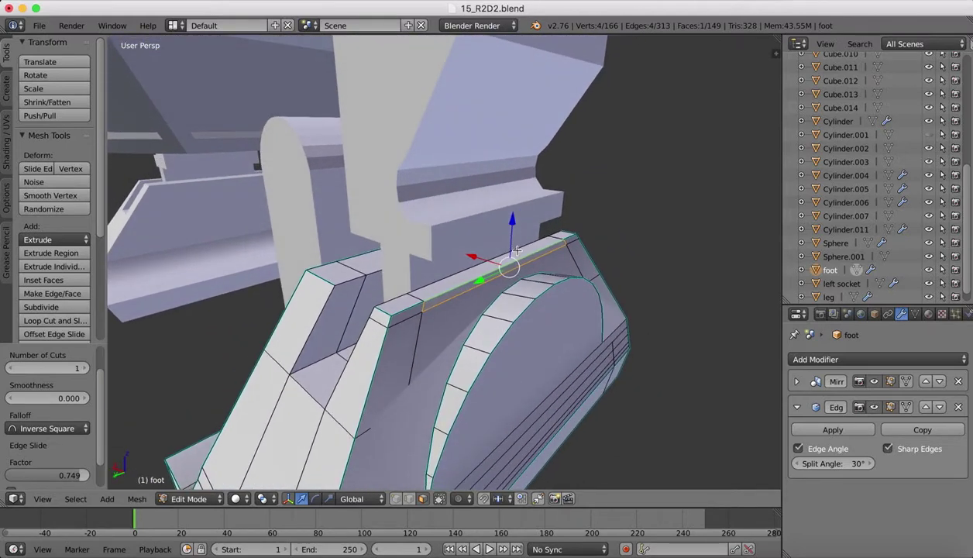
key(e)
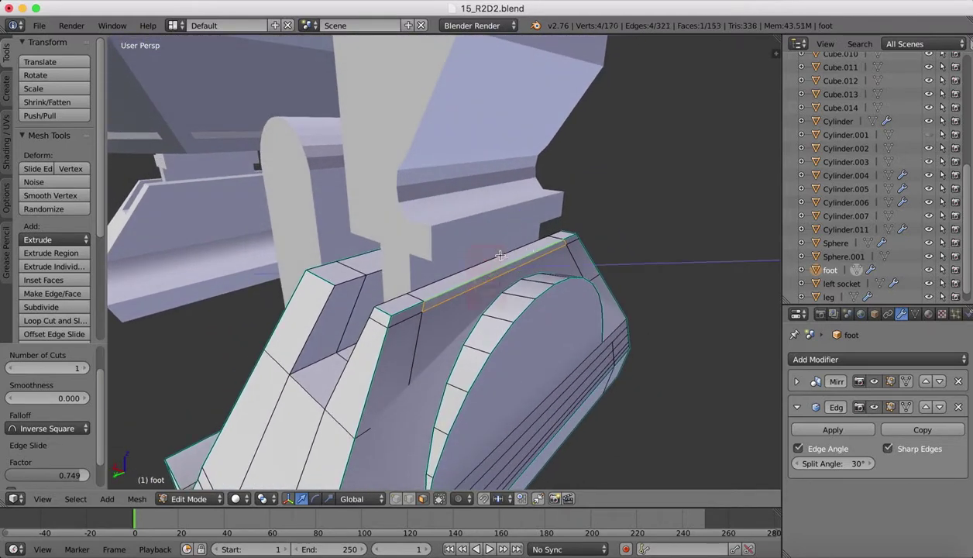
click(507, 256)
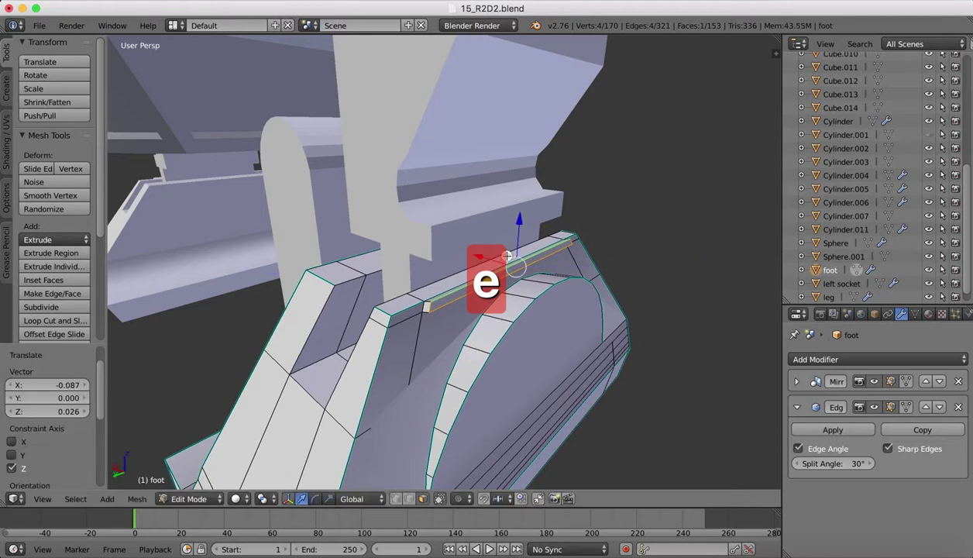
- In front view, lower the extruded top strip face by about 0.013 along the global Z axis
middle_drag(507, 255, 293, 114)
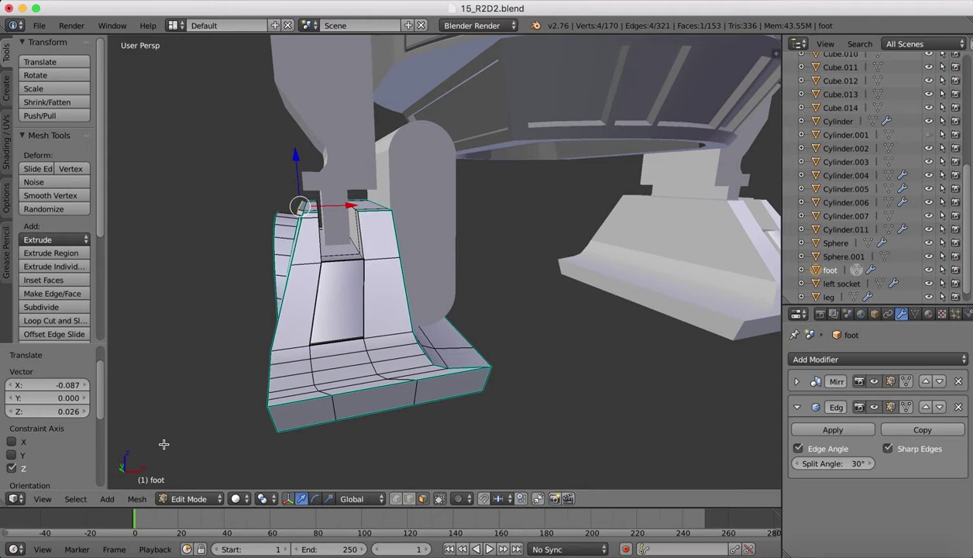
click(42, 499)
click(54, 396)
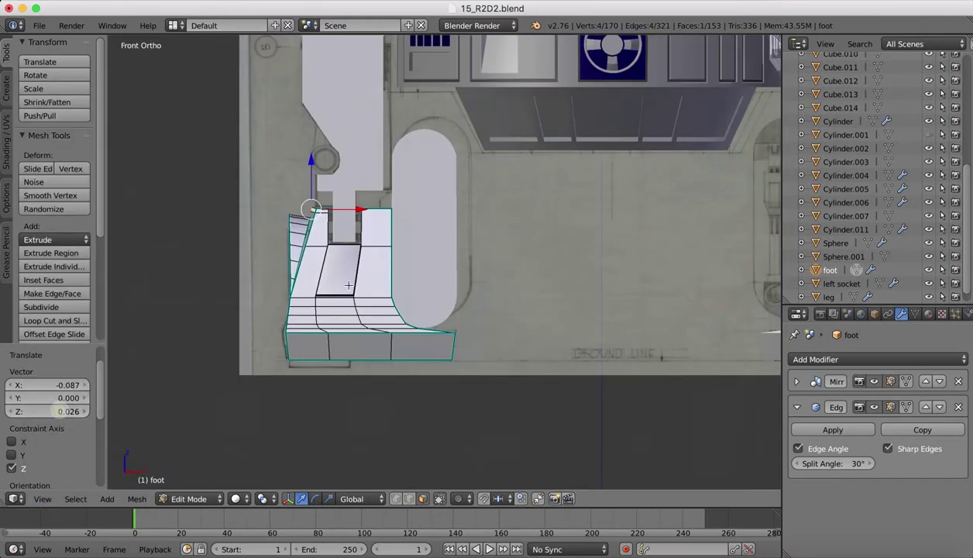
drag(309, 159, 309, 161)
scroll(287, 188, up, 3)
middle_drag(288, 188, 280, 202)
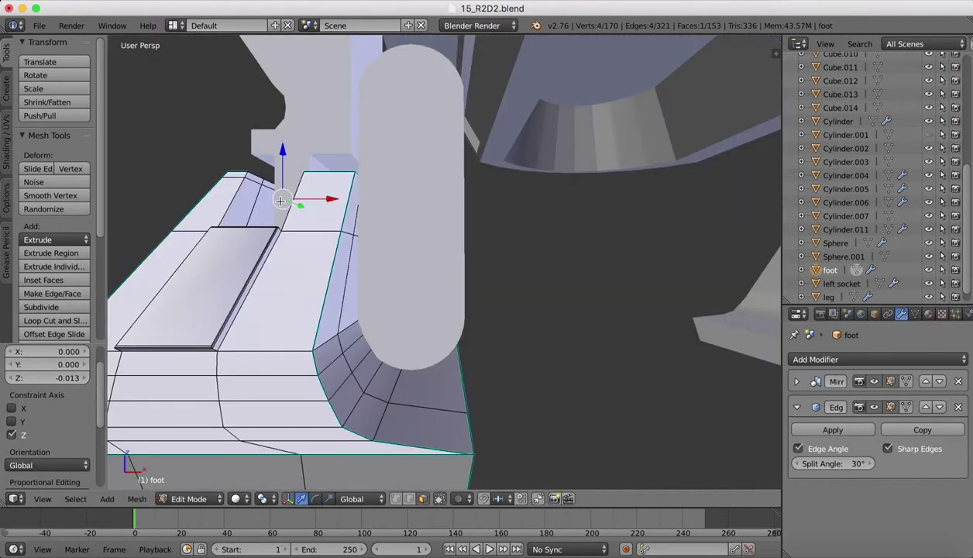
click(43, 498)
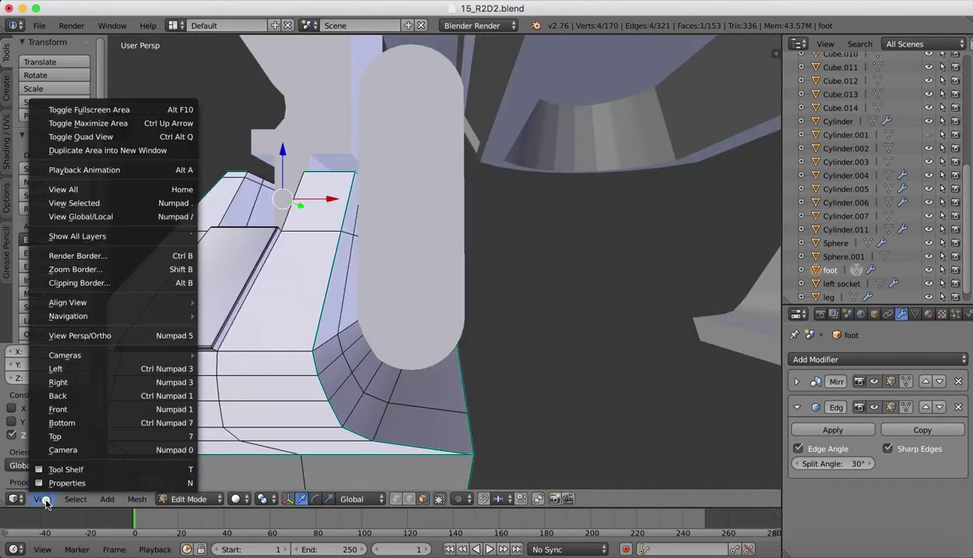
click(59, 409)
shift+middle_drag(199, 123, 285, 125)
scroll(273, 183, up, 2)
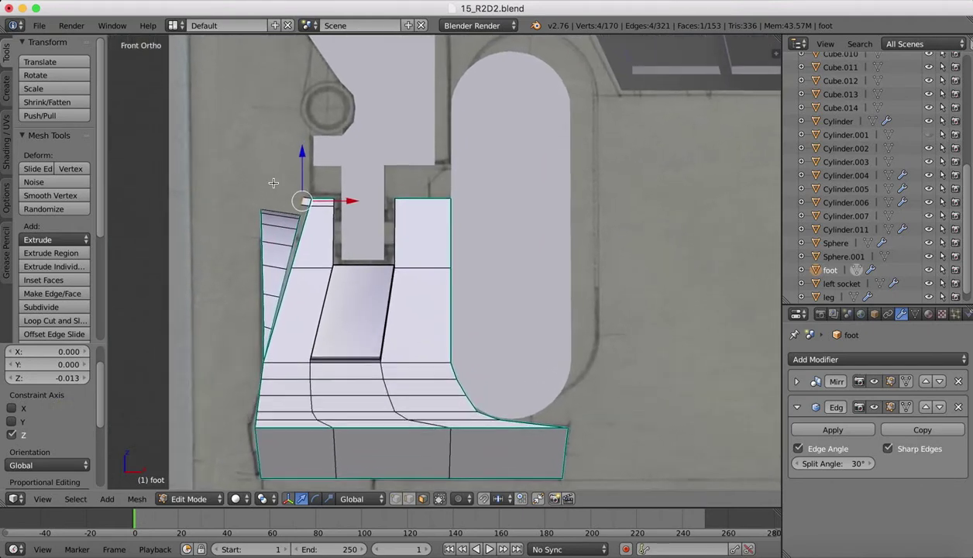
click(42, 499)
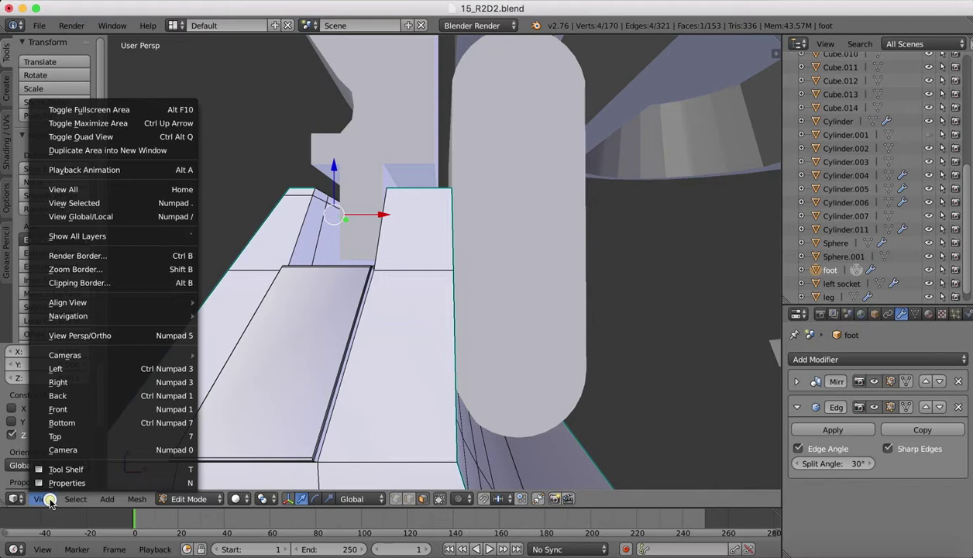
click(65, 411)
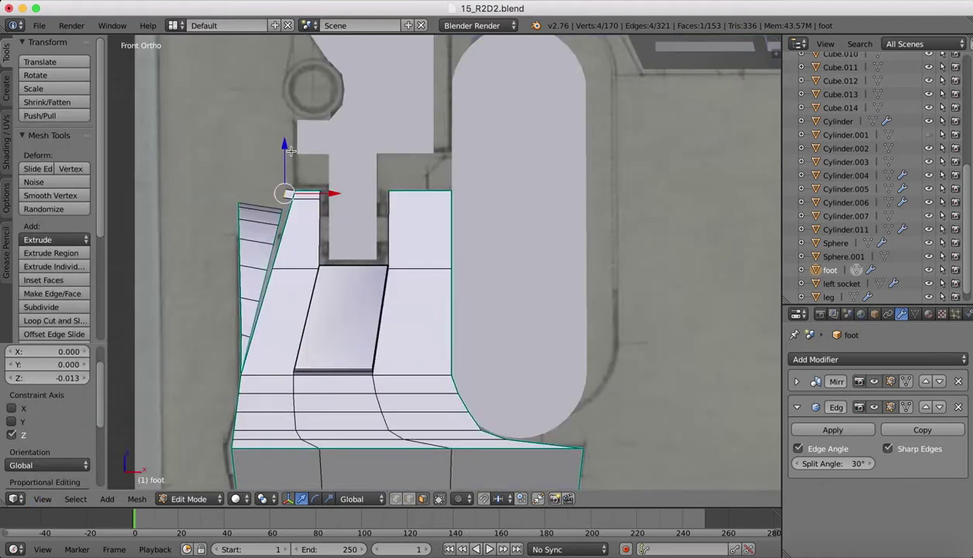
drag(282, 146, 283, 147)
- Select the arch's inner edge loop on the foot's outer side and move it about 0.082 along the global X axis
right_click(268, 259)
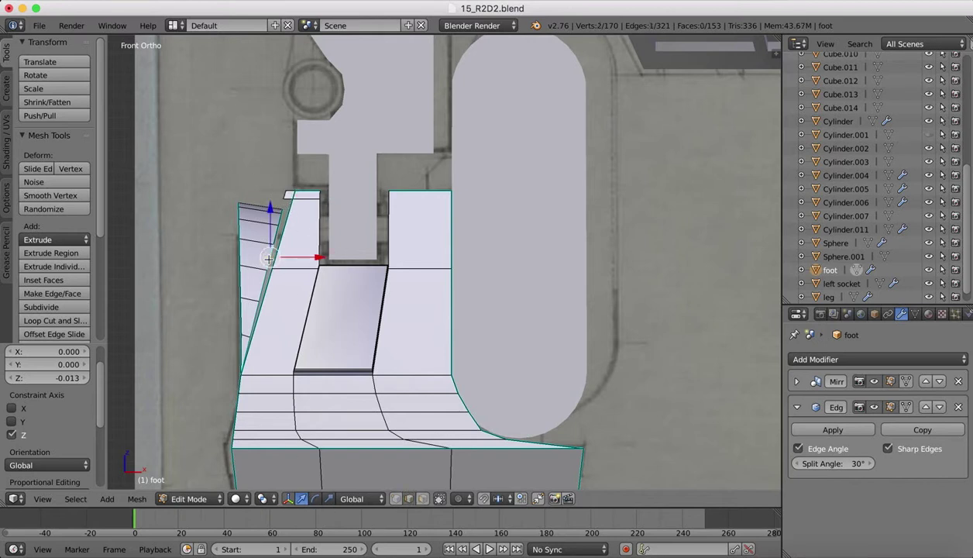
alt+right_click(276, 233)
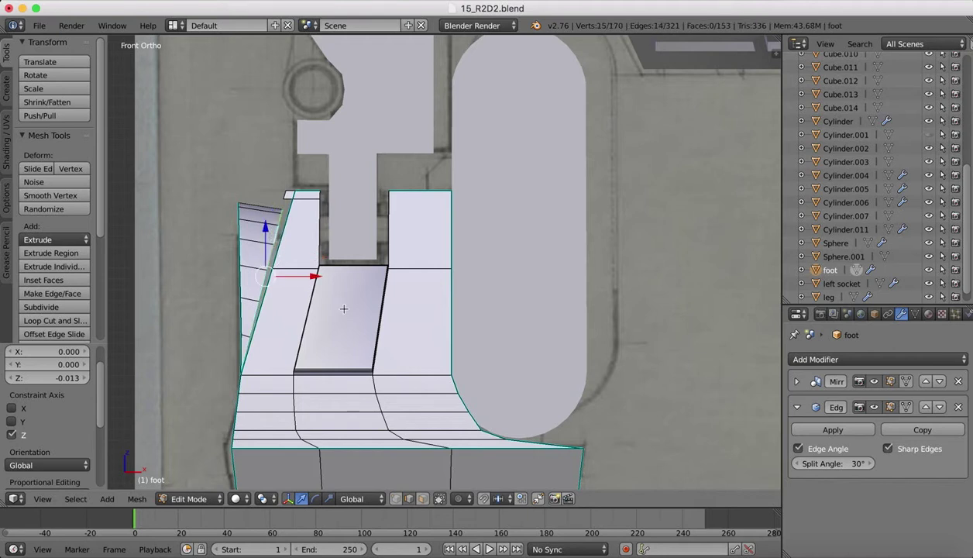
drag(312, 275, 322, 276)
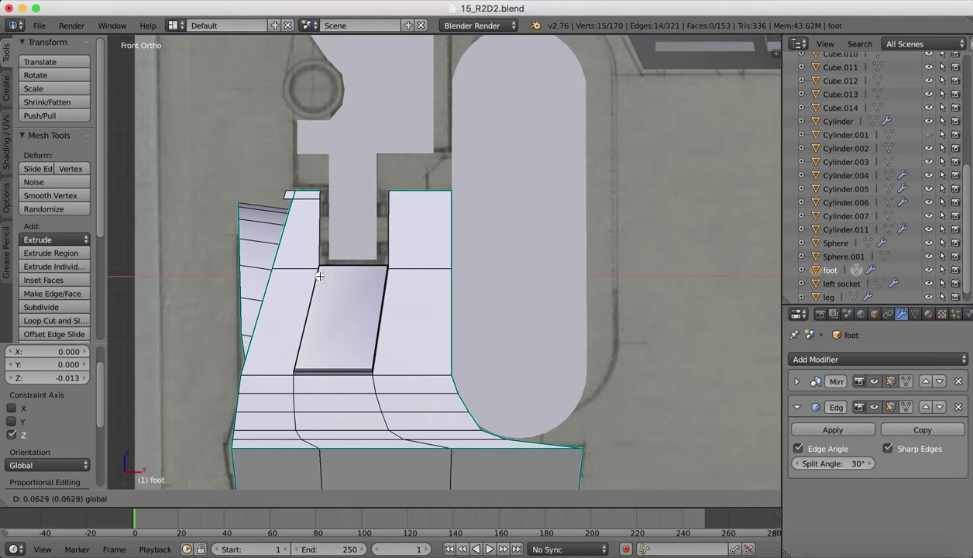
drag(321, 275, 321, 276)
- Examine the foot's outer side and compare its arch and top strip with the R2-D2 reference image
middle_drag(365, 235, 371, 239)
scroll(371, 239, down, 2)
click(832, 553)
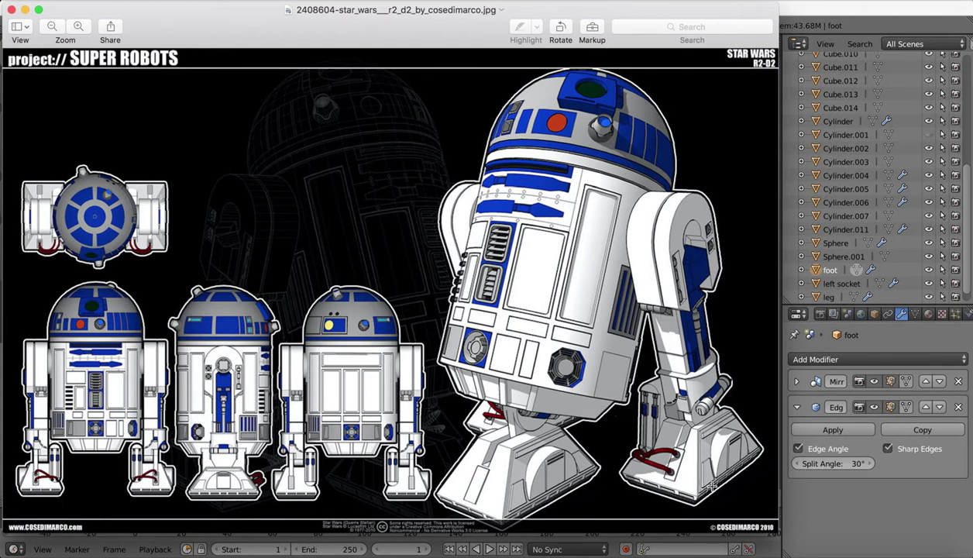
click(869, 552)
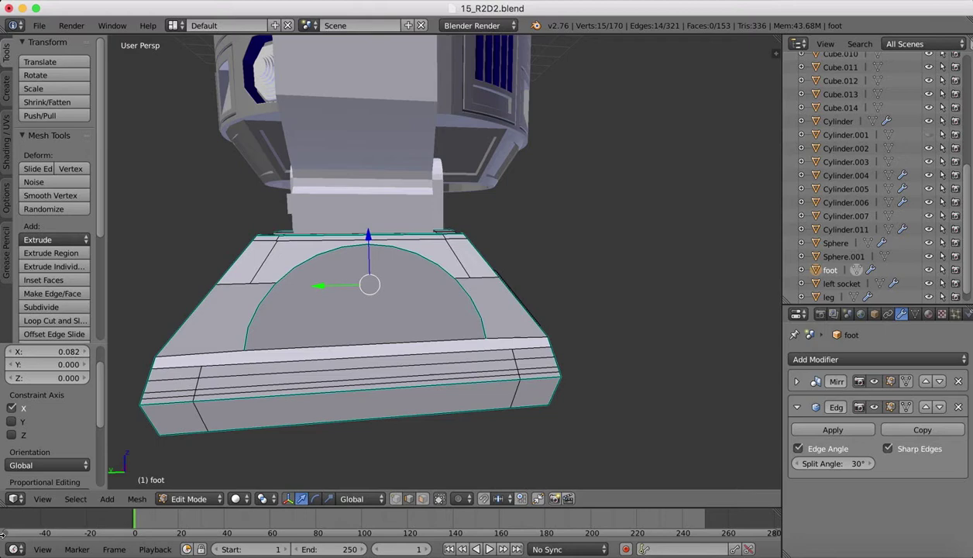
- Delete the two short vertical edges on the base band of the foot's outer side, along with their adjoining faces
click(43, 498)
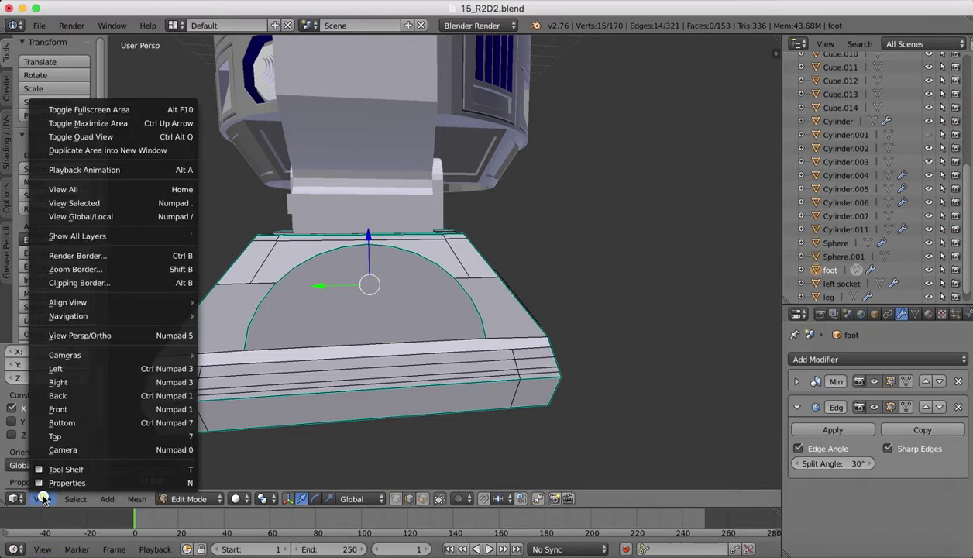
click(61, 408)
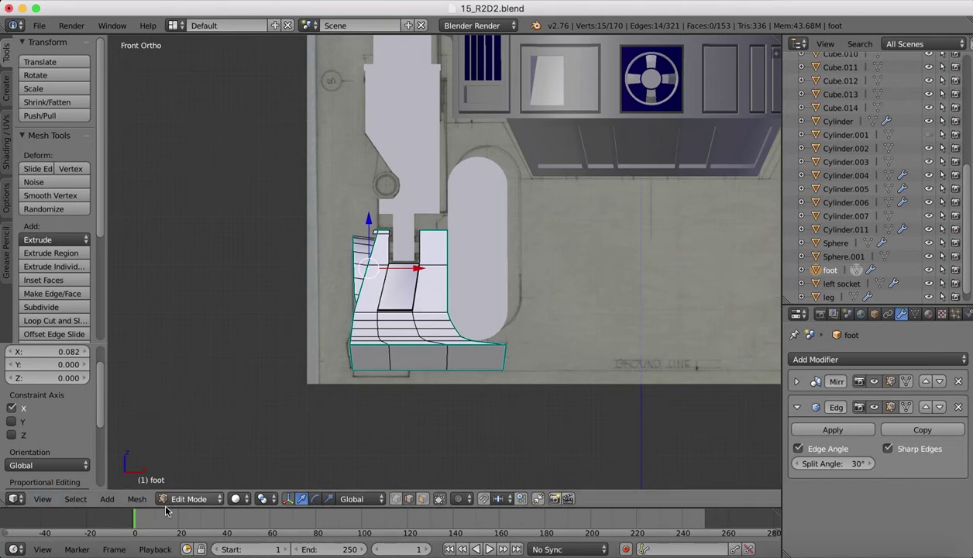
scroll(490, 363, left, 10)
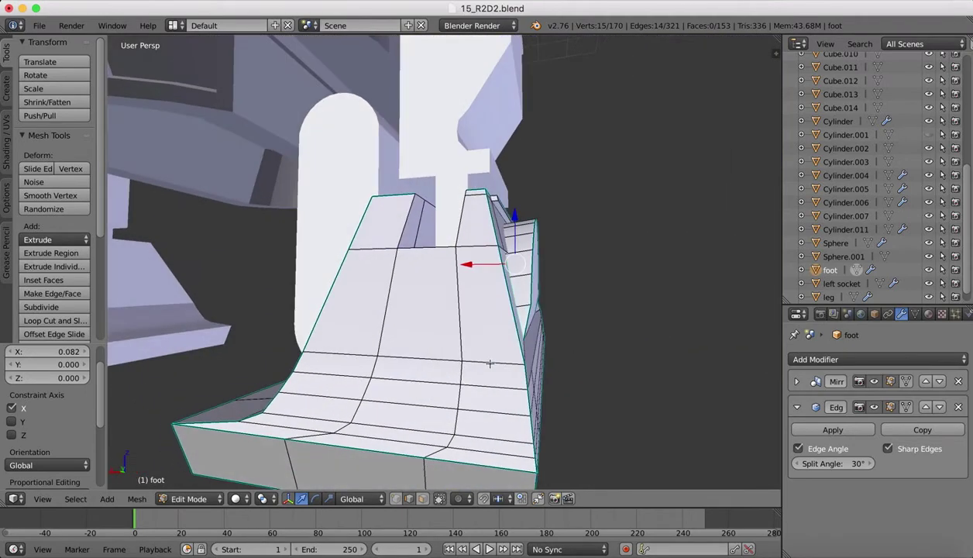
scroll(490, 363, right, 2)
middle_drag(490, 364, 540, 464)
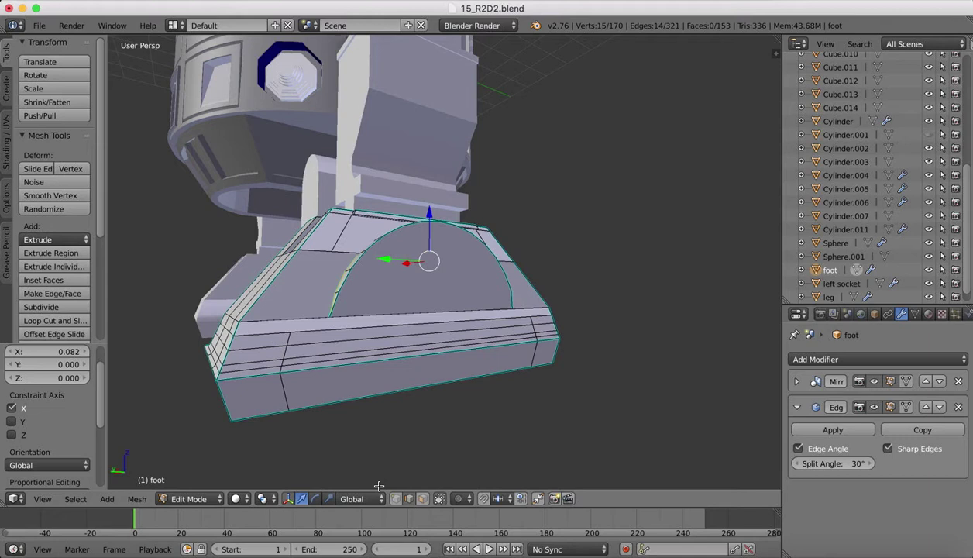
click(284, 394)
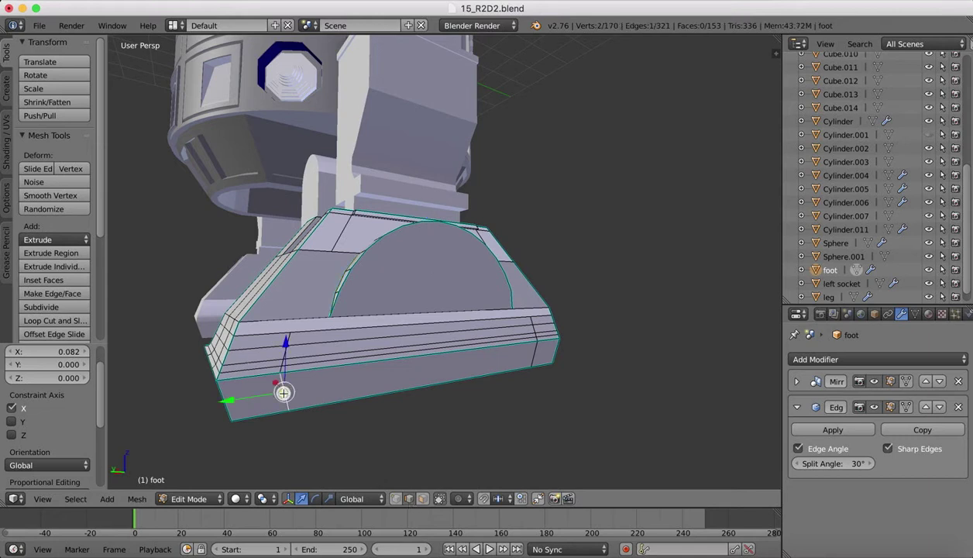
shift+click(518, 346)
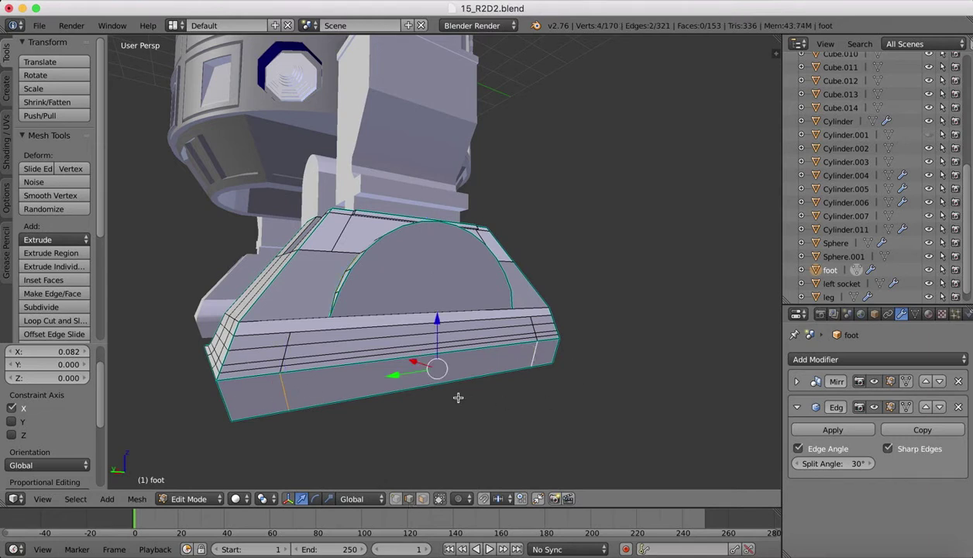
key(x)
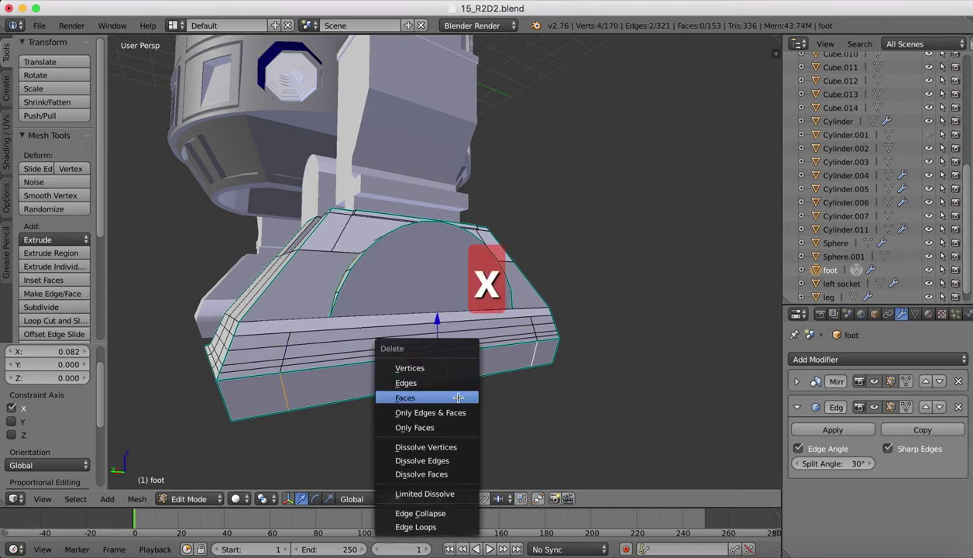
click(408, 383)
scroll(328, 351, left, 5)
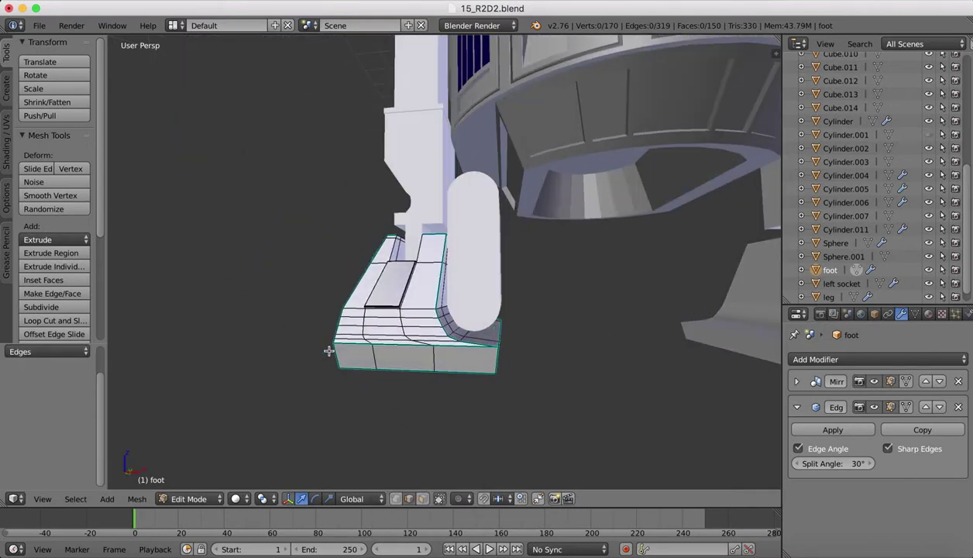
scroll(329, 351, left, 1)
click(372, 356)
shift+click(431, 361)
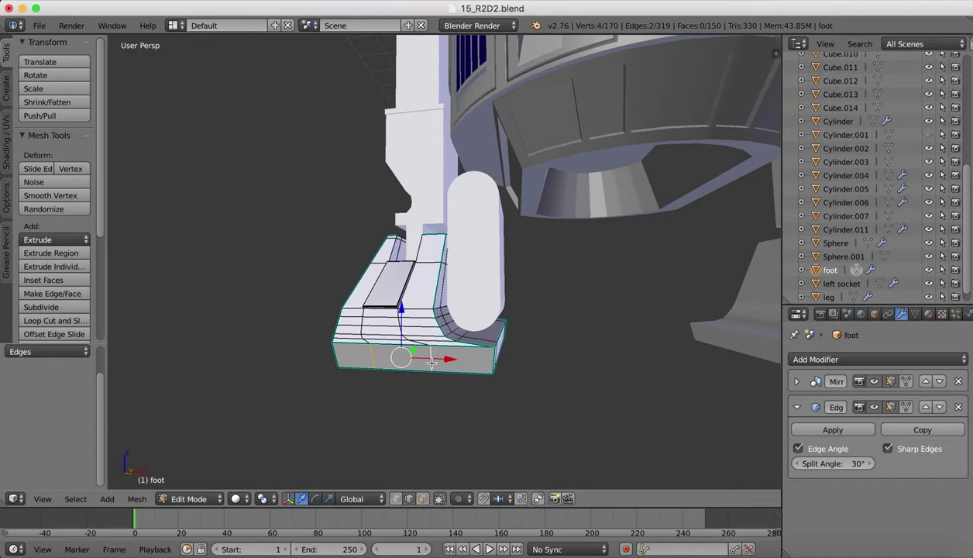
scroll(431, 361, left, 10)
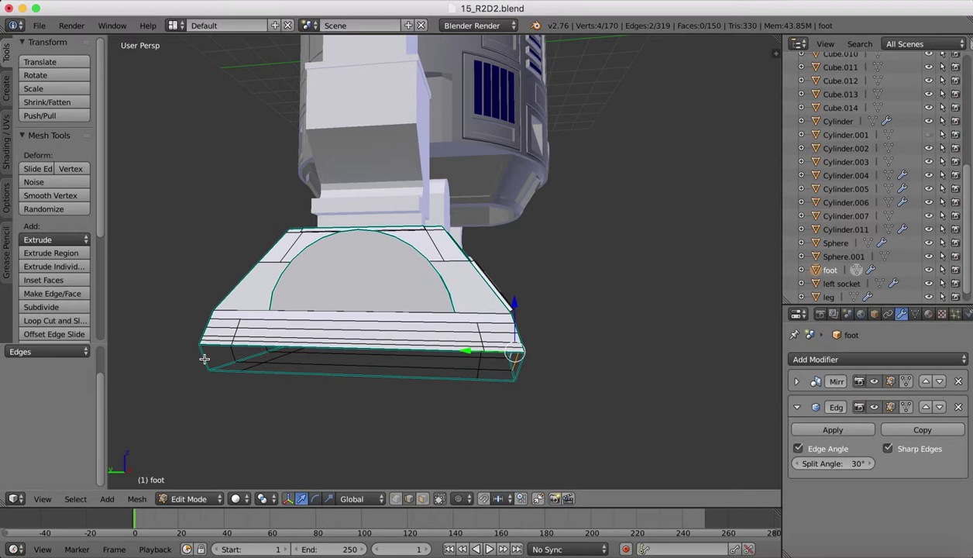
right_click(204, 359)
shift+right_click(284, 373)
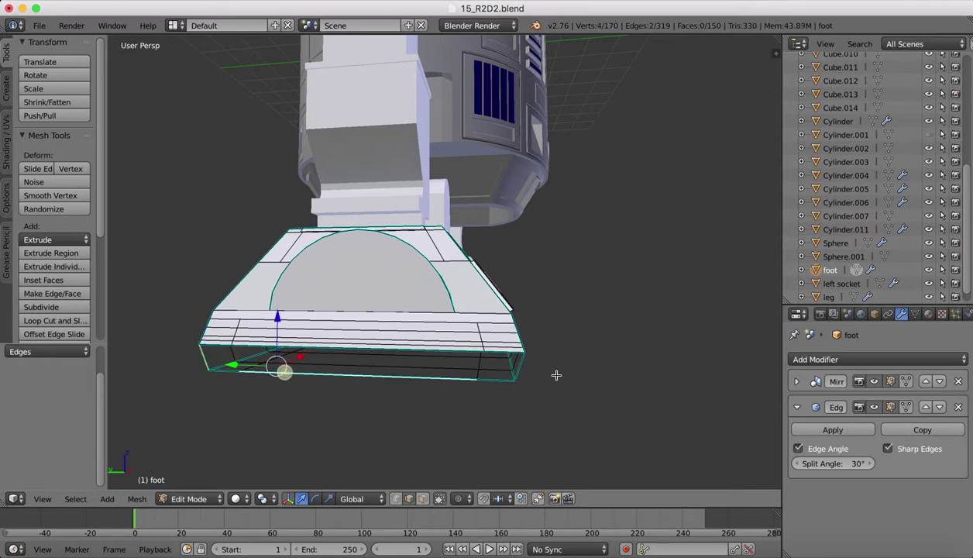
shift+right_click(514, 361)
shift+right_click(447, 353)
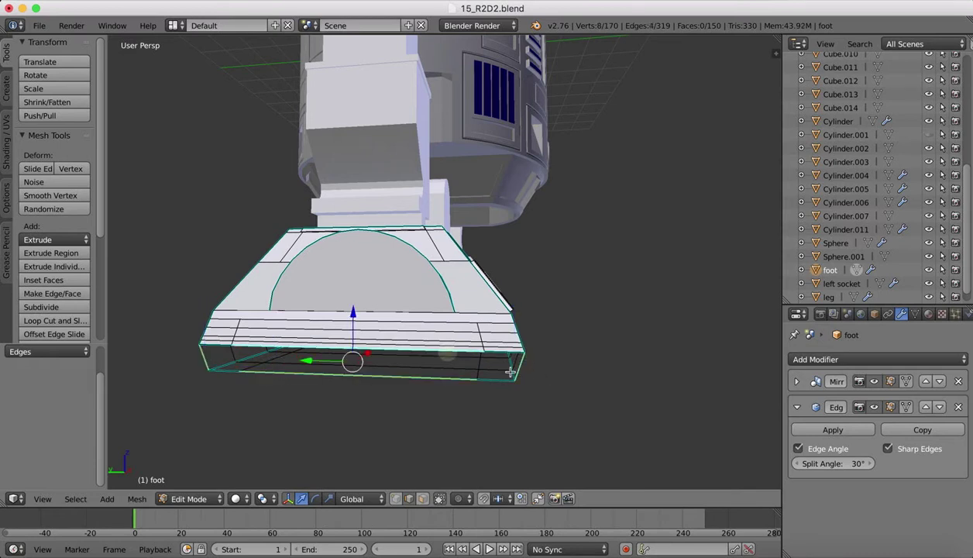
shift+right_click(486, 378)
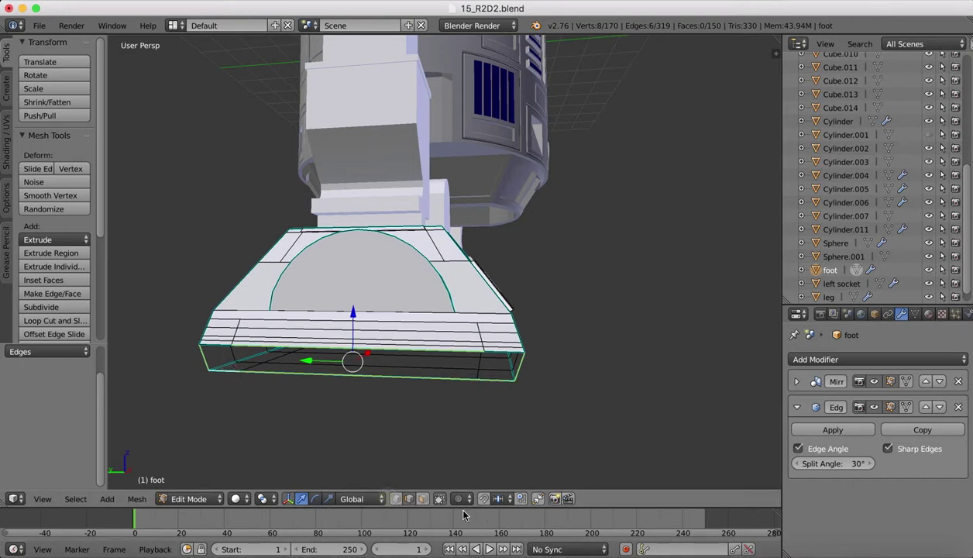
click(396, 499)
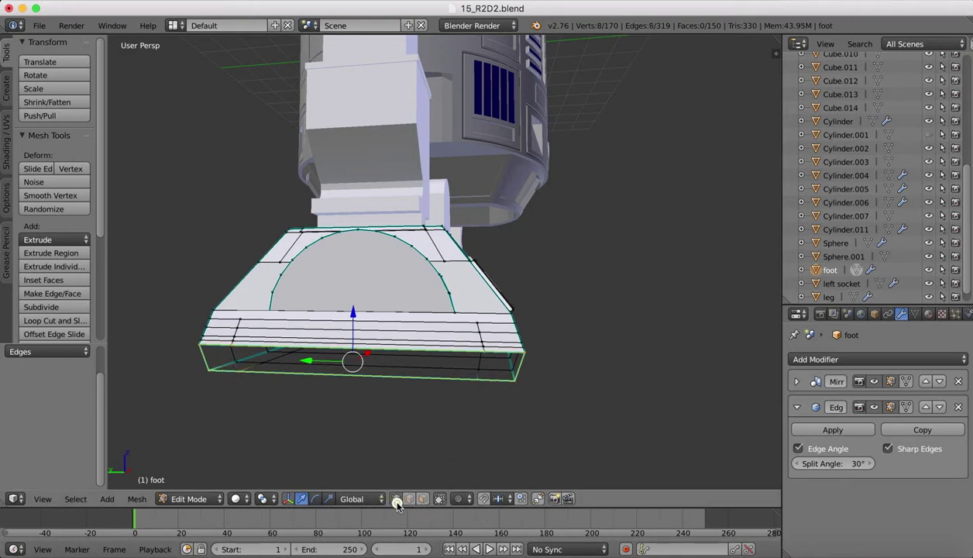
right_click(476, 379)
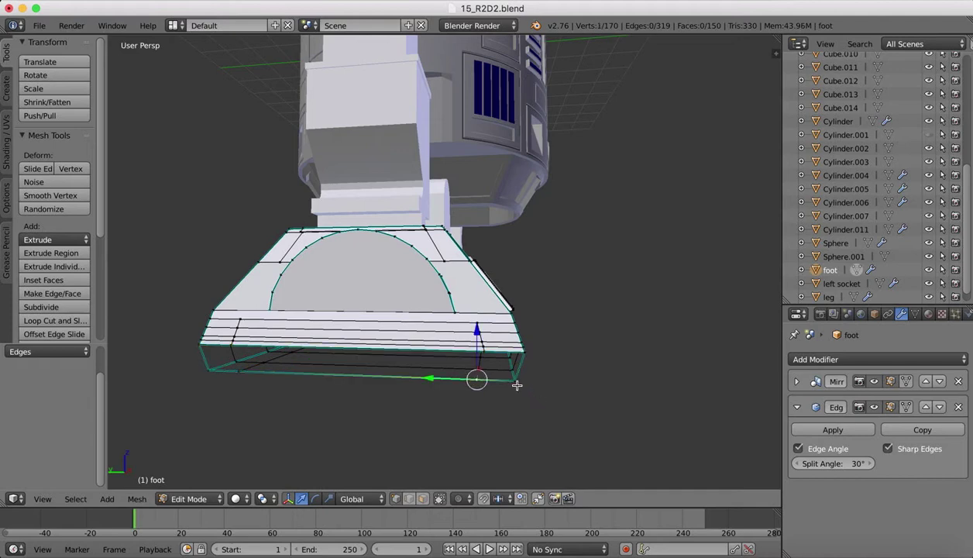
shift+right_click(515, 382)
middle_drag(515, 383, 429, 329)
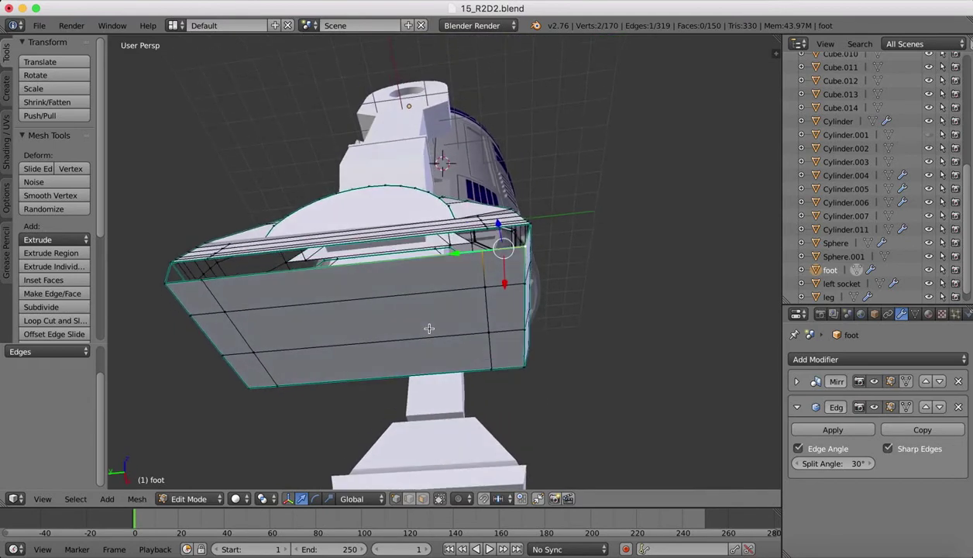
- Select all nine faces on the underside of the foot and delete them
click(423, 500)
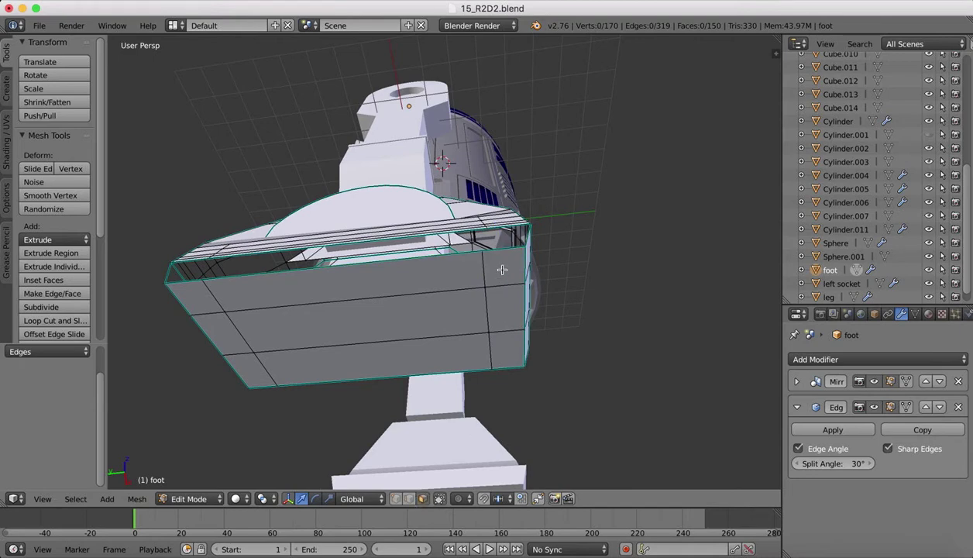
scroll(502, 270, up, 5)
scroll(502, 269, down, 3)
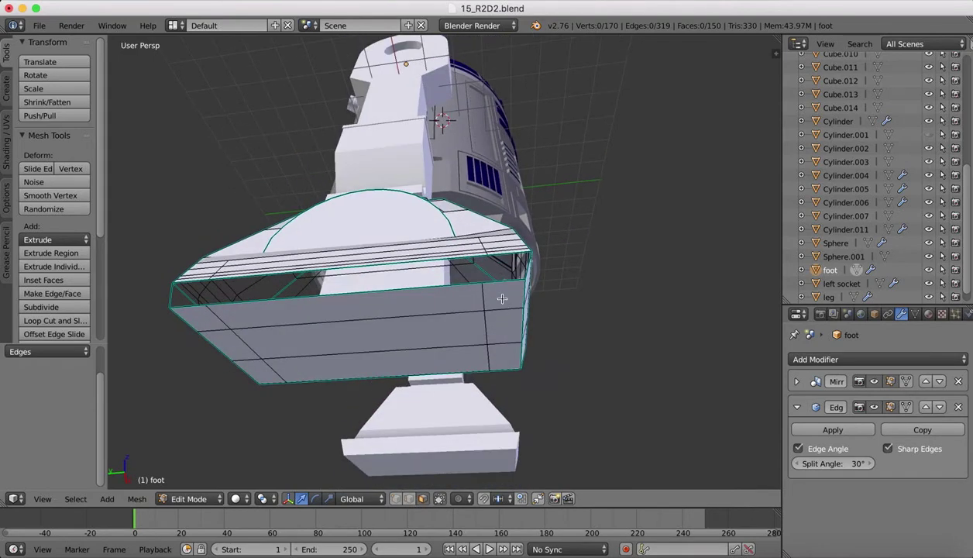
right_click(502, 298)
alt+right_click(473, 300)
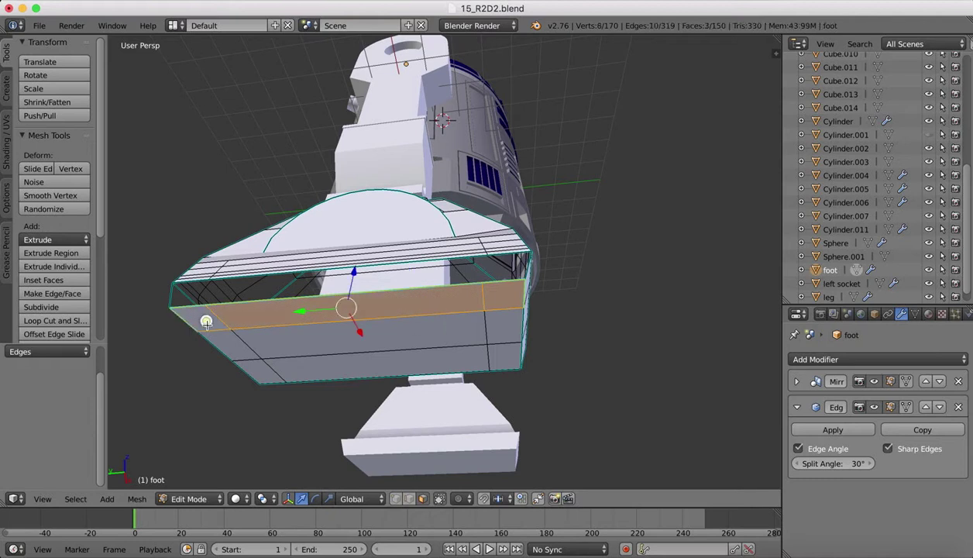
shift+right_click(224, 338)
shift+right_click(286, 339)
shift+right_click(260, 373)
shift+right_click(339, 365)
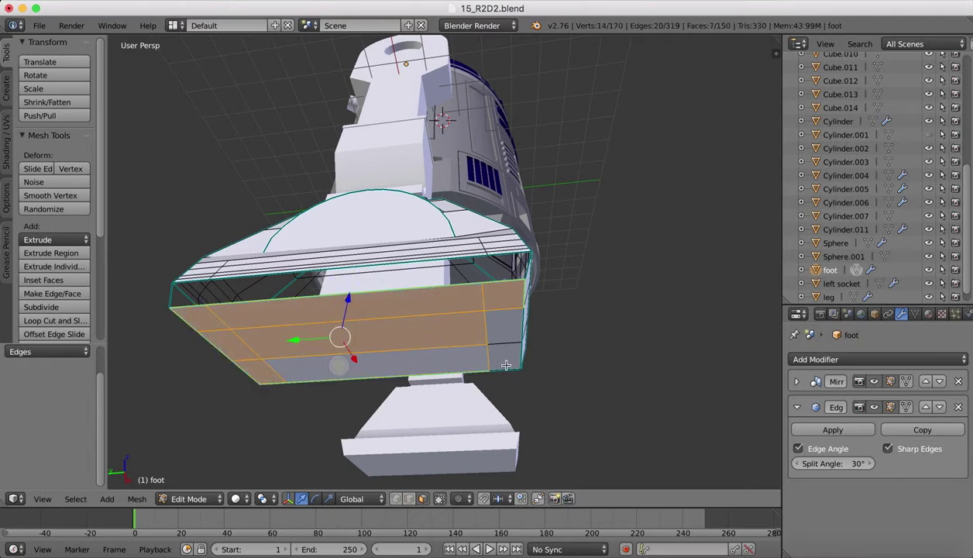
shift+right_click(504, 363)
shift+right_click(504, 291)
shift+right_click(504, 319)
shift+right_click(505, 293)
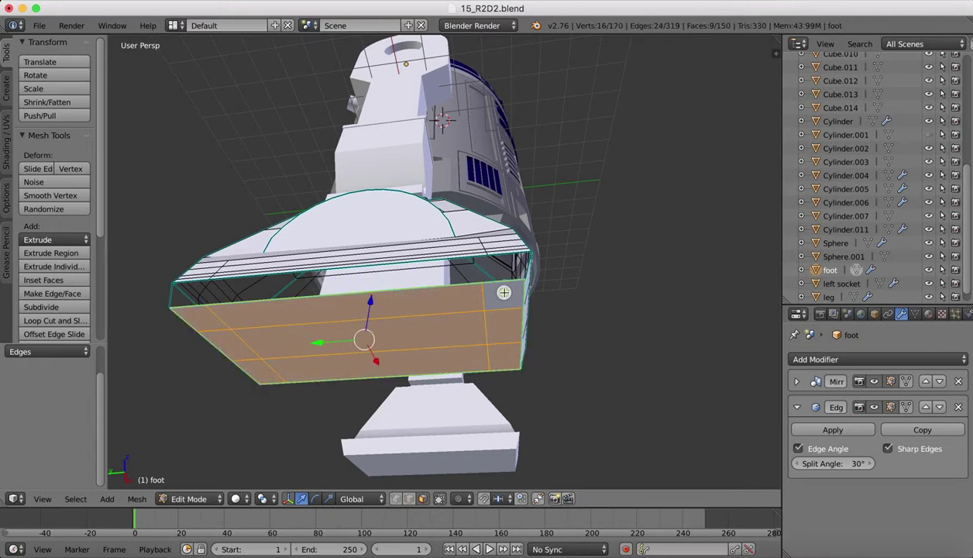
key(x)
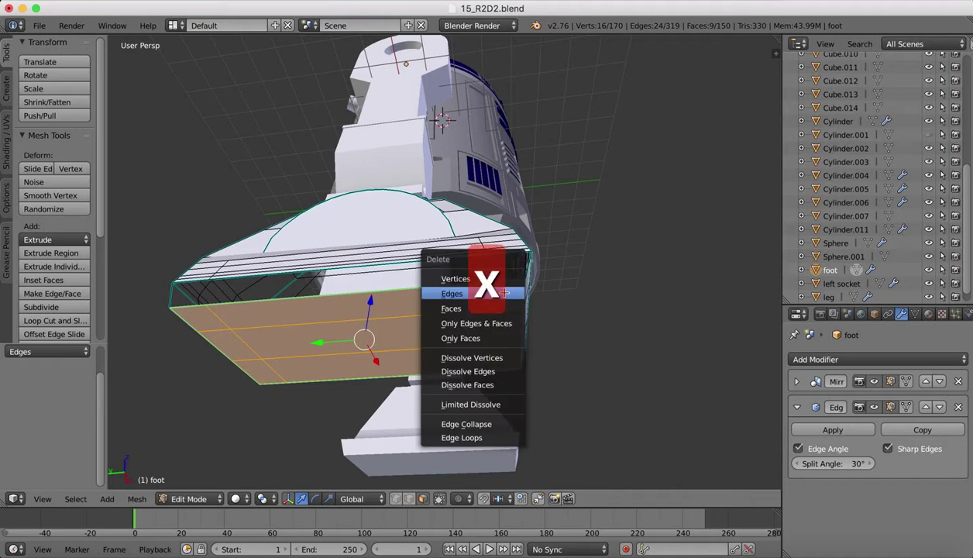
click(467, 307)
- Fill the open base band on the foot's outer side with a single face between its two end edges and the upper border edges
middle_drag(476, 319, 485, 324)
click(409, 499)
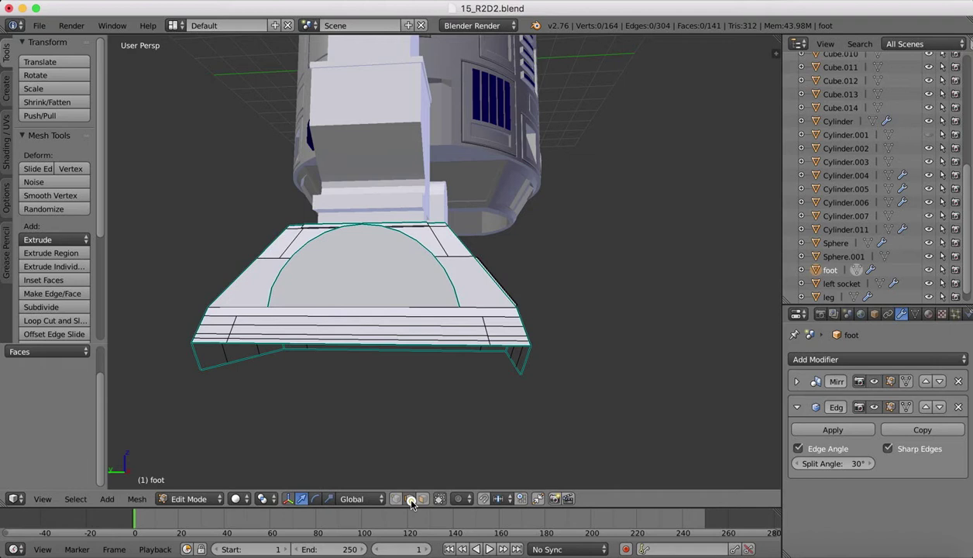
right_click(526, 361)
shift+right_click(499, 349)
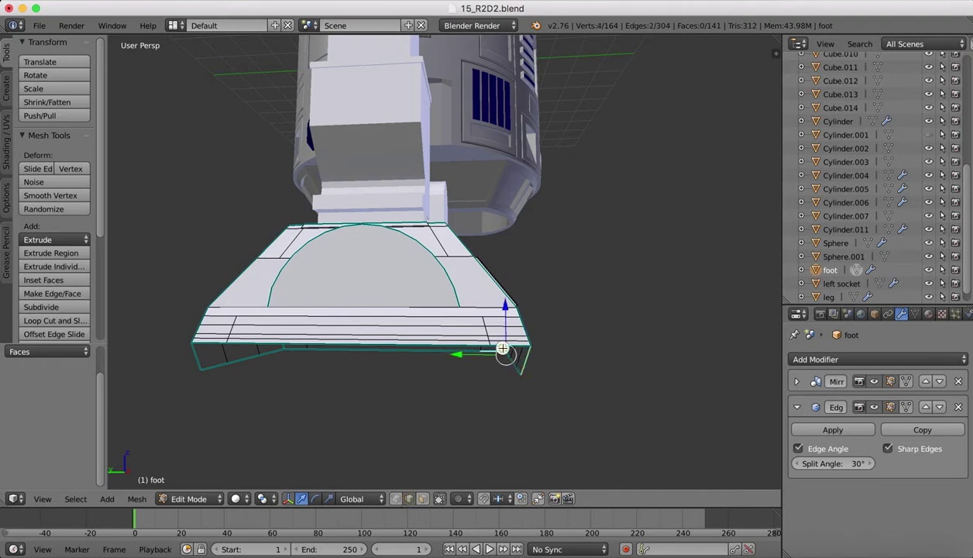
right_click(189, 351)
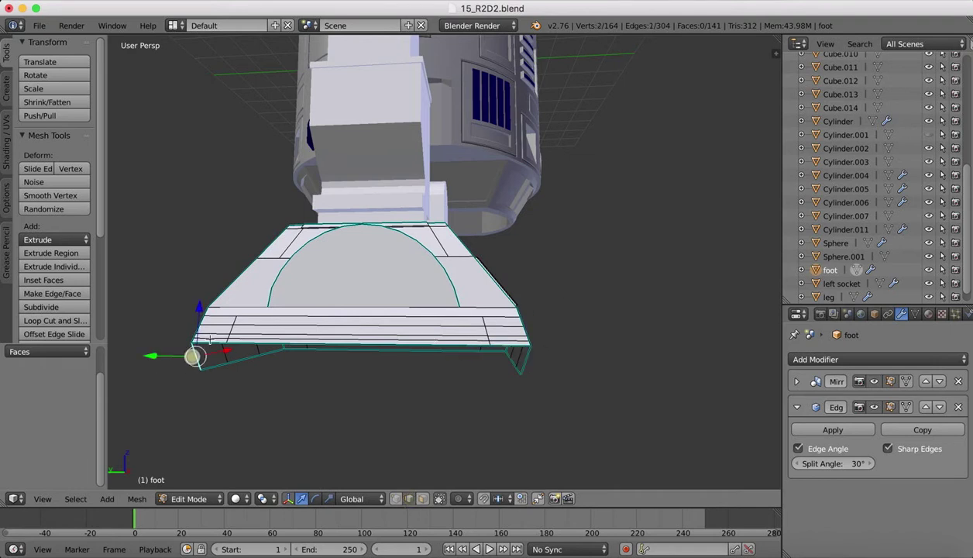
shift+right_click(209, 336)
shift+right_click(274, 344)
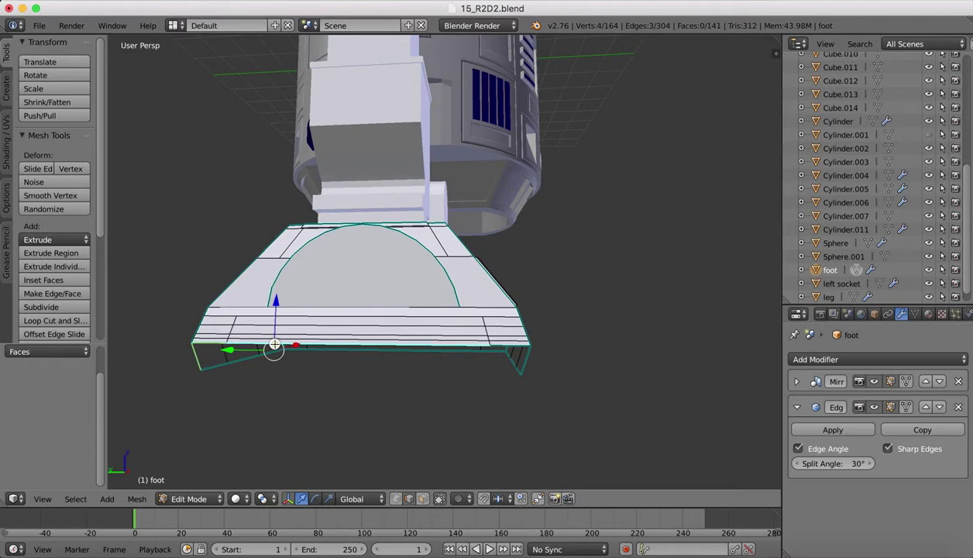
shift+right_click(513, 342)
shift+right_click(522, 356)
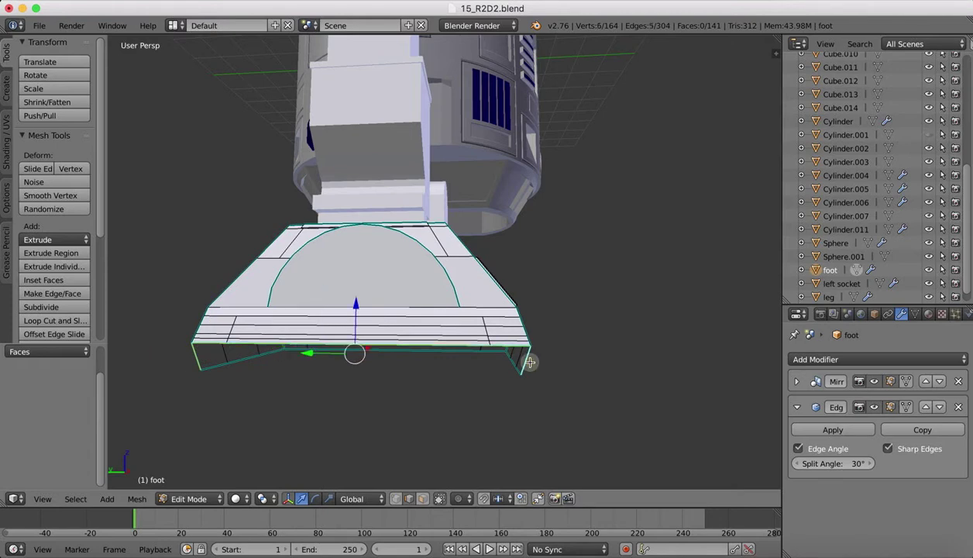
key(f)
- Delete the three faces of the base band at the front end of the foot
middle_drag(520, 354, 496, 316)
click(420, 499)
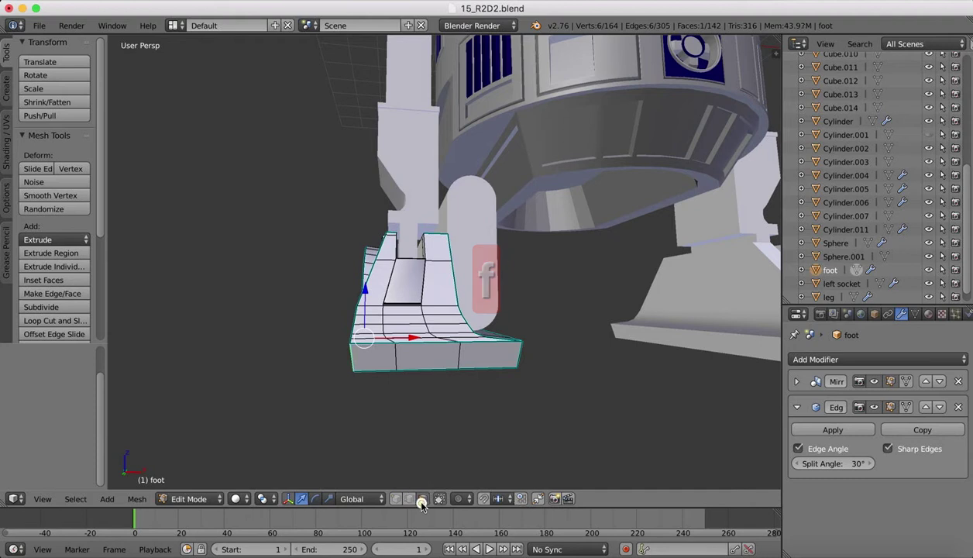
right_click(481, 359)
shift+right_click(441, 355)
shift+right_click(409, 354)
shift+right_click(388, 353)
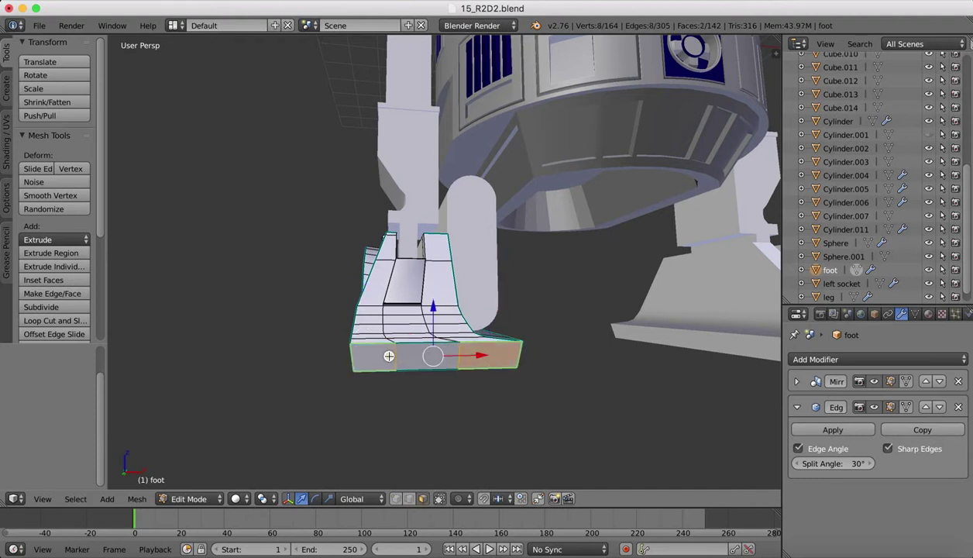
shift+right_click(422, 353)
key(x)
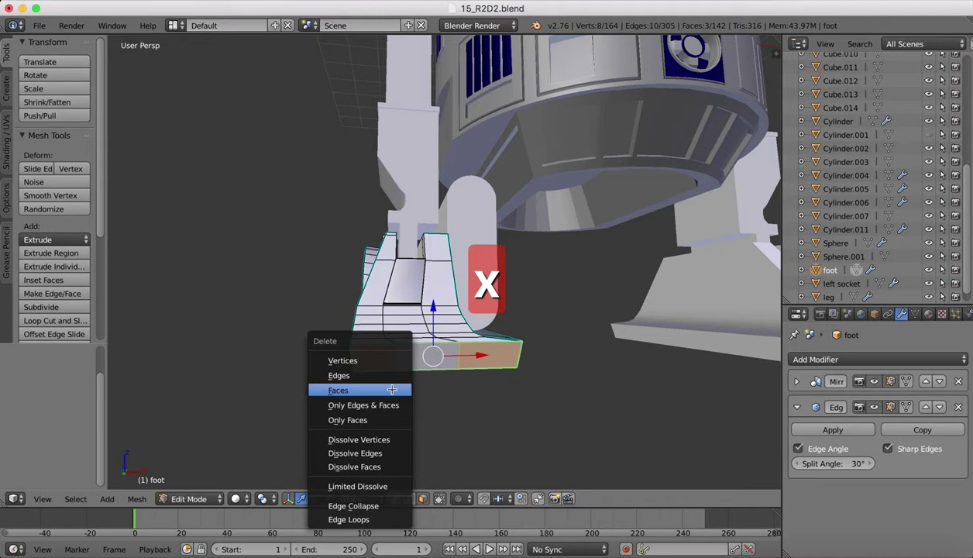
click(379, 389)
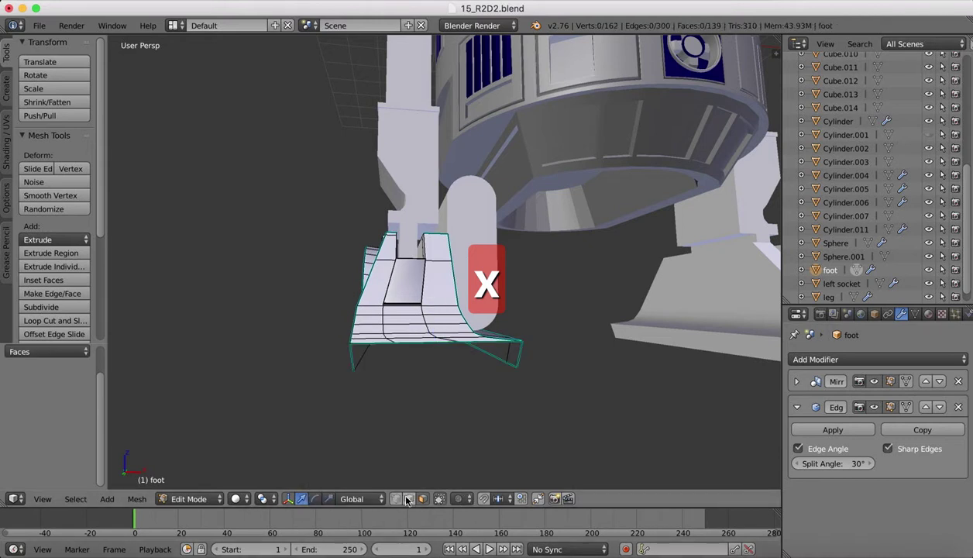
- Fill the open base band at the foot's front end with a single face from its corner edges and upper border edges
click(409, 500)
right_click(354, 357)
shift+right_click(372, 343)
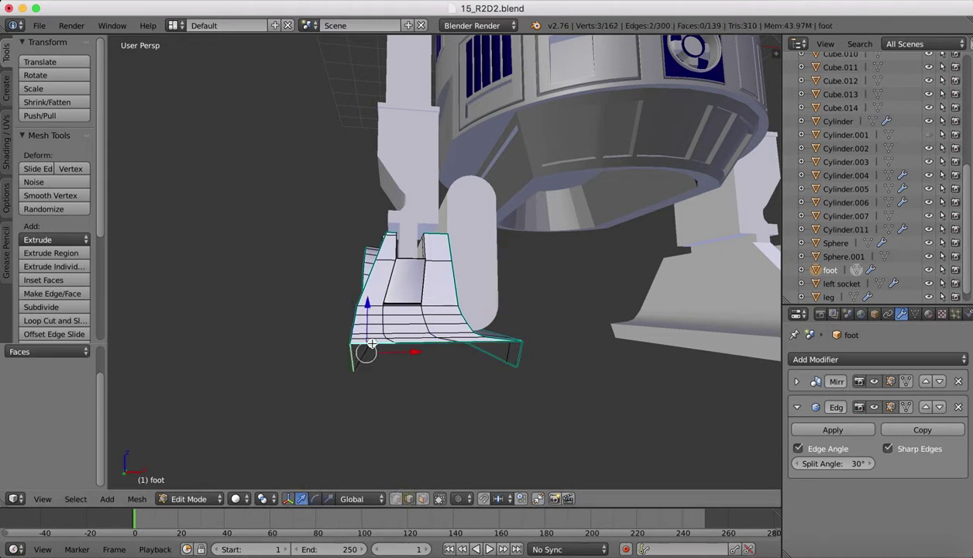
shift+right_click(432, 344)
shift+right_click(473, 342)
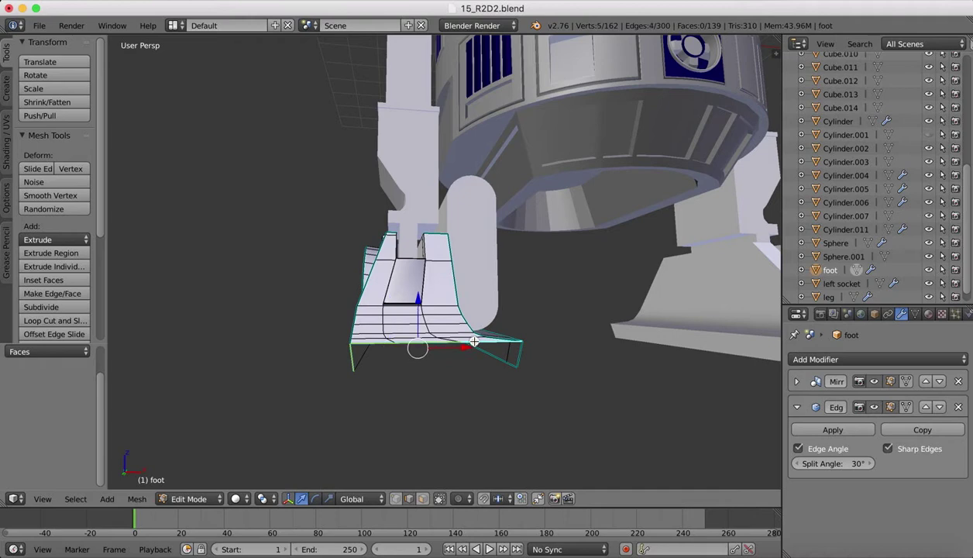
shift+right_click(521, 355)
key(f)
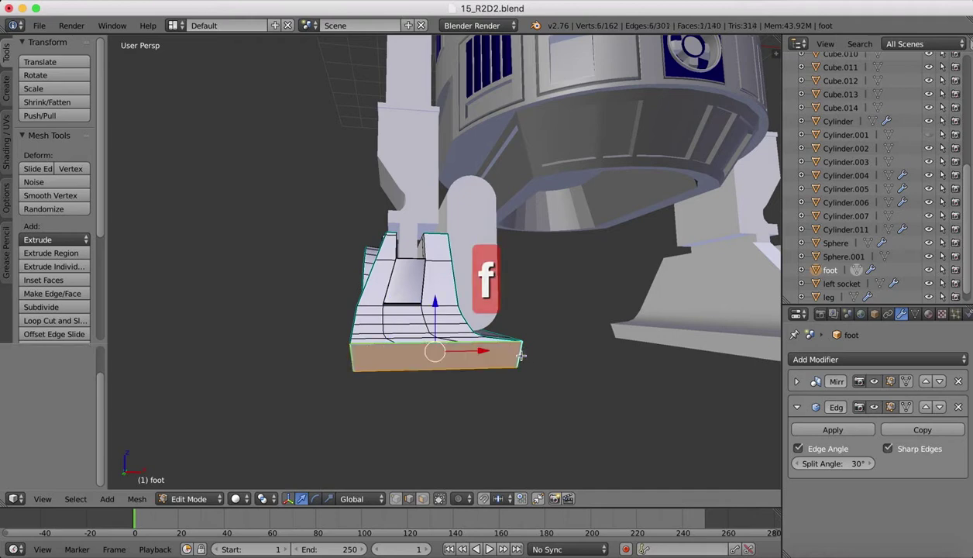
middle_drag(460, 331, 628, 339)
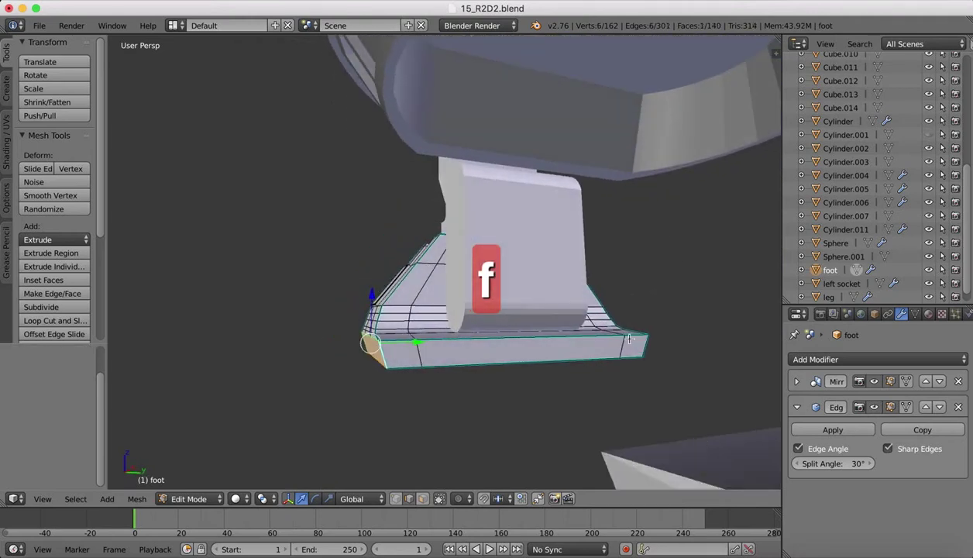
- Delete the three faces of the base band along the foot's inner side
click(423, 499)
right_click(629, 347)
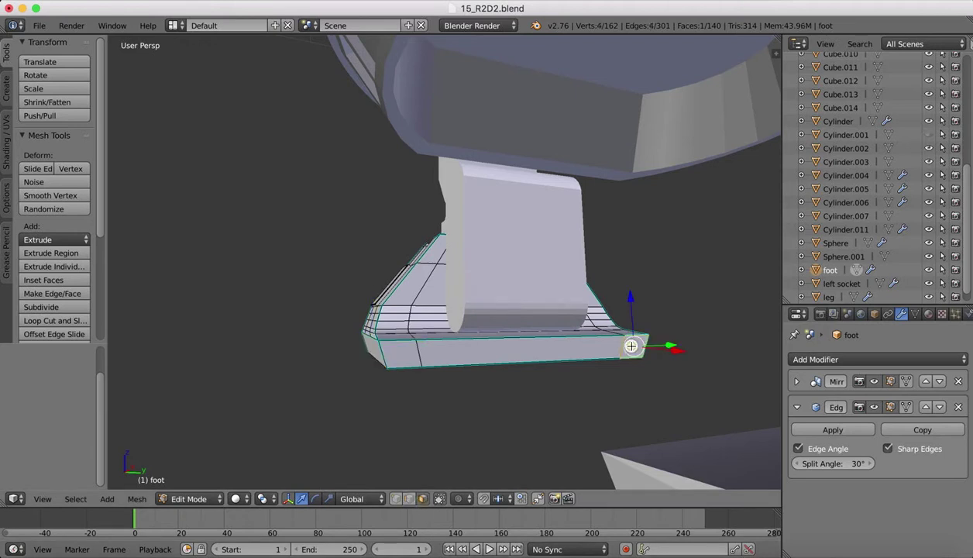
shift+right_click(527, 346)
shift+right_click(412, 360)
key(x)
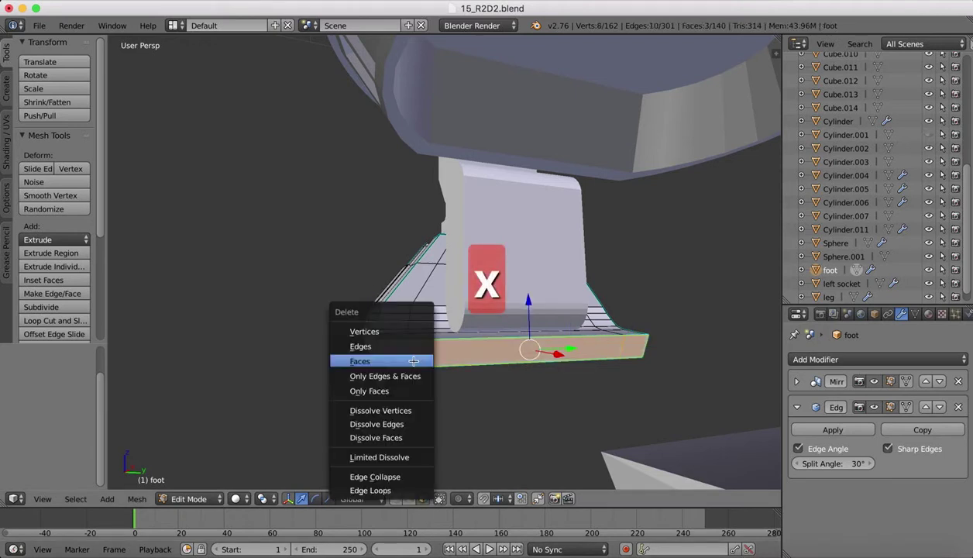
click(413, 357)
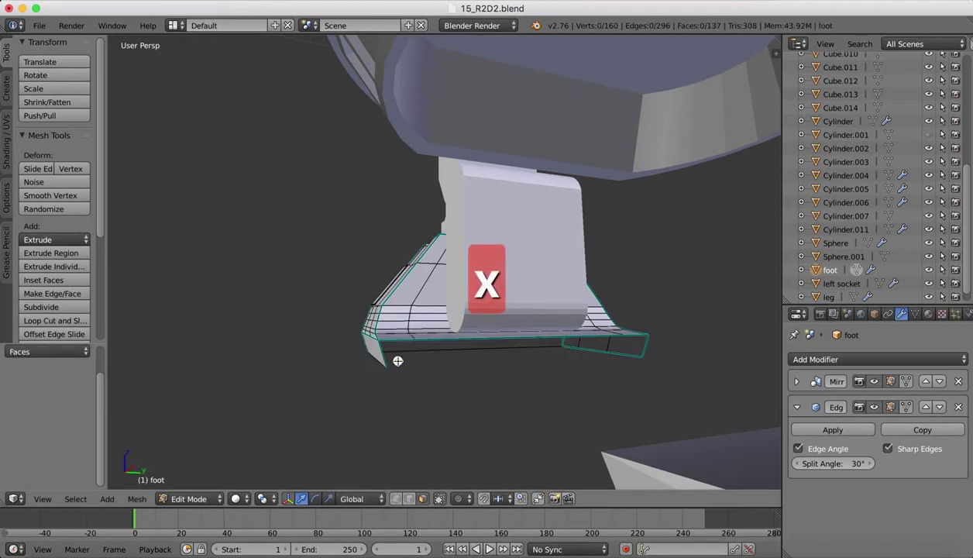
- Fill the open base band on the foot's inner side with a single face between its two end edges and the upper border edges
click(396, 498)
right_click(378, 355)
shift+right_click(395, 341)
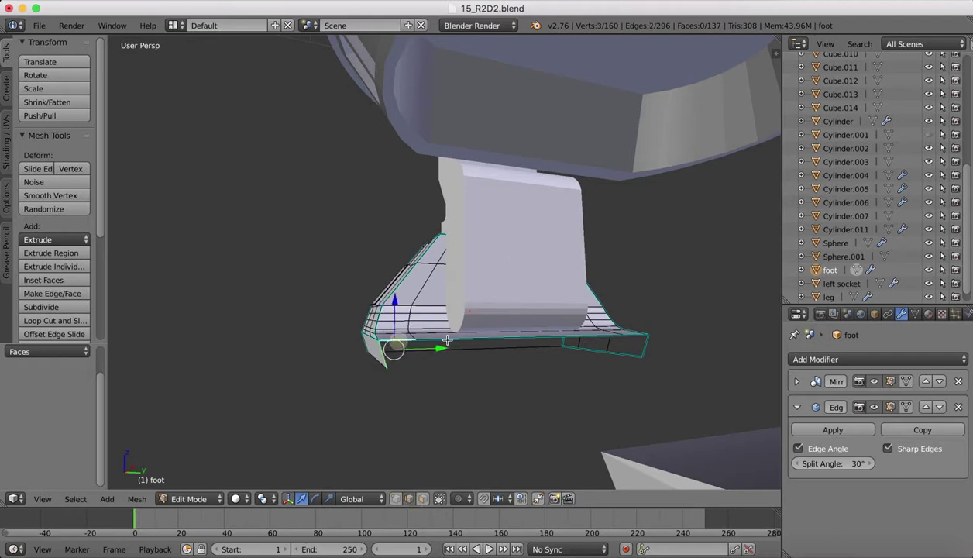
shift+right_click(631, 341)
shift+right_click(638, 337)
shift+right_click(644, 350)
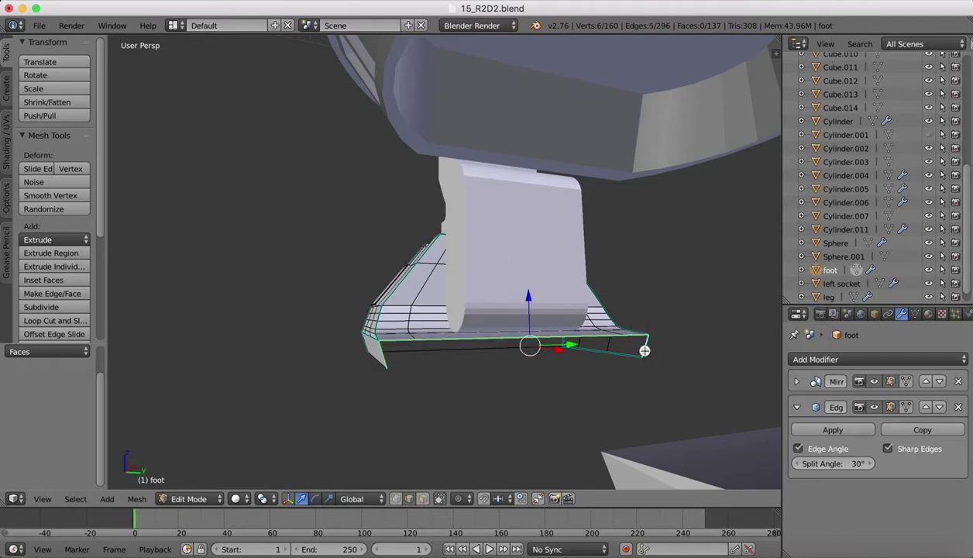
key(f)
middle_drag(476, 315, 474, 313)
right_click(372, 236)
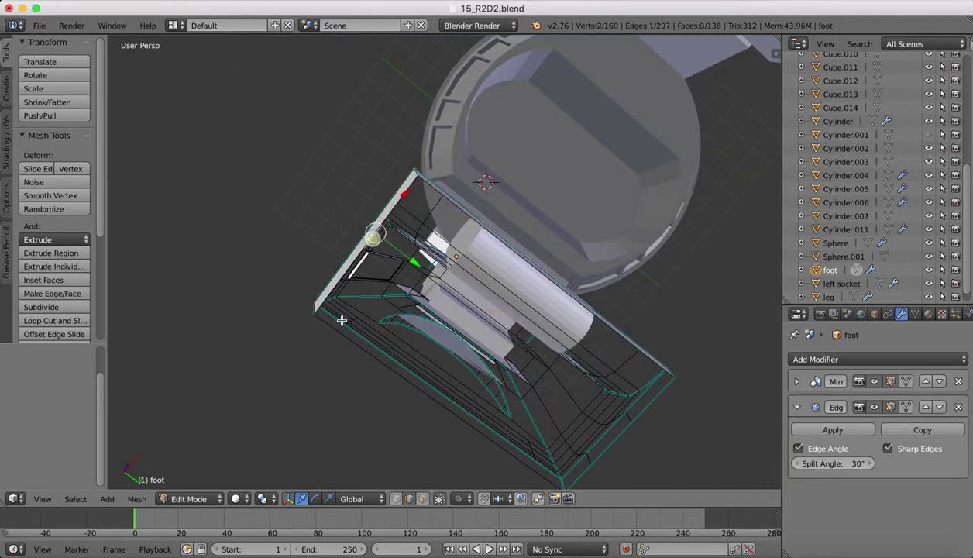
middle_drag(360, 264, 425, 272)
shift+right_click(353, 334)
right_click(459, 314)
shift+right_click(362, 326)
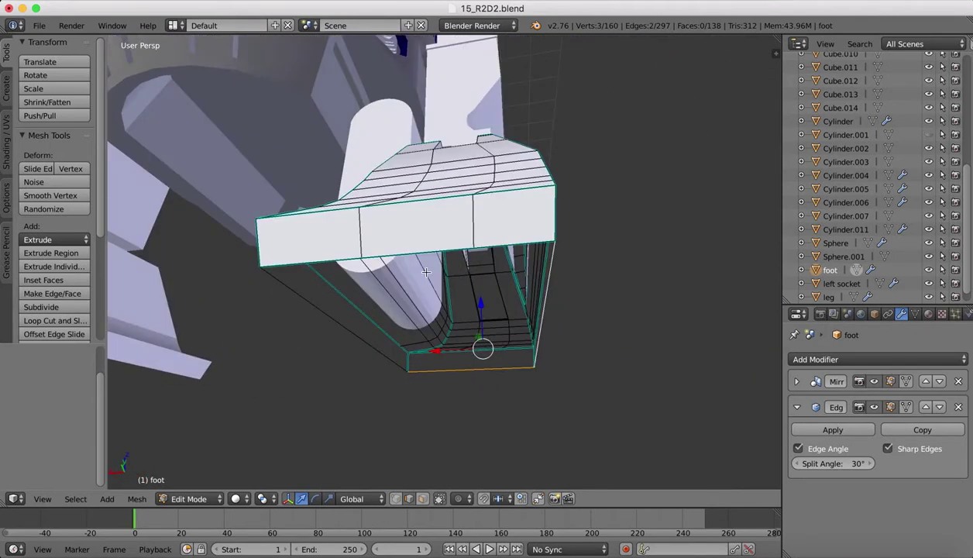
shift+right_click(493, 243)
shift+right_click(434, 242)
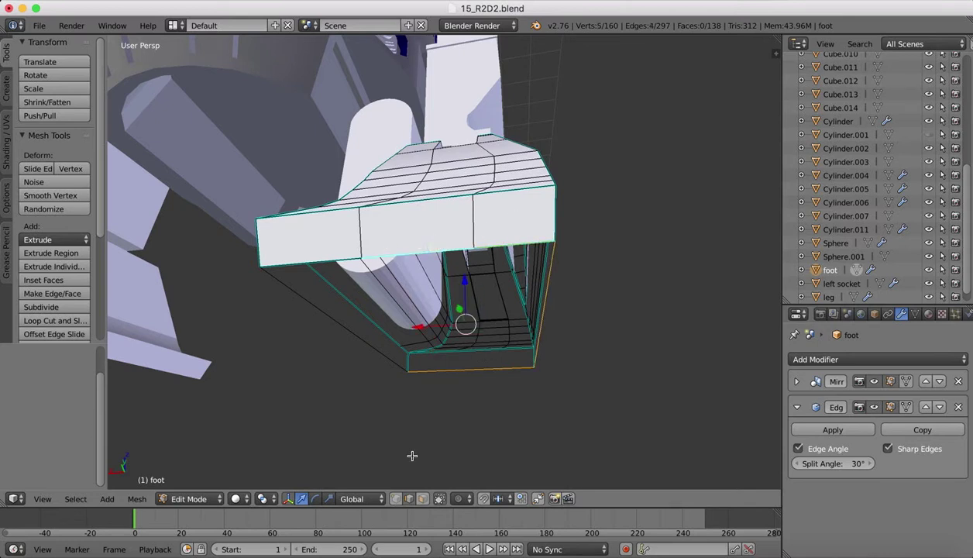
- Delete the three faces of the base band at the rear end of the foot
click(422, 498)
right_click(498, 219)
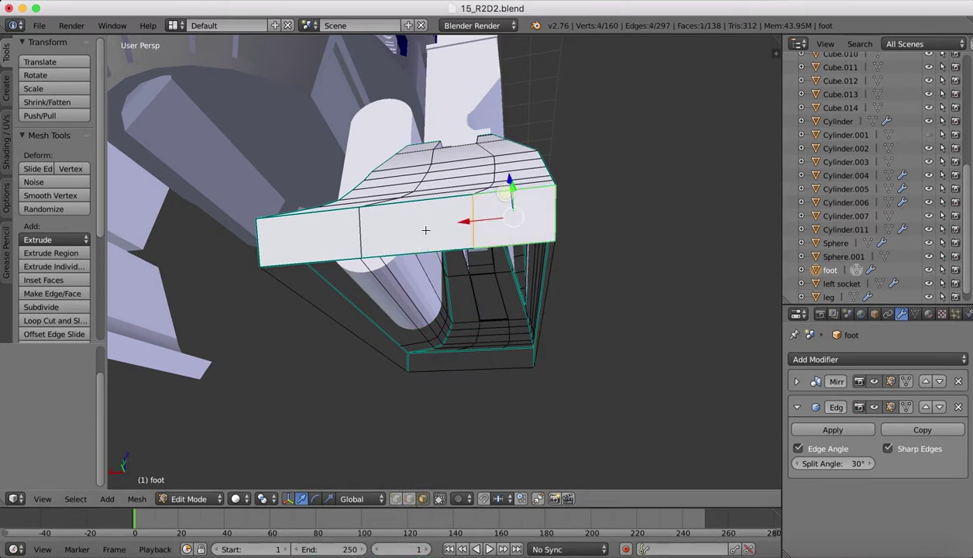
shift+right_click(425, 230)
shift+right_click(343, 236)
key(x)
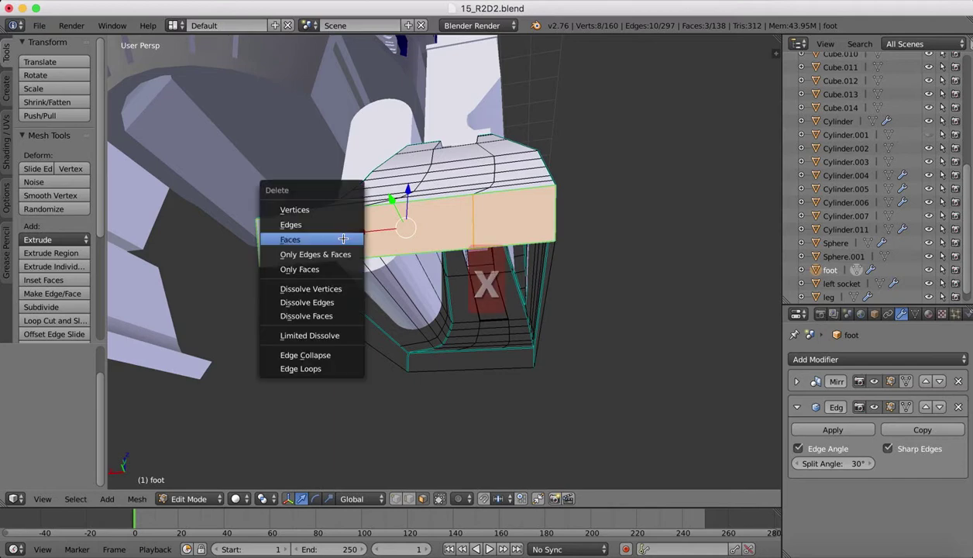
click(302, 240)
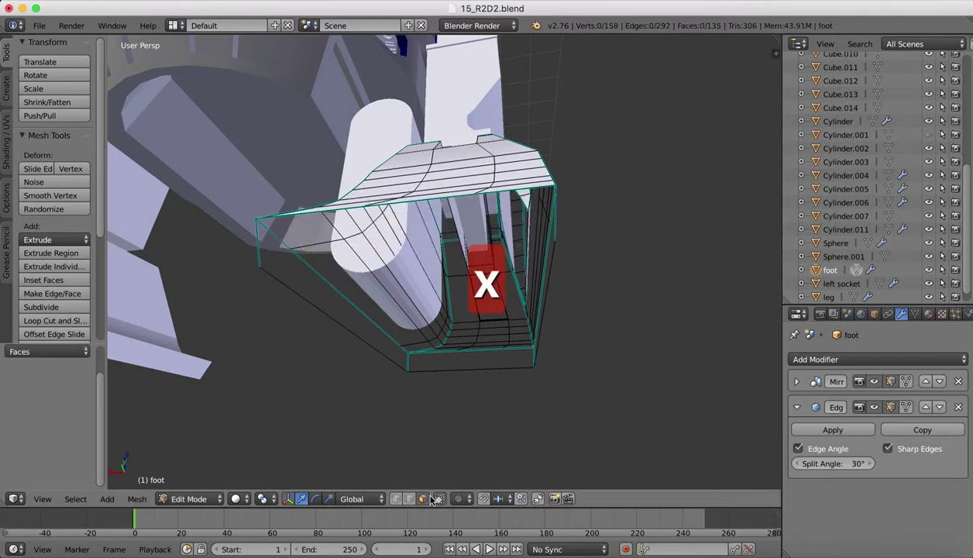
- Fill the open base band at the foot's rear end with a single face from its corner edges and upper border edges
right_click(259, 243)
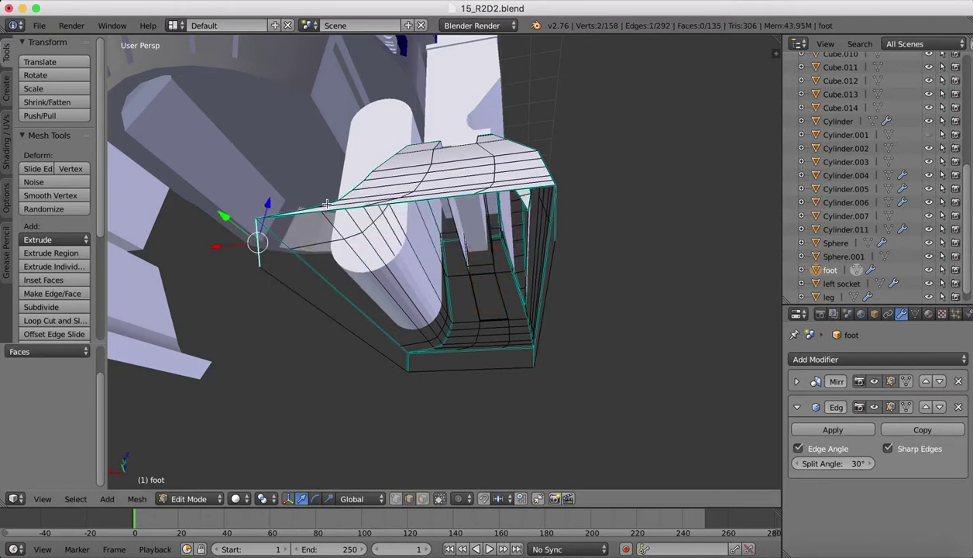
middle_drag(259, 244, 421, 419)
shift+scroll(420, 418, down, 5)
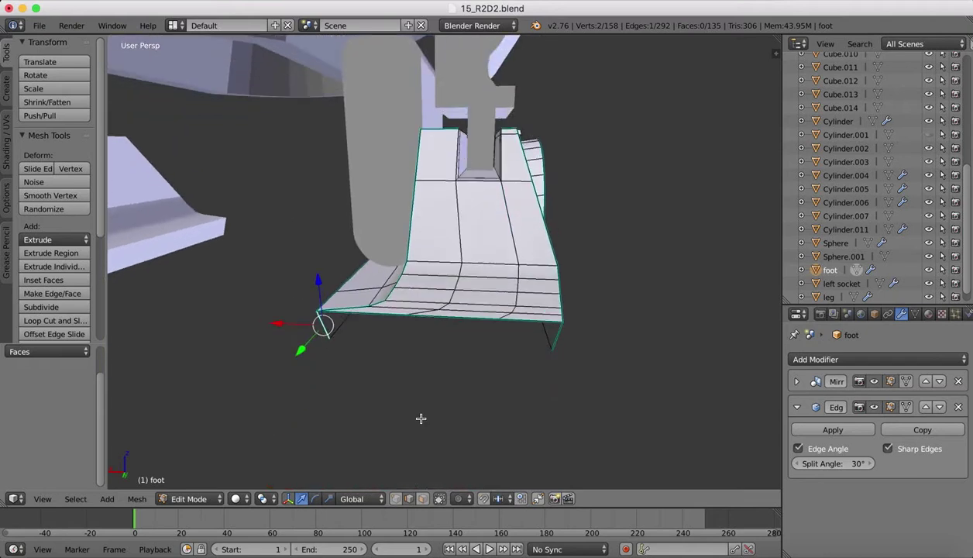
shift+right_click(441, 314)
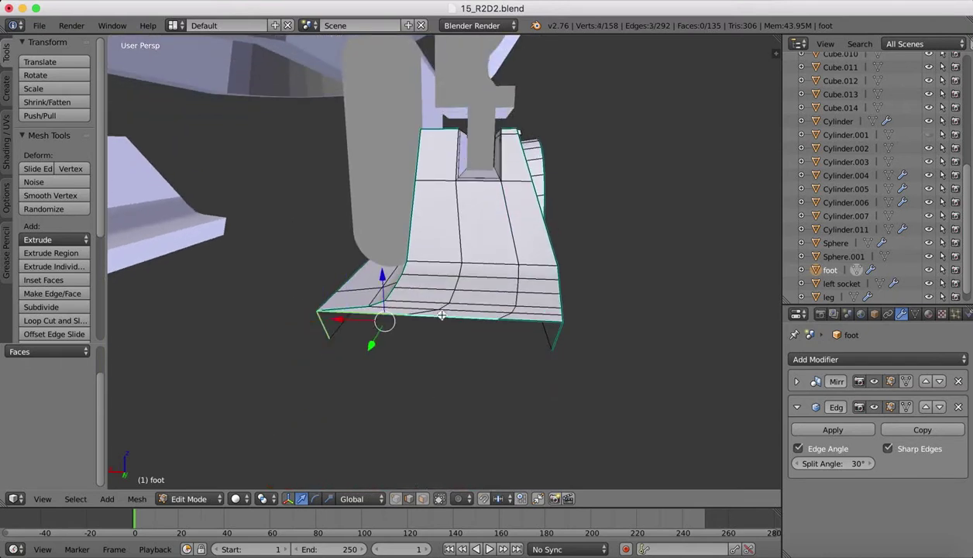
shift+right_click(521, 320)
shift+right_click(555, 342)
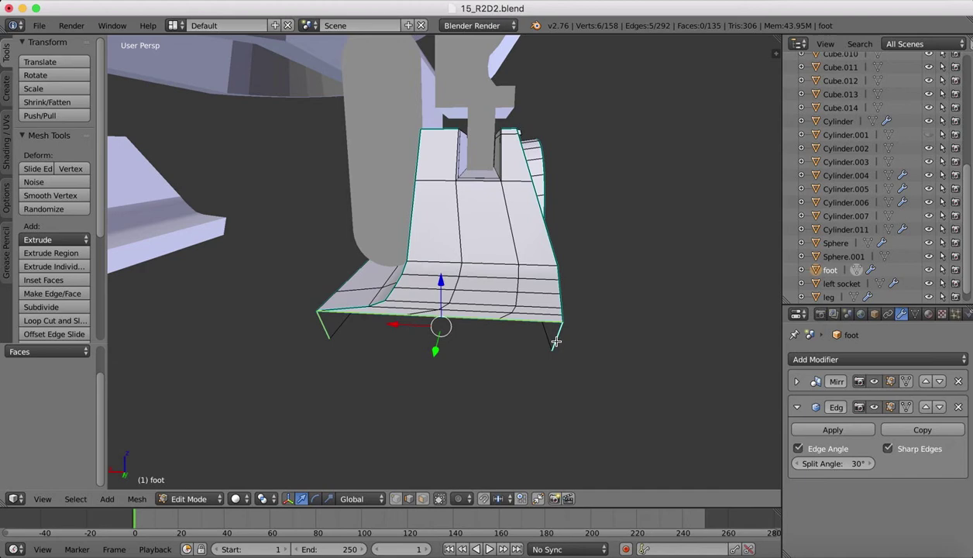
key(f)
- Close the foot's open underside with a single face spanning the four bottom border edges
middle_drag(555, 342, 514, 274)
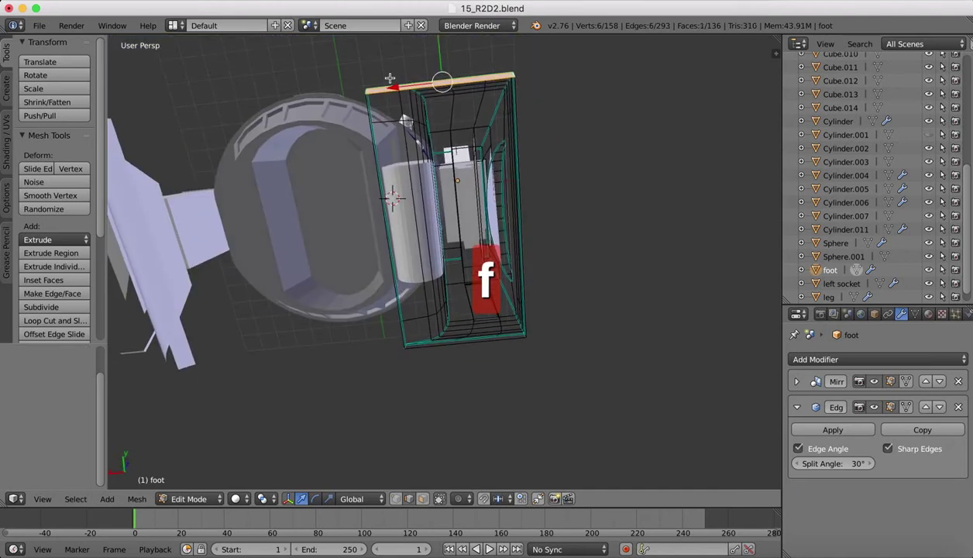
right_click(374, 103)
middle_drag(569, 124, 550, 128)
right_click(468, 215)
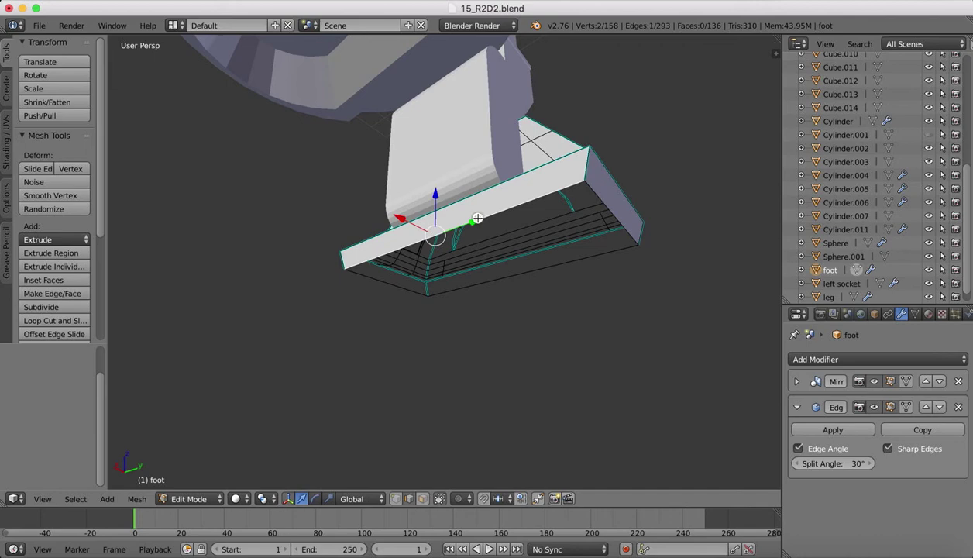
shift+right_click(393, 286)
shift+right_click(484, 284)
shift+right_click(626, 226)
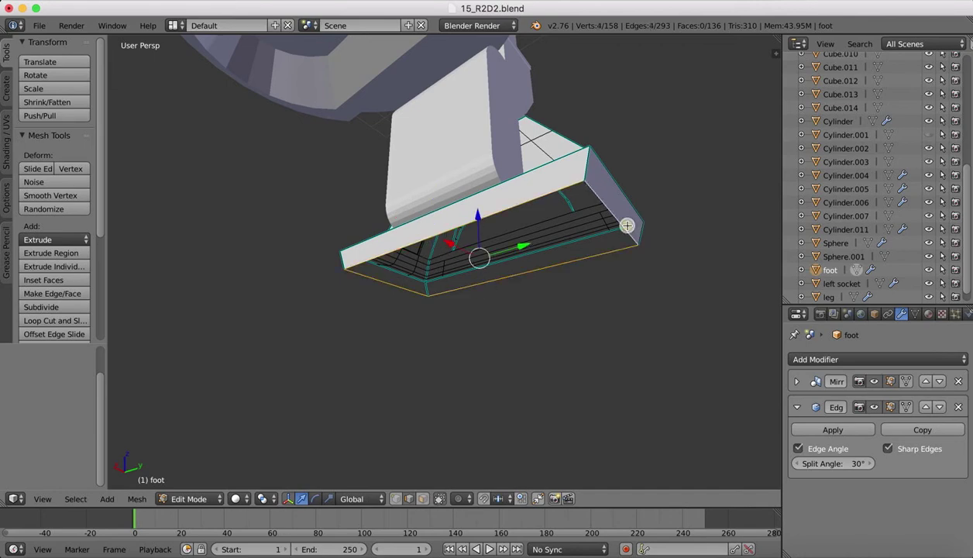
key(f)
middle_drag(627, 225, 624, 230)
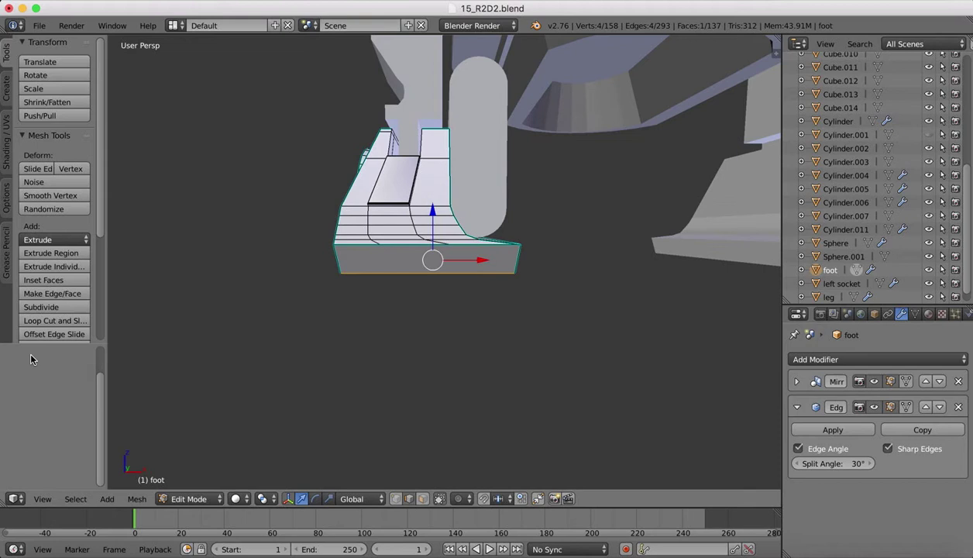
click(43, 320)
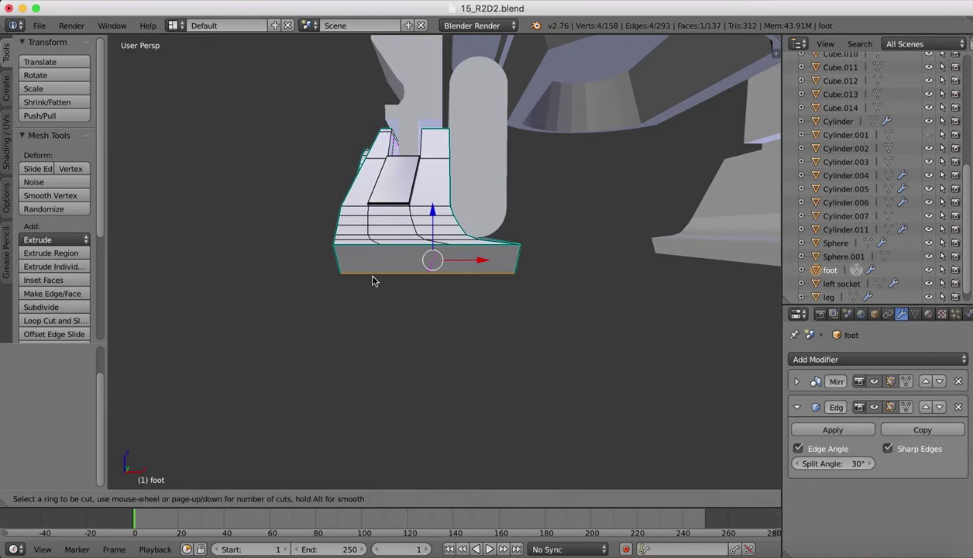
key(Escape)
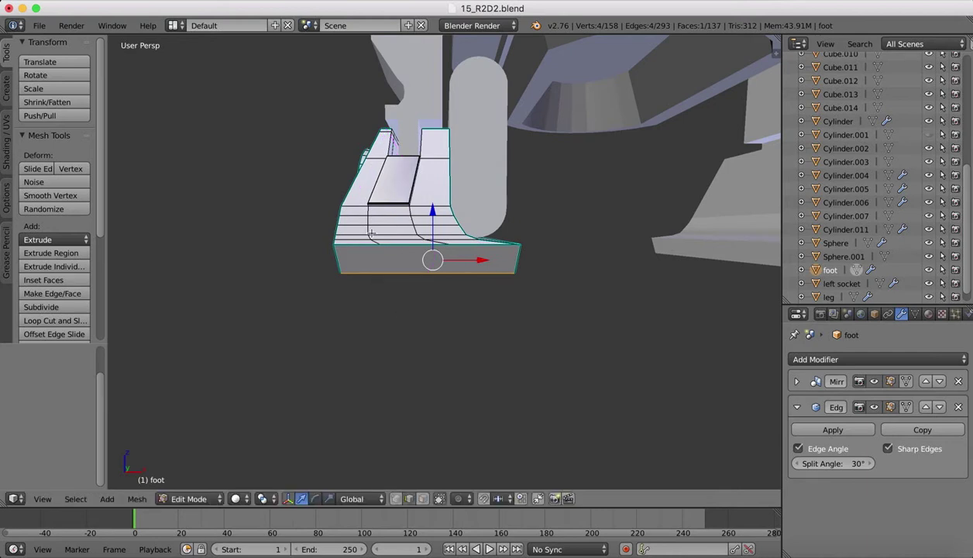
- Switch to the front orthographic view and try a loop cut on the front face of the foot's base band
click(43, 498)
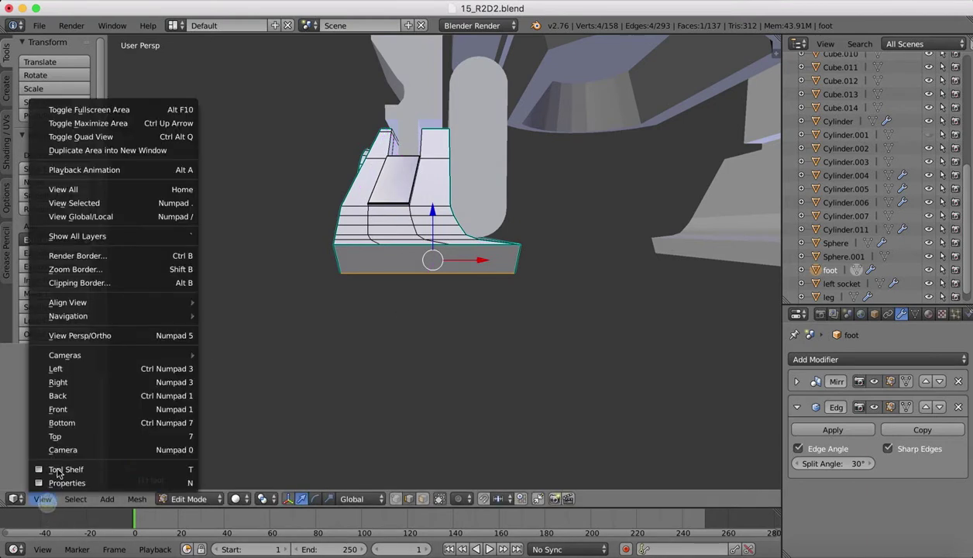
click(62, 409)
scroll(359, 226, up, 3)
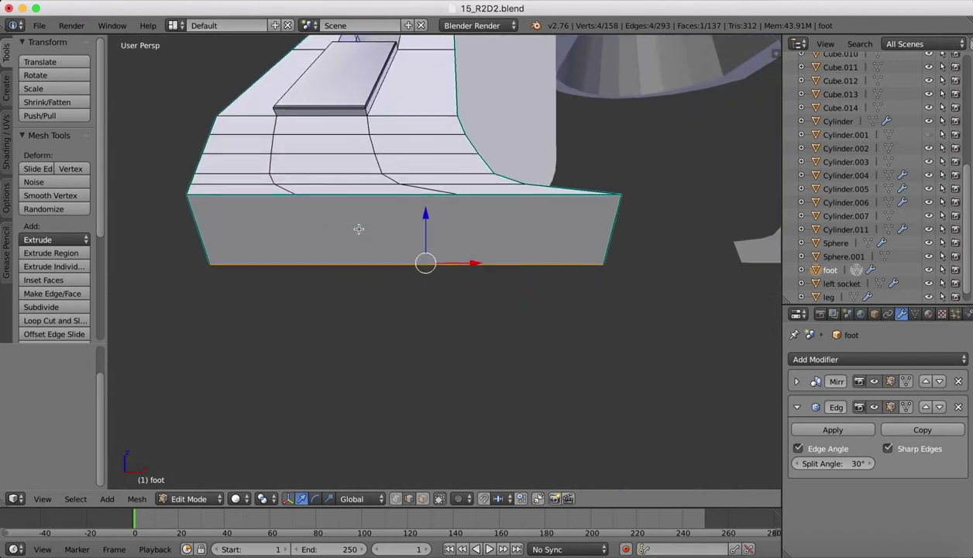
click(43, 497)
click(75, 416)
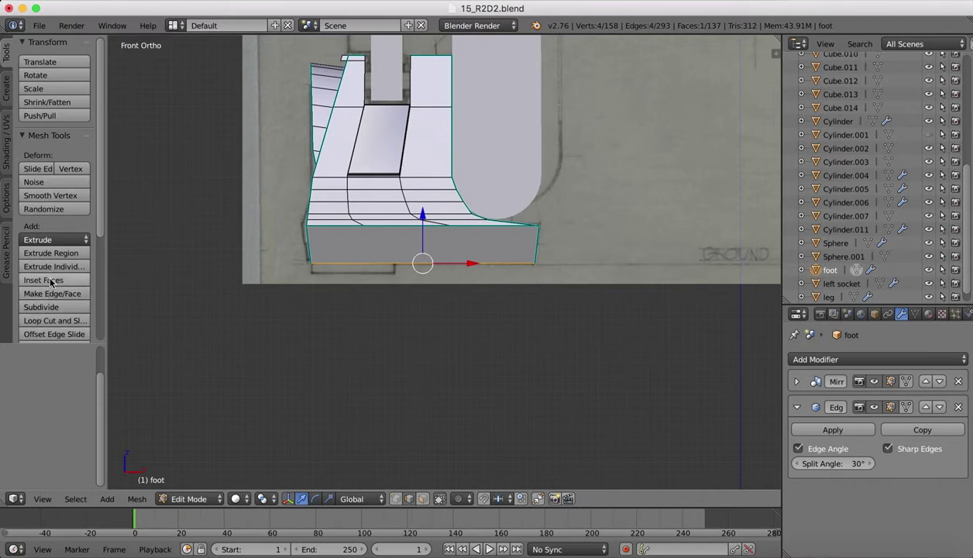
click(43, 319)
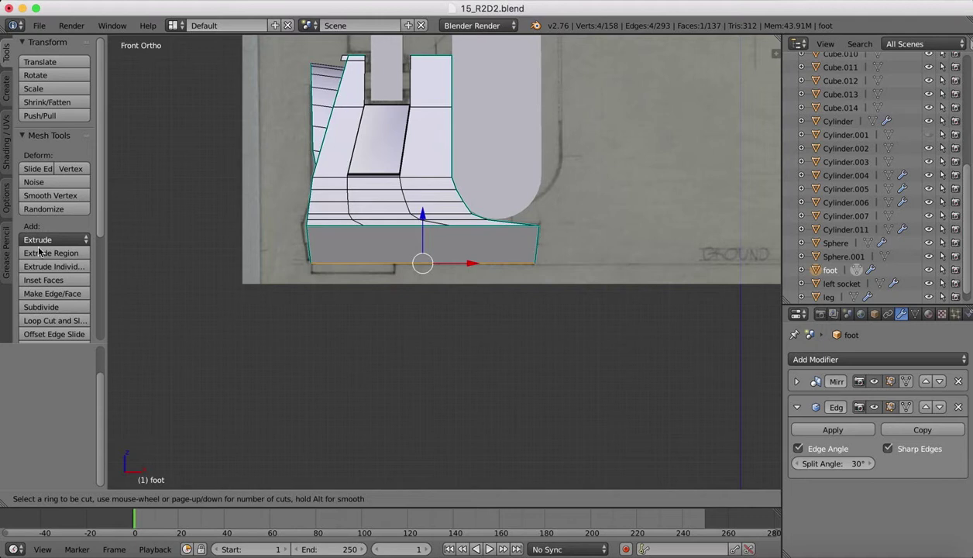
key(Escape)
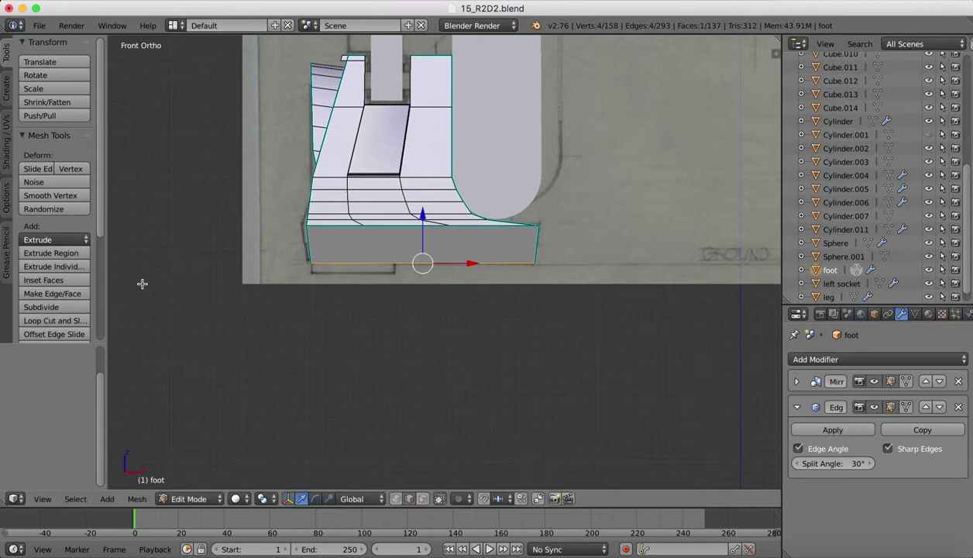
- Knife a horizontal cut across the front face of the base band between the midpoints of its two side edges
scroll(55, 294, down, 3)
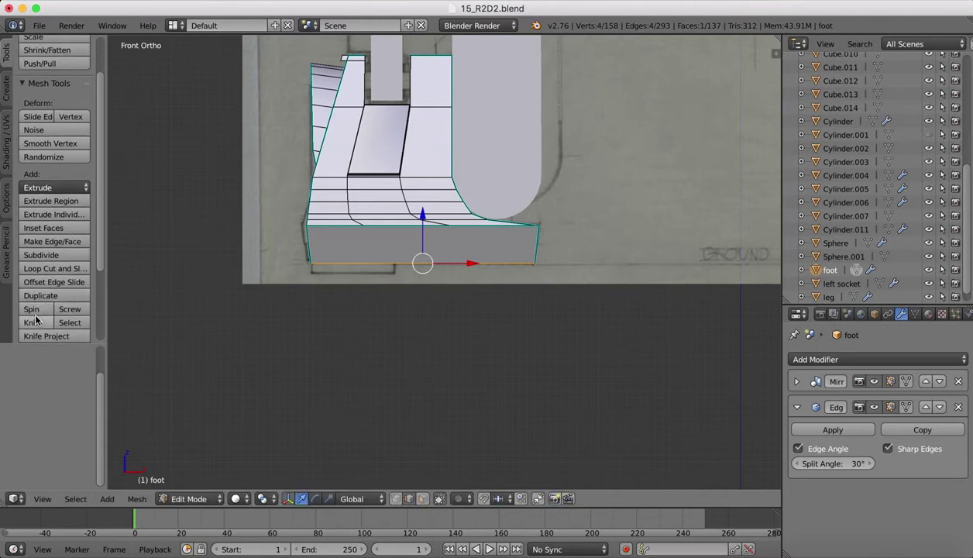
click(35, 321)
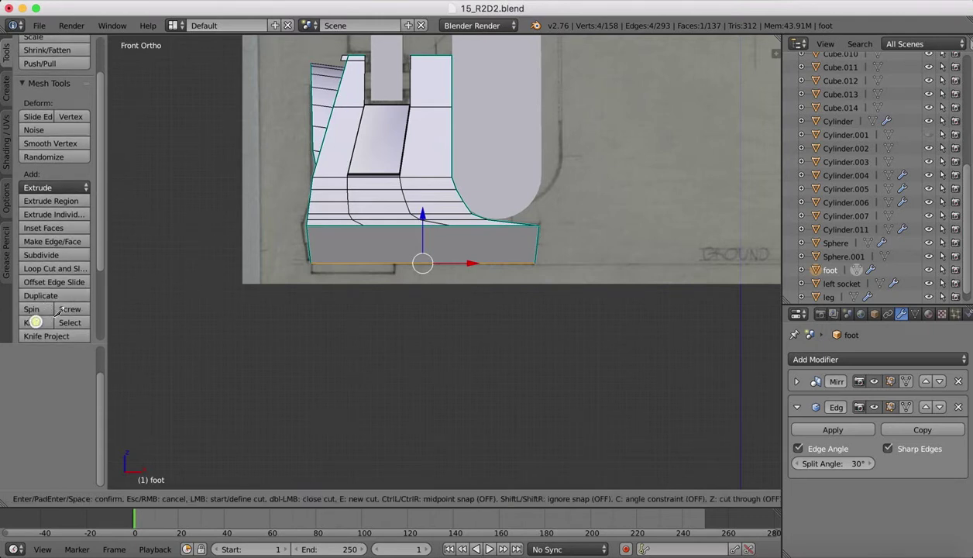
key(ctrl)
click(308, 245)
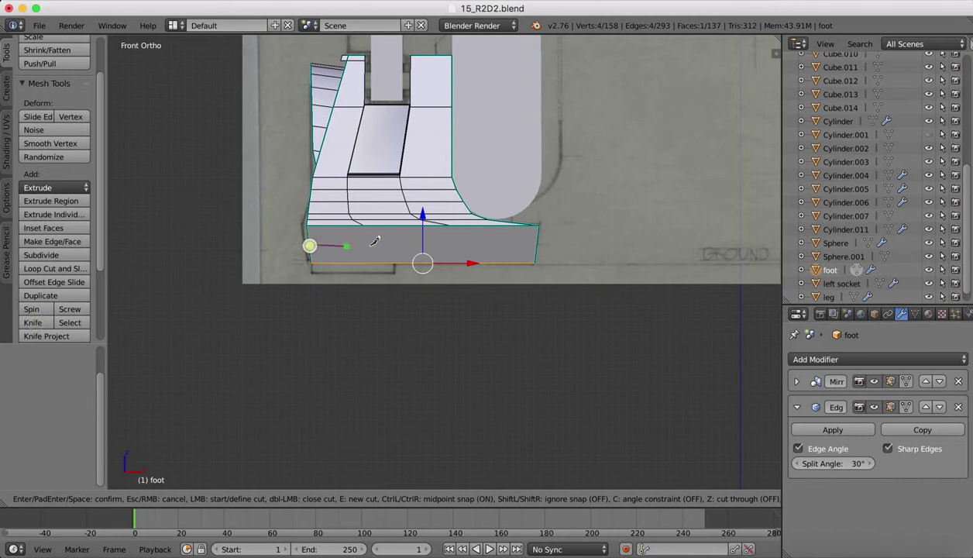
click(537, 243)
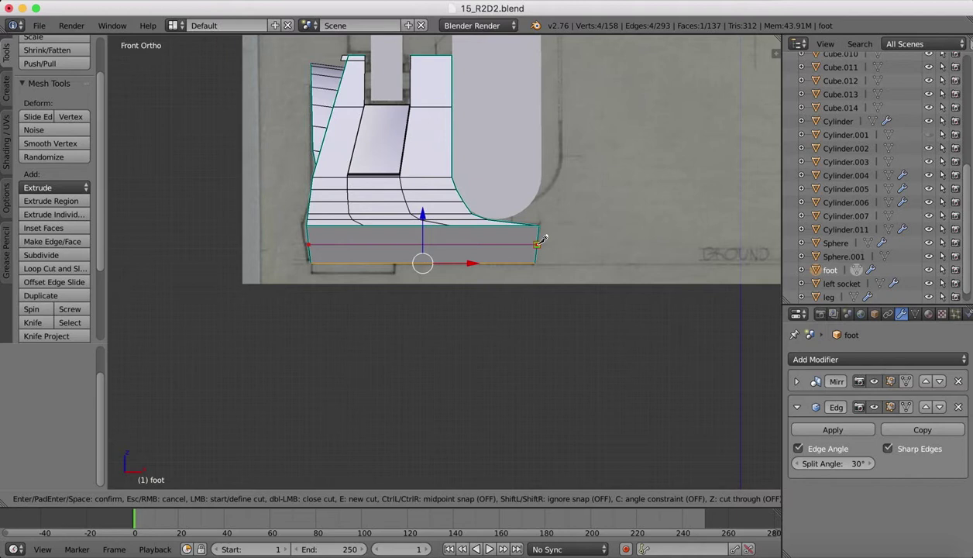
key(Return)
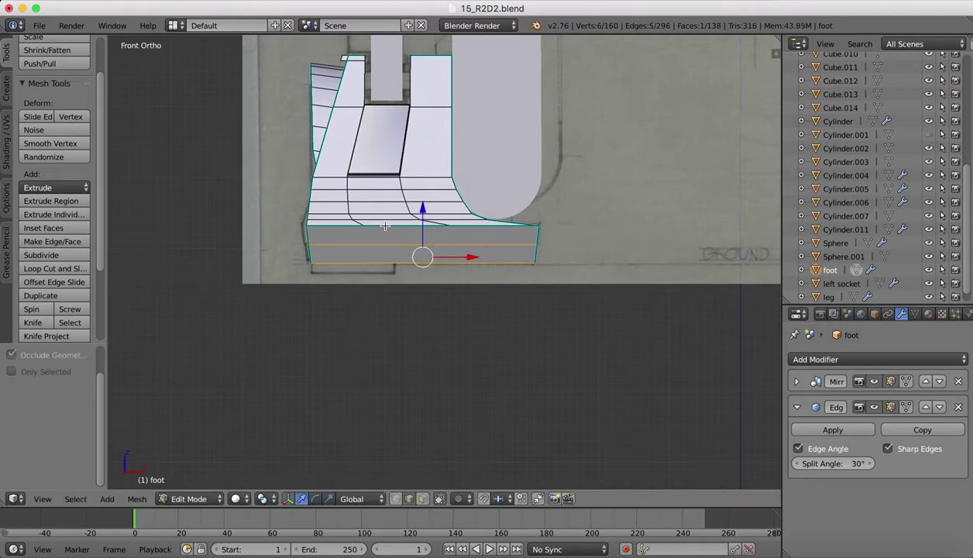
- Knife a second horizontal cut across the lower half of the band's front face, snapped to the midpoints of its side edges
click(32, 322)
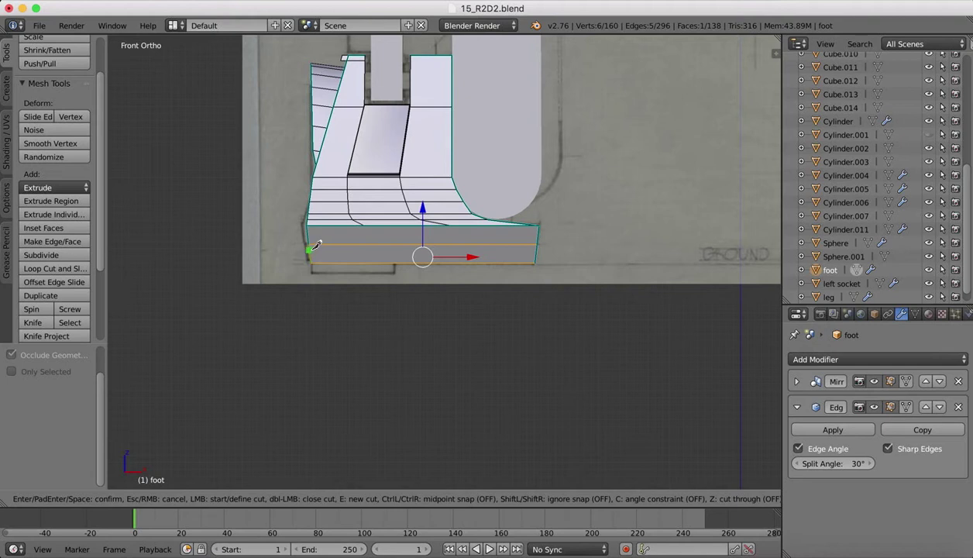
key(ctrl)
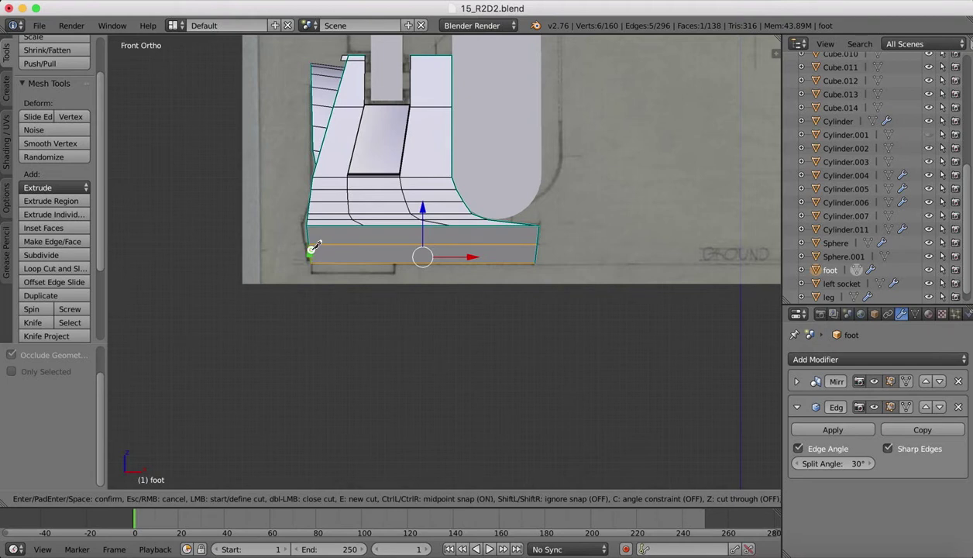
click(311, 251)
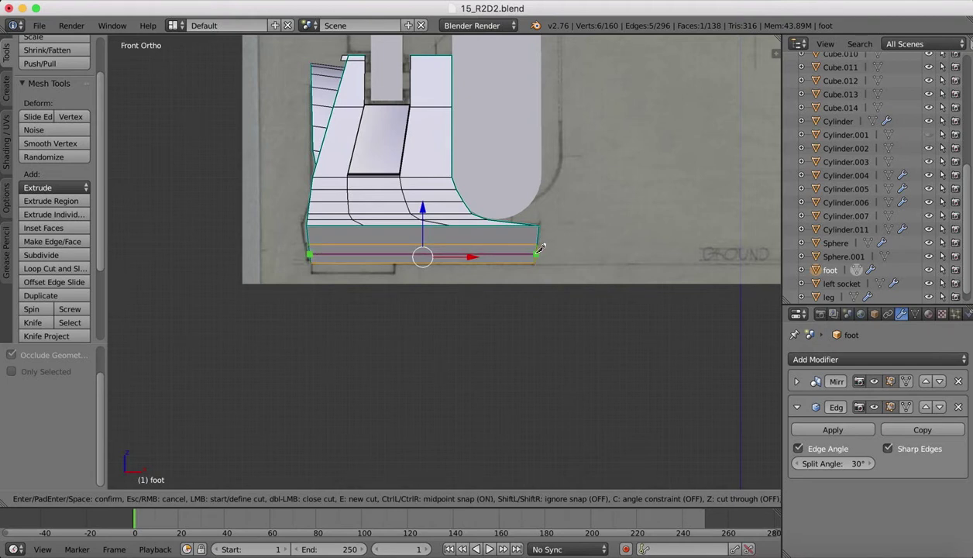
click(539, 250)
key(Return)
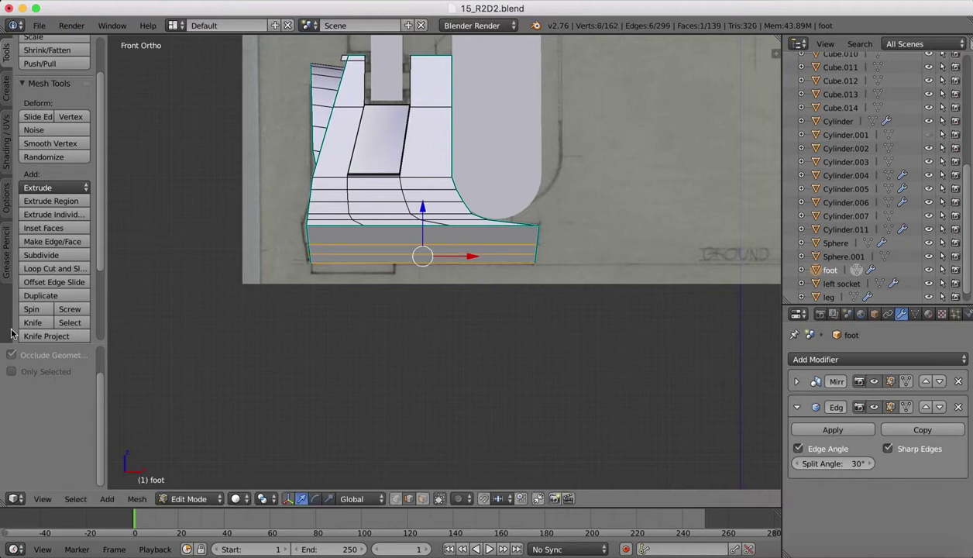
- Knife a horizontal cut across the upper half of the base band's front face, between its two side edges
click(33, 322)
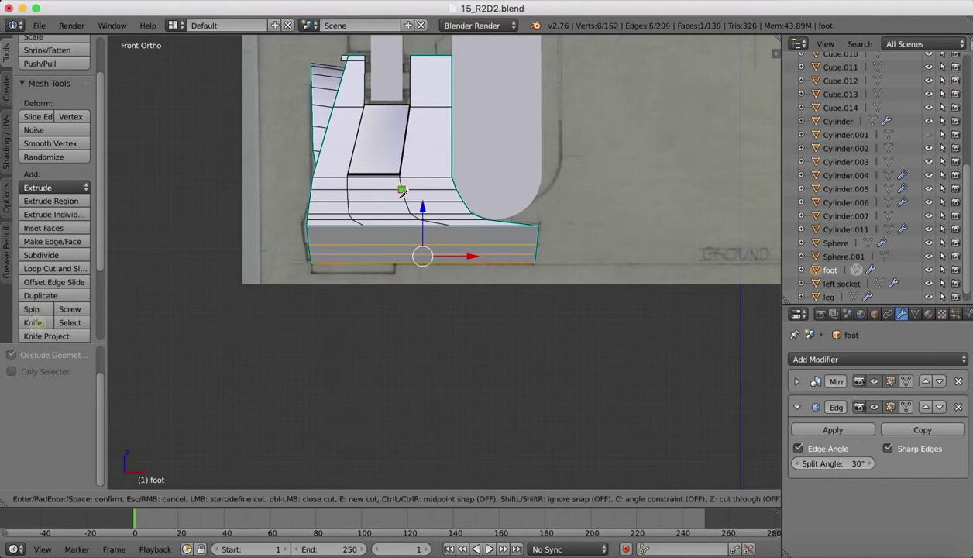
click(309, 235)
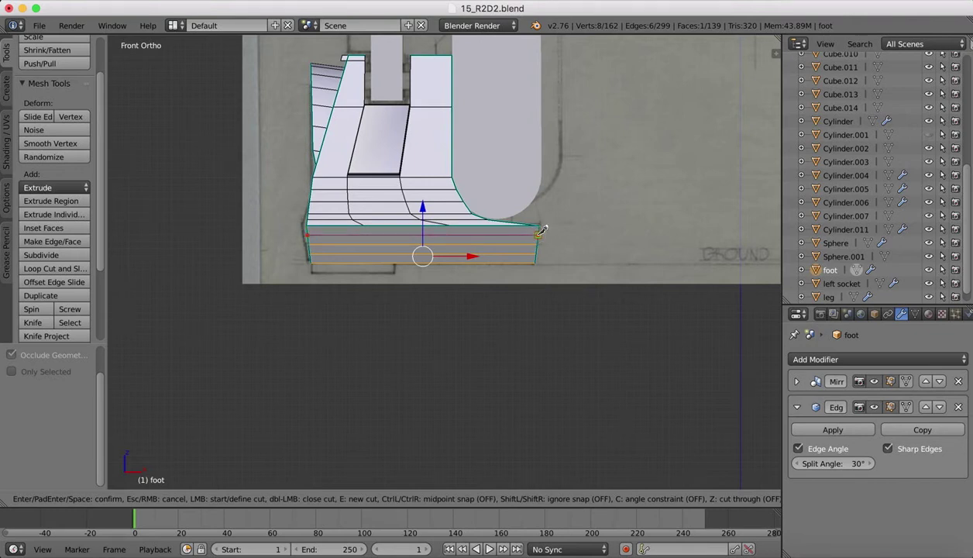
click(540, 229)
key(Return)
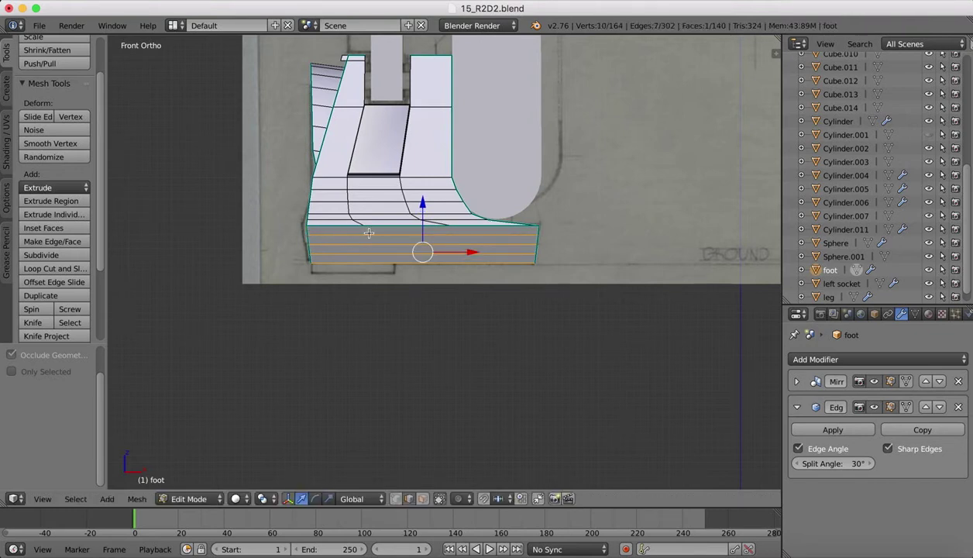
click(34, 322)
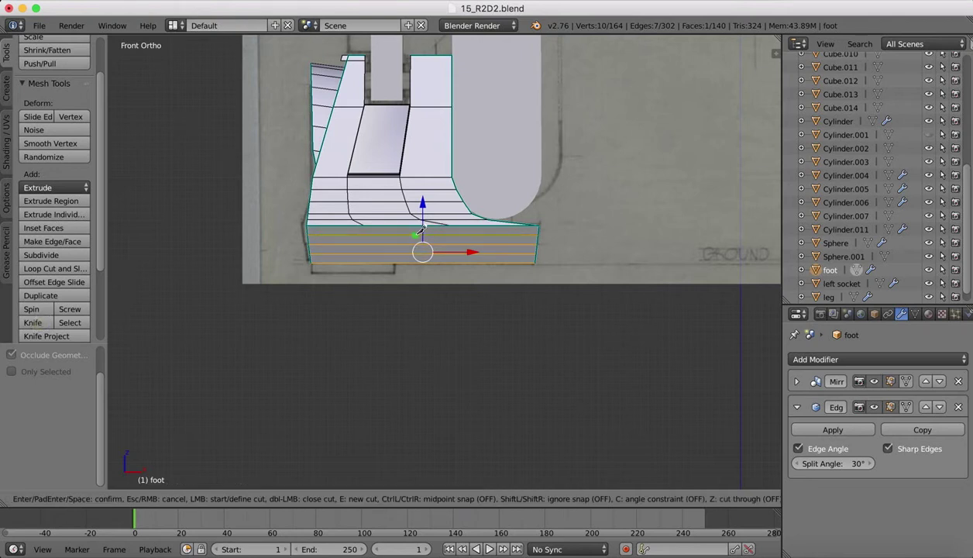
key(ctrl)
key(Escape)
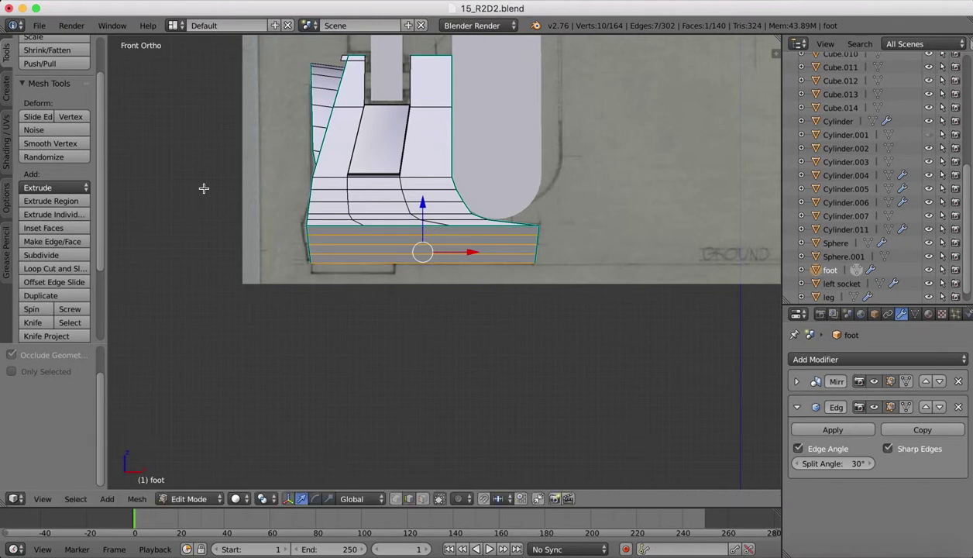
- Delete the two middle strip faces from the front of the foot's base band
click(422, 498)
right_click(338, 241)
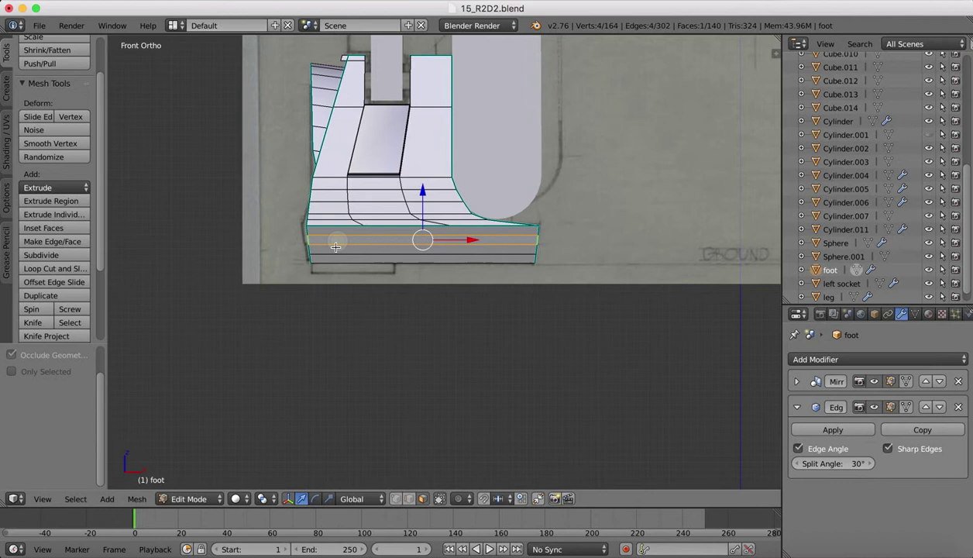
shift+right_click(334, 247)
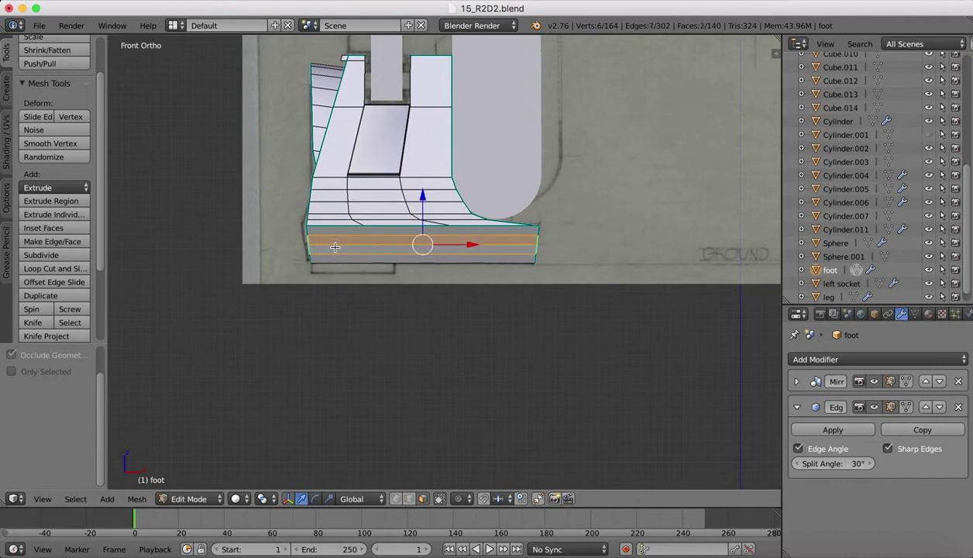
key(x)
click(324, 247)
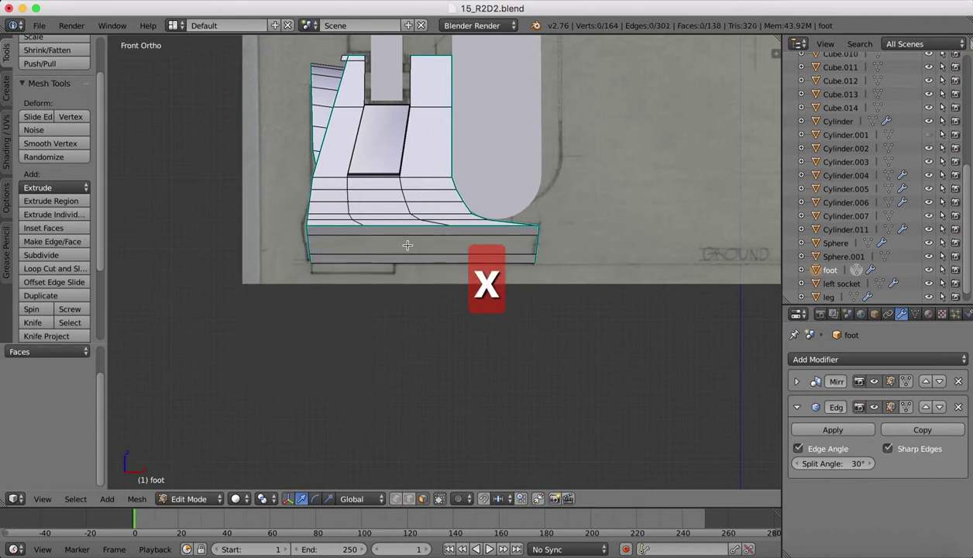
- Merge the leftover middle vertex on the opening's right side into the vertex above it, using At Last
right_click(311, 248)
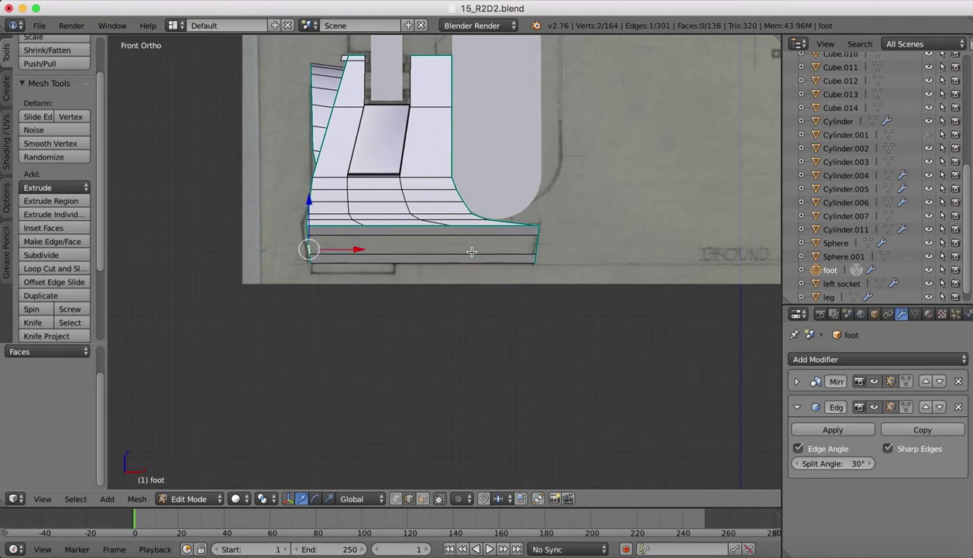
click(396, 498)
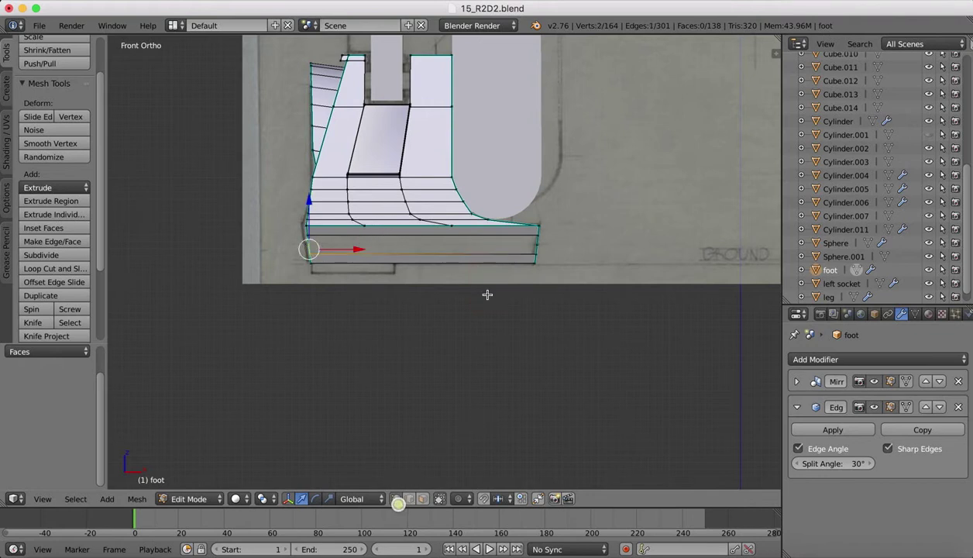
right_click(539, 245)
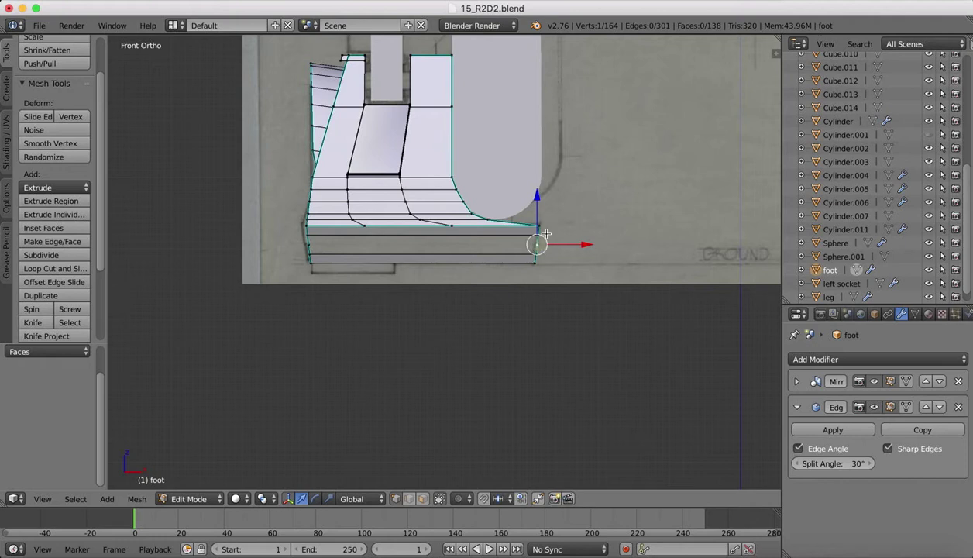
right_click(308, 246)
click(304, 243)
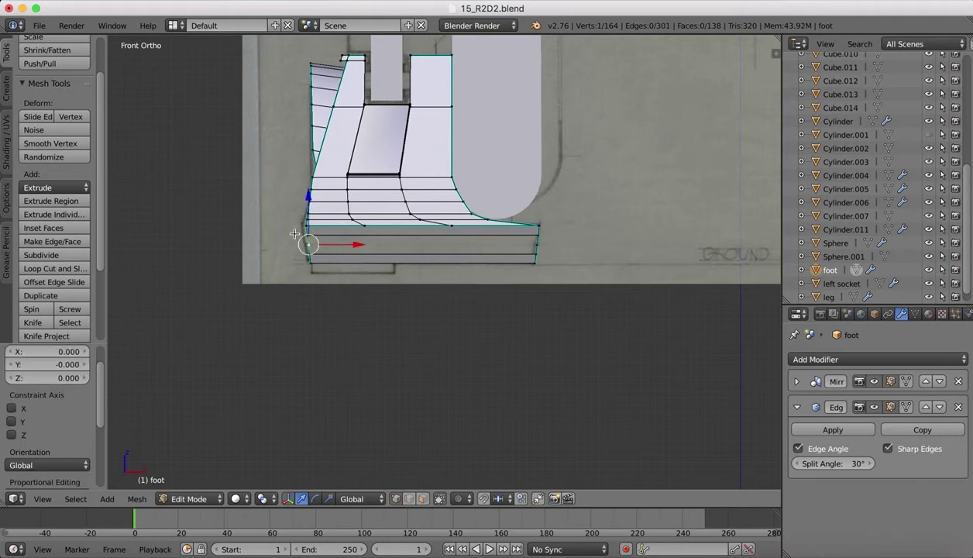
scroll(294, 234, up, 4)
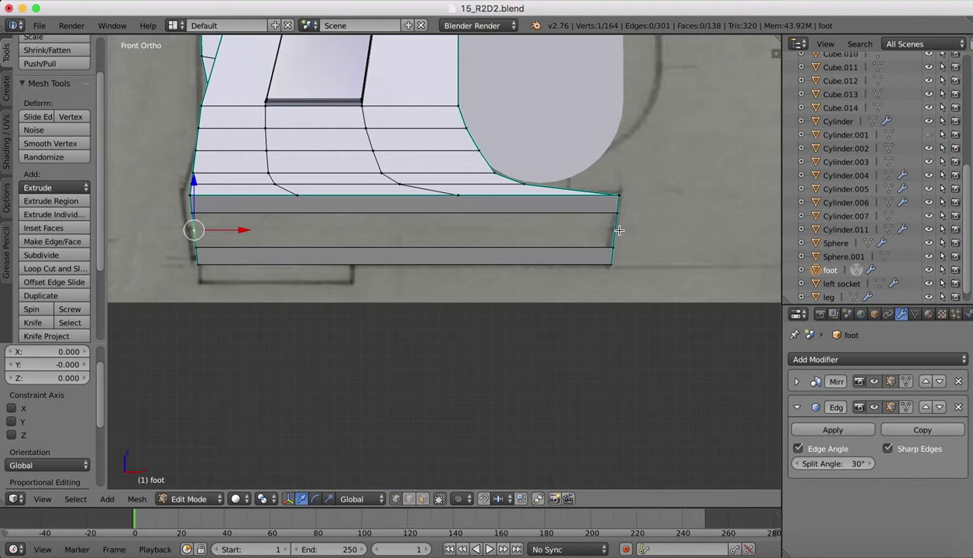
right_click(617, 230)
shift+right_click(617, 213)
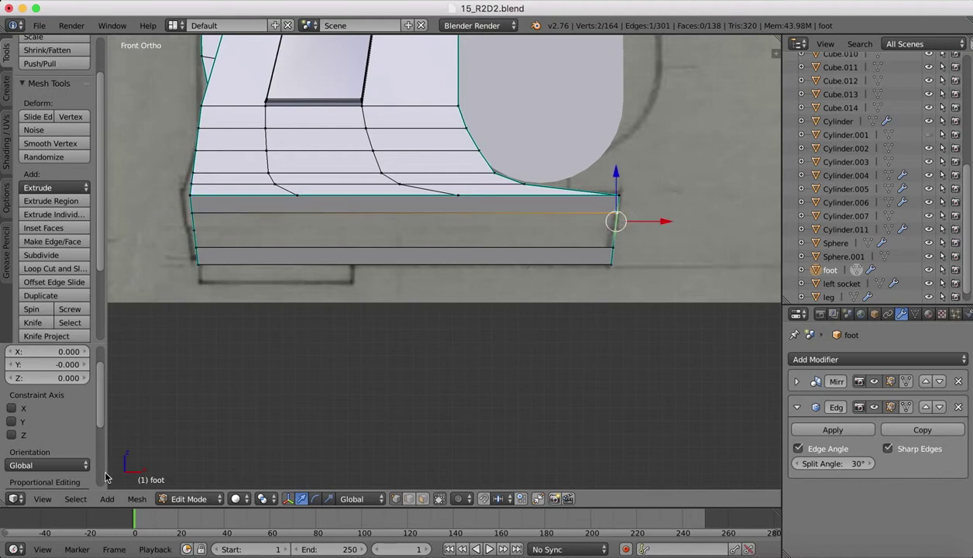
scroll(51, 318, down, 3)
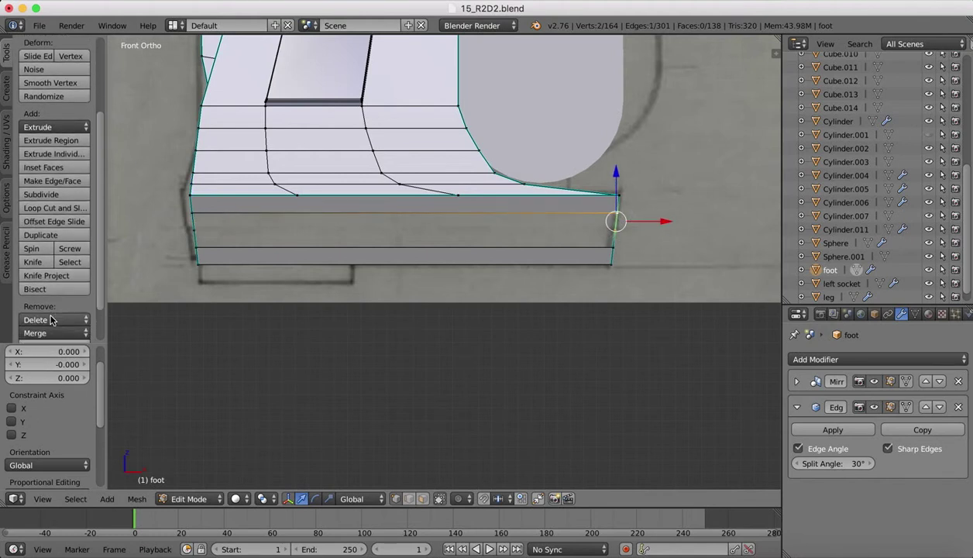
scroll(51, 320, down, 2)
click(45, 287)
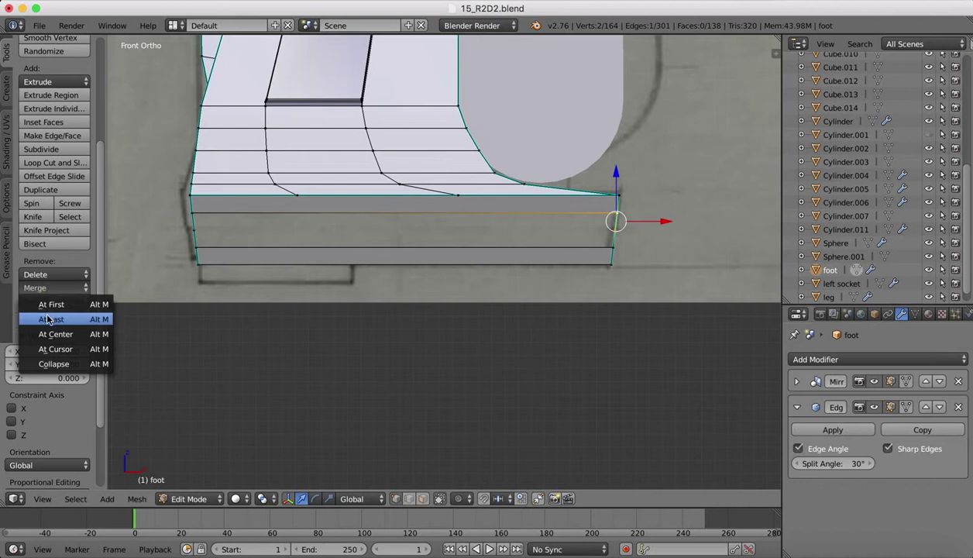
click(48, 319)
- Merge the leftover middle vertex on the opening's left side into the vertex above it, using At Last
right_click(198, 228)
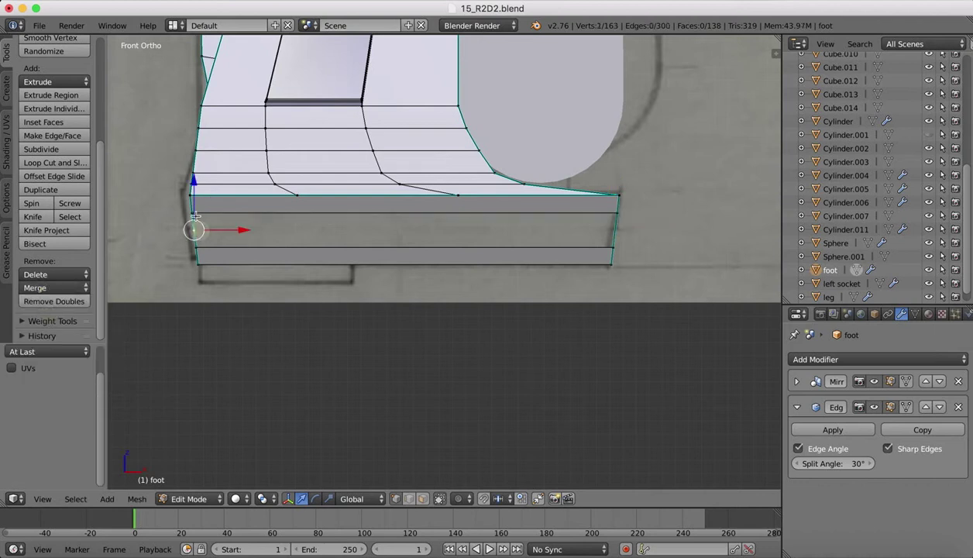
shift+right_click(194, 214)
click(46, 288)
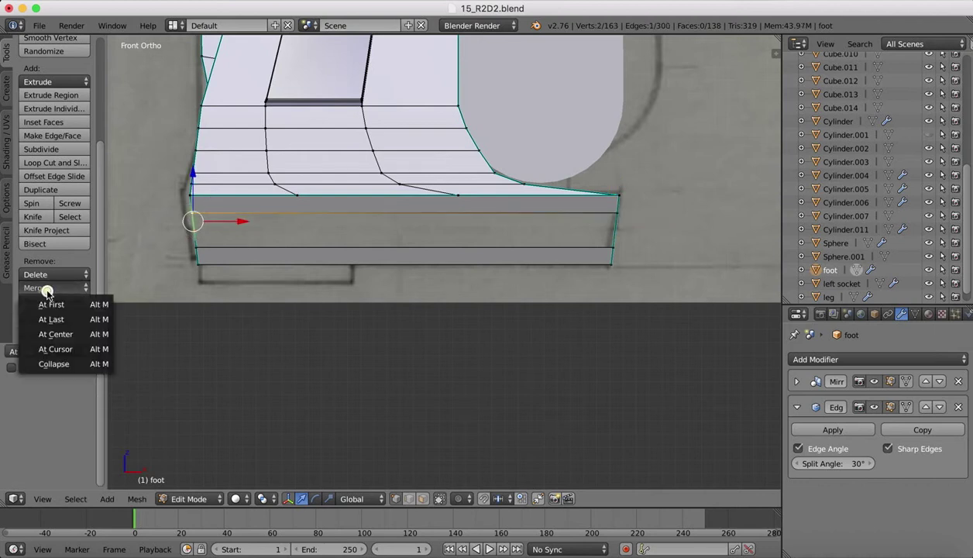
click(48, 318)
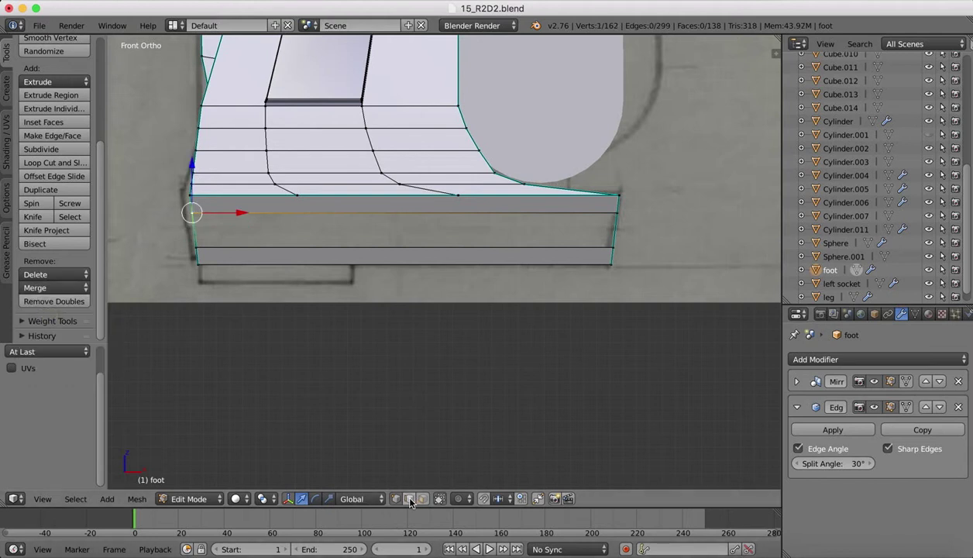
- Fill the opening in the base band's front with a single face spanning its four border edges
shift+right_click(203, 249)
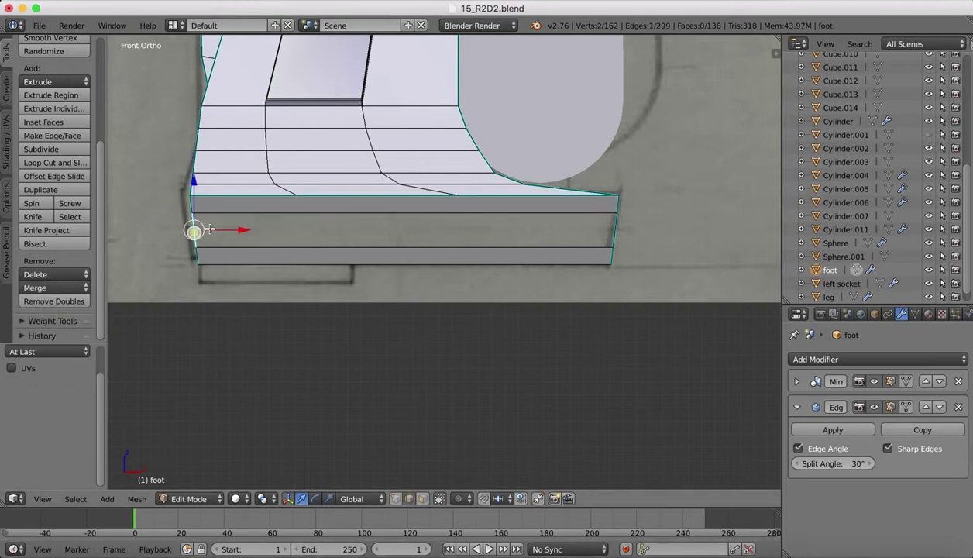
shift+right_click(261, 211)
shift+right_click(615, 232)
shift+right_click(538, 247)
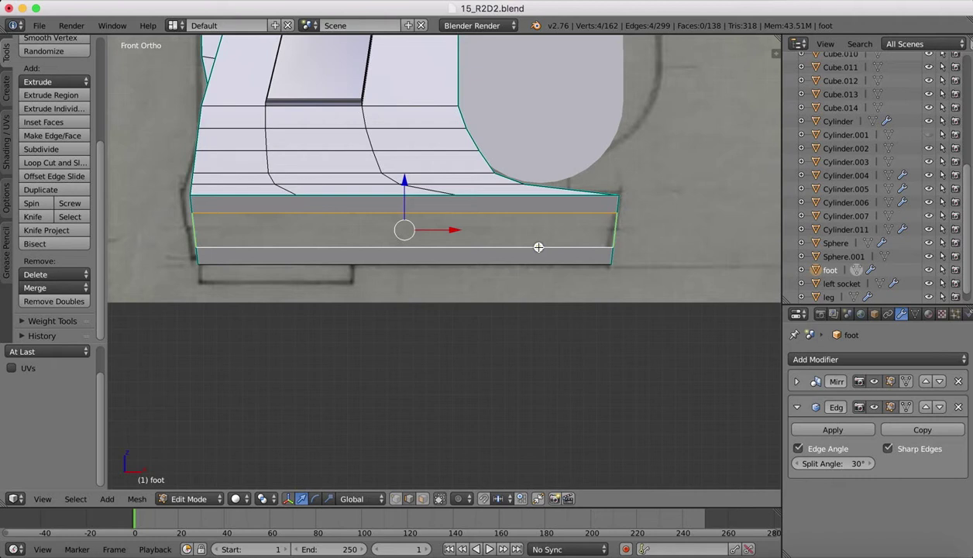
key(f)
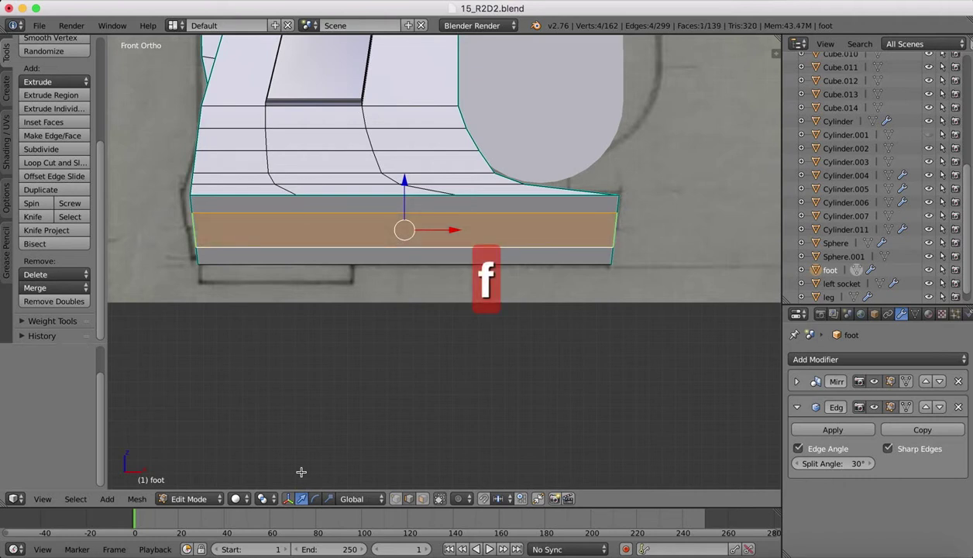
click(35, 217)
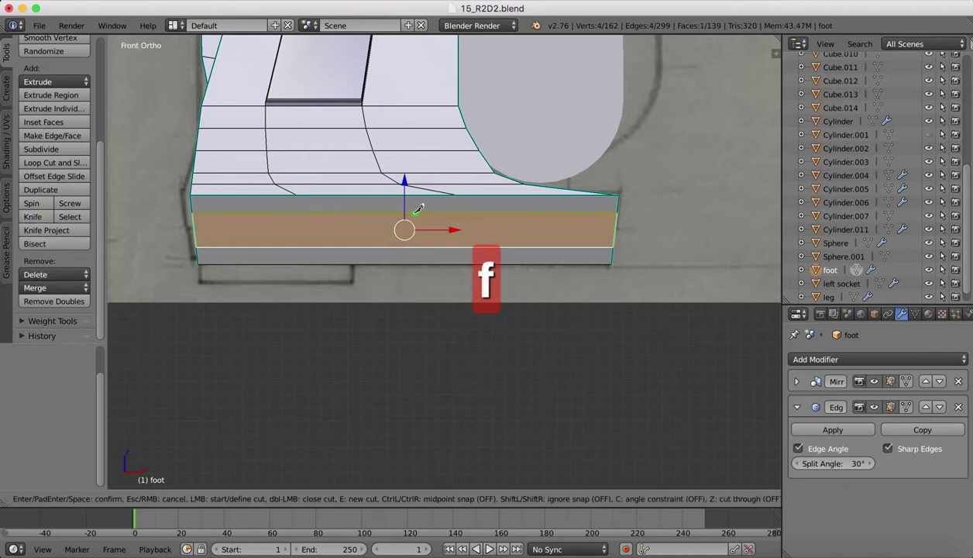
key(ctrl)
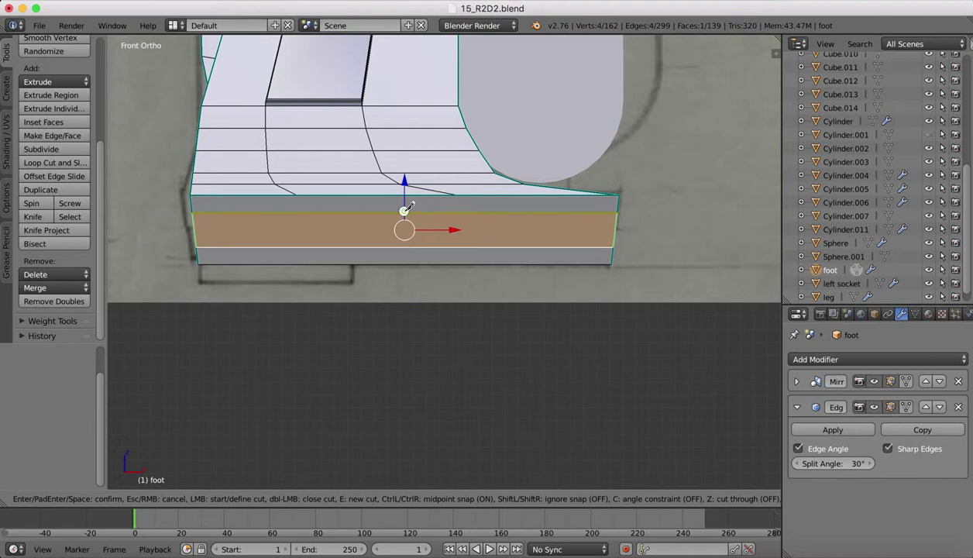
click(404, 210)
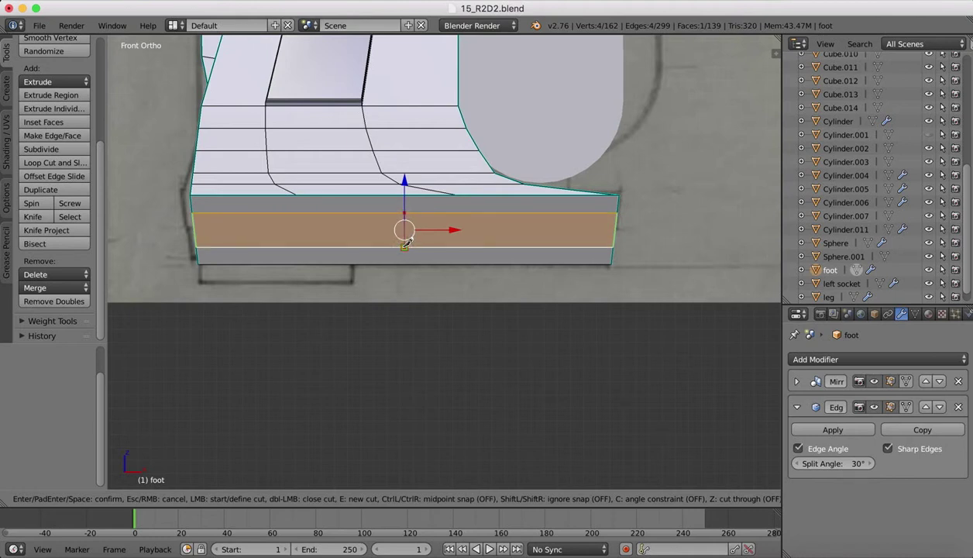
click(404, 247)
key(Escape)
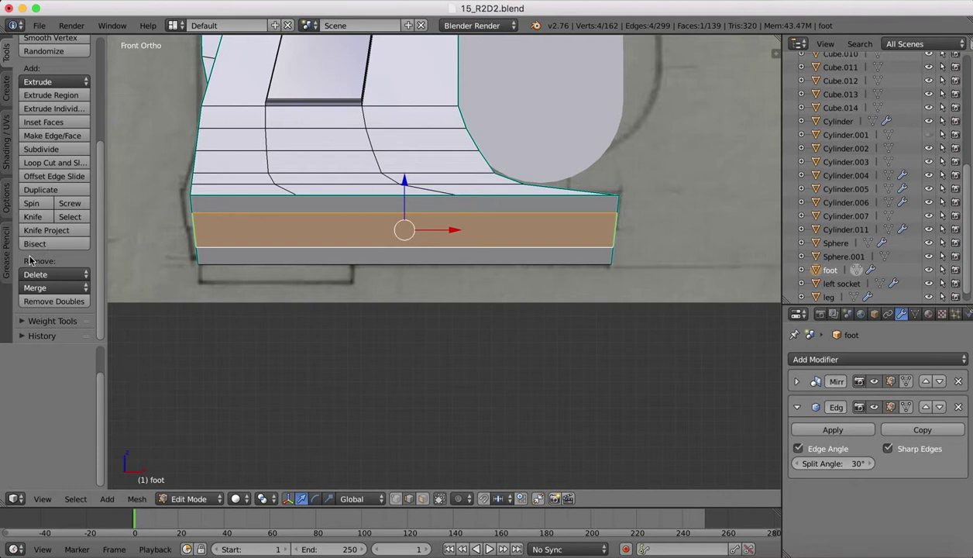
- Knife a vertical cut through the base band's central face, snapped to the midpoints of its upper and lower edges
click(34, 217)
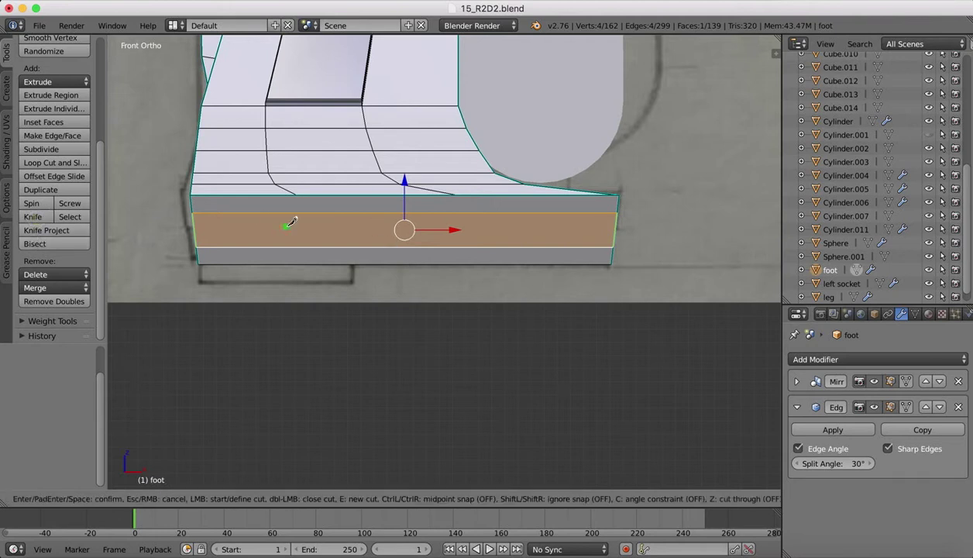
key(ctrl)
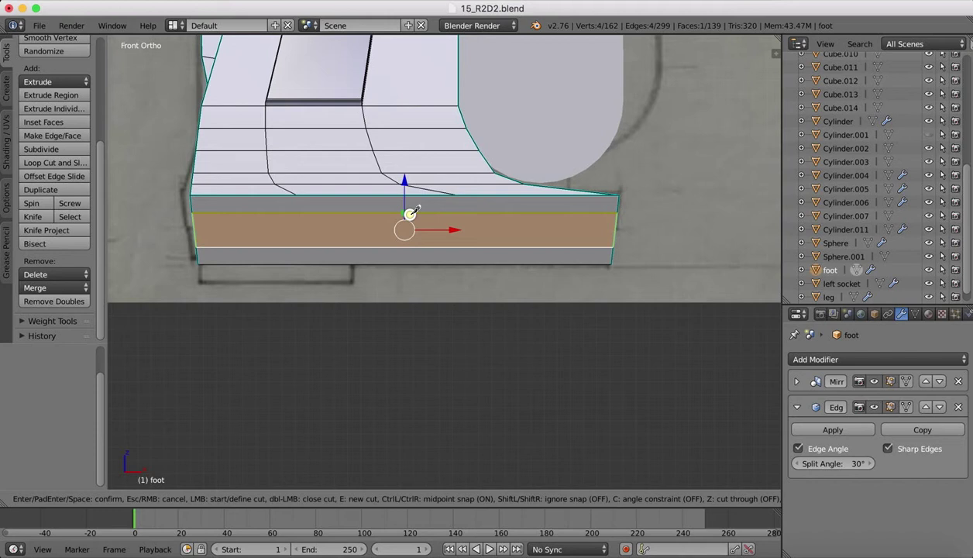
click(409, 212)
click(403, 246)
key(Return)
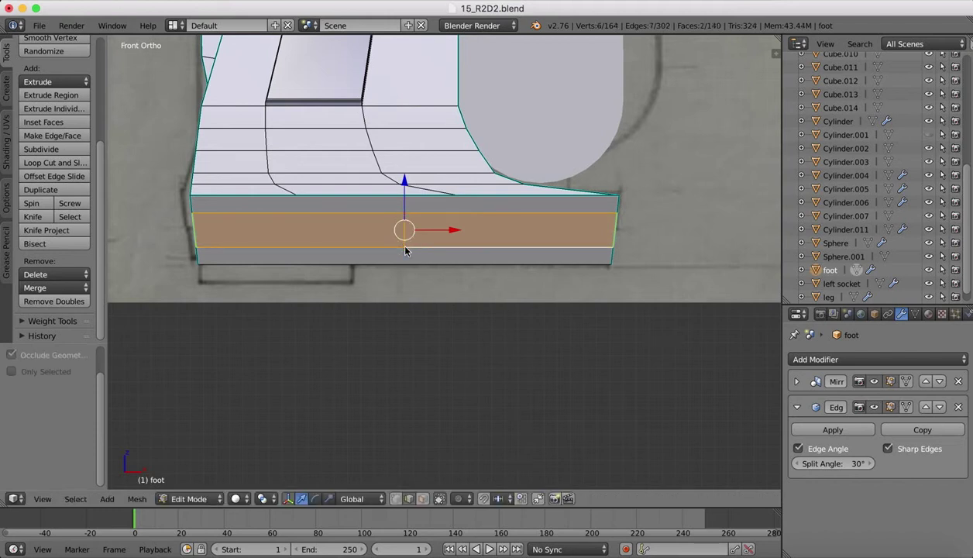
- Move the vertical cut edge -1.471 along X, close to the left end of the band's central face
click(409, 498)
click(404, 230)
key(g)
key(x)
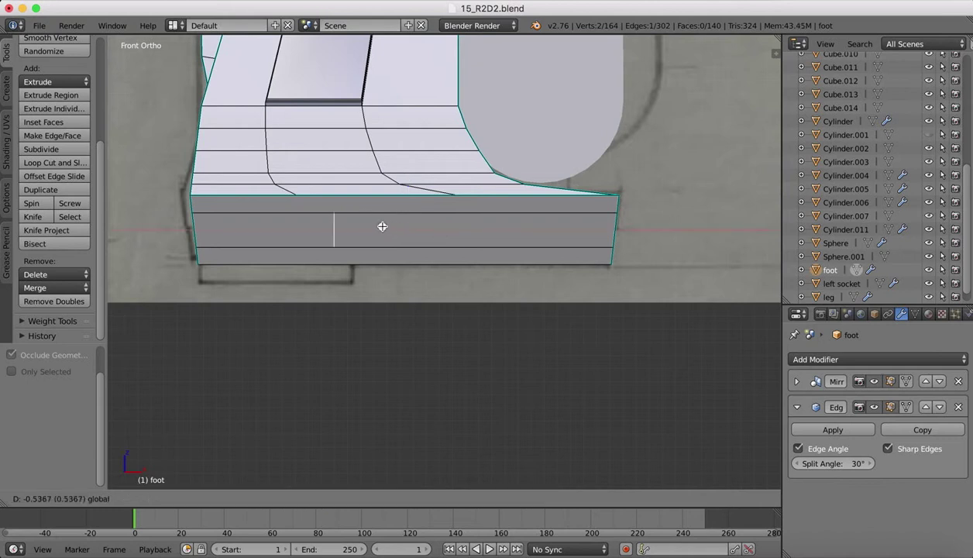
click(259, 214)
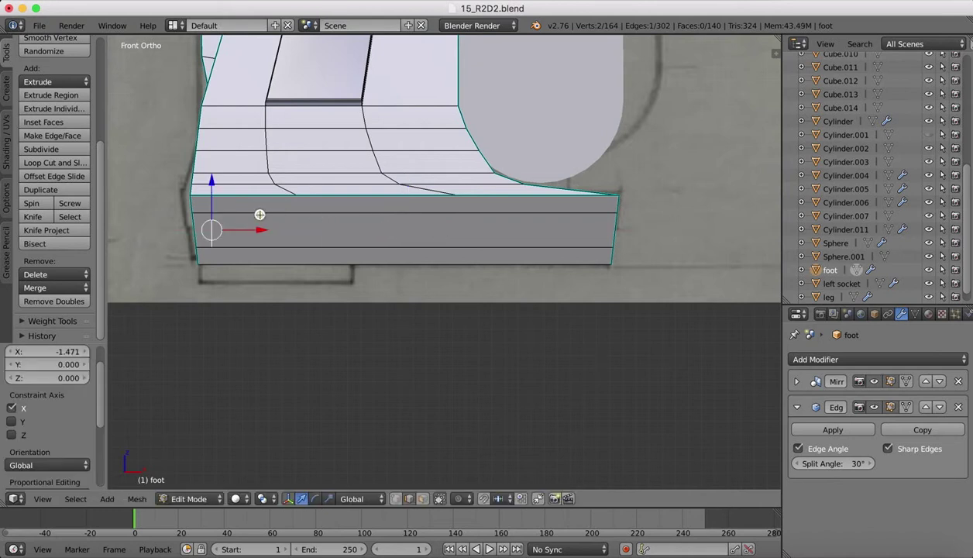
- Knife a second vertical cut near the middle of the band's central face and select only the new edge
click(33, 217)
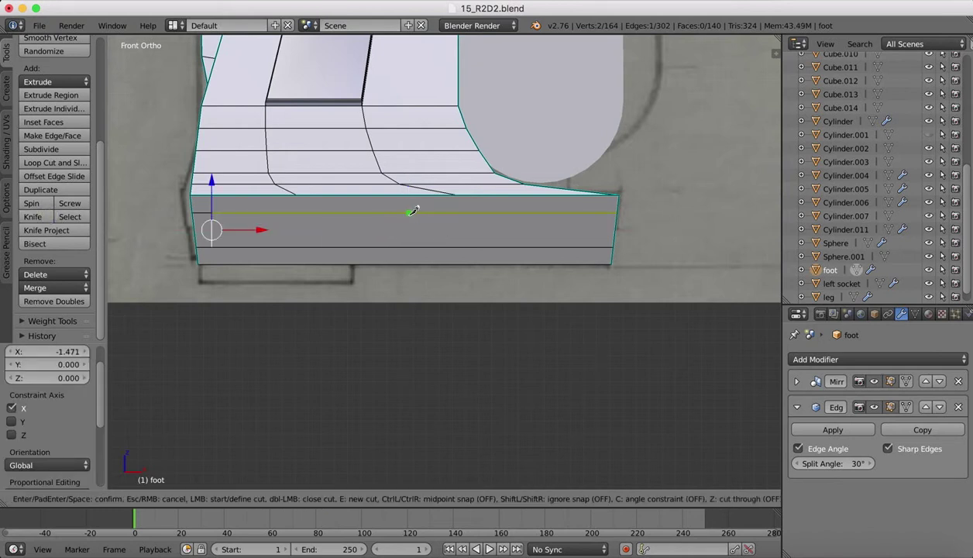
click(413, 211)
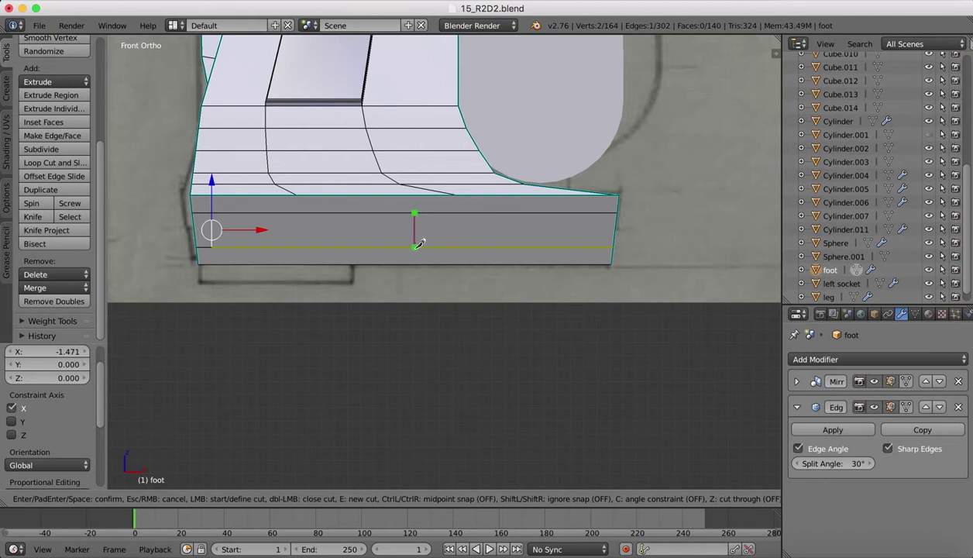
click(415, 246)
key(Return)
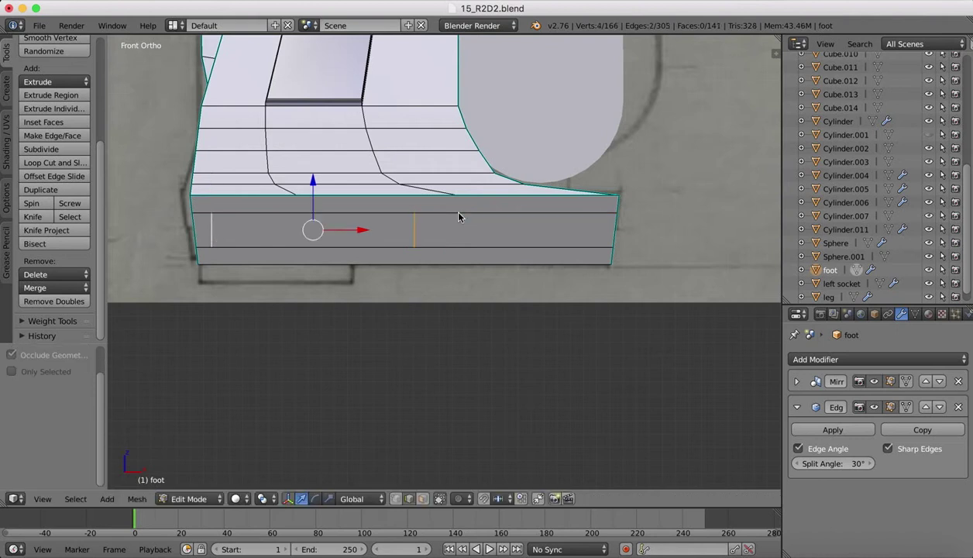
right_click(418, 230)
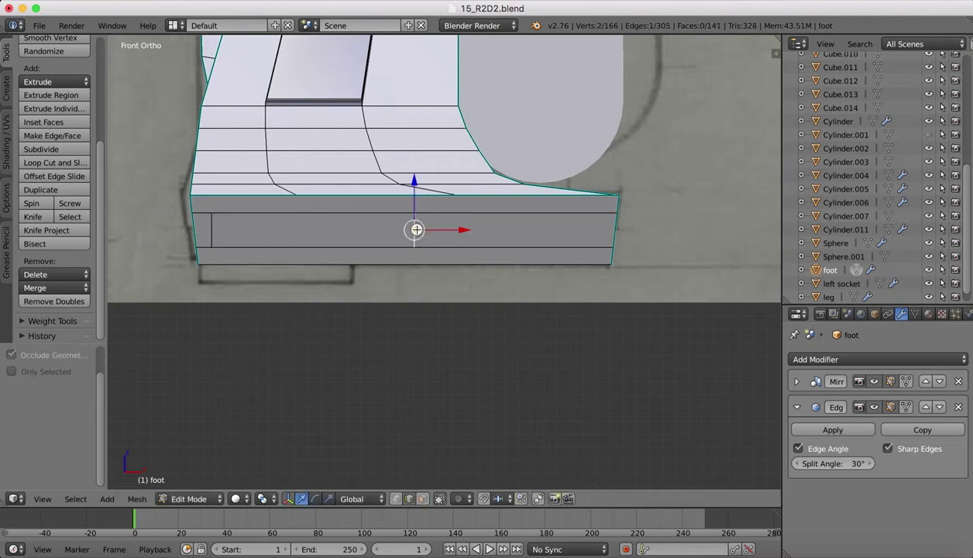
- Move the second vertical cut edge -0.919 along X, then check the foot panels in the R2-D2 reference image in Preview and return to Blender
drag(465, 231, 343, 229)
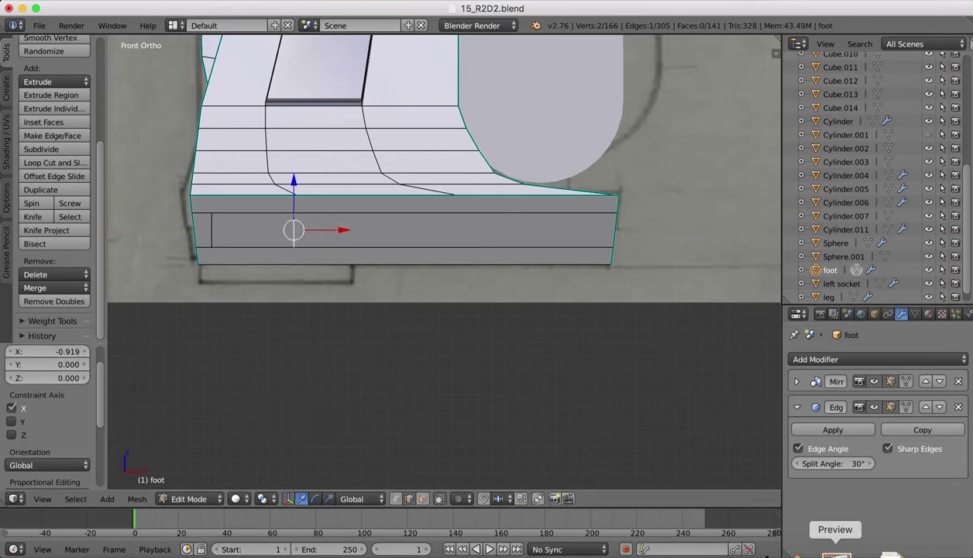
click(818, 542)
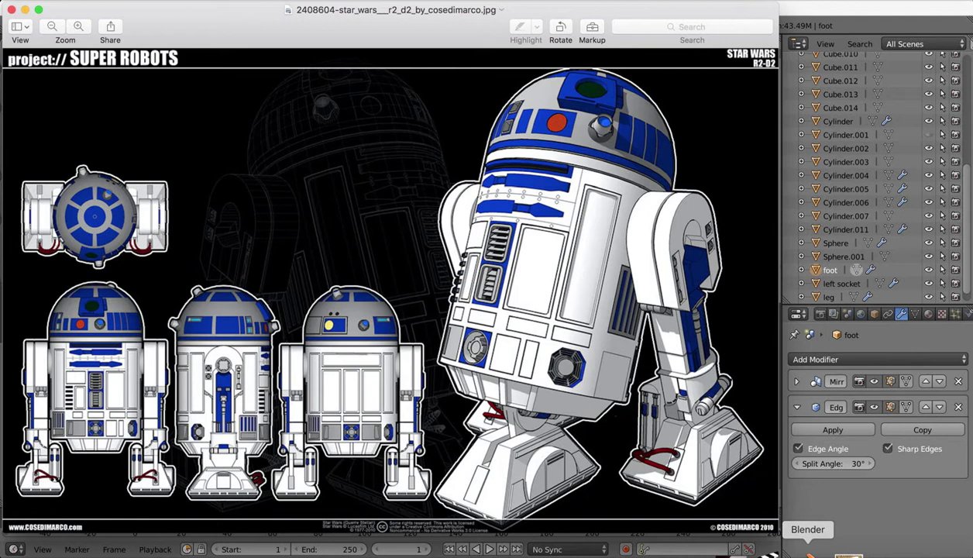
click(805, 544)
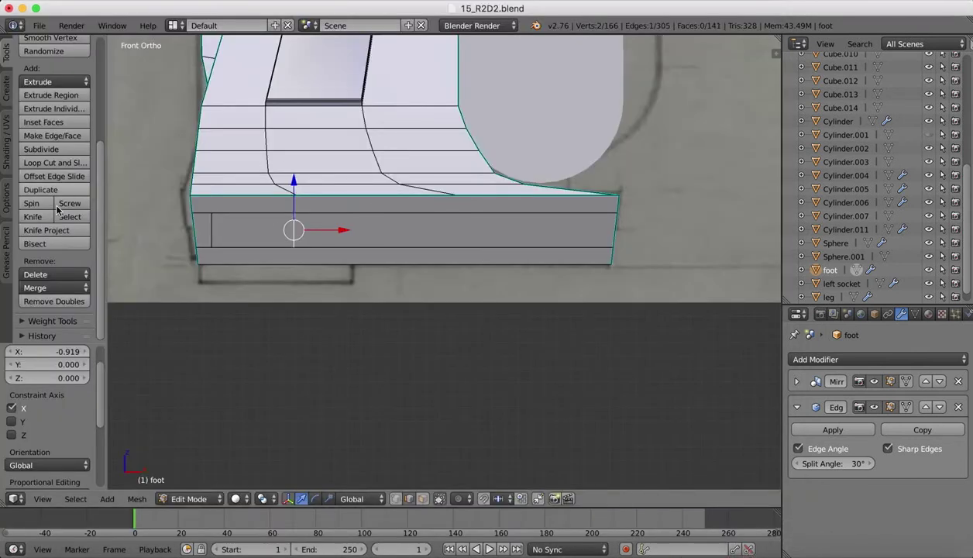
- Knife a third vertical cut across the band's central face and move it -0.279 along X, close beside the second cut
click(33, 216)
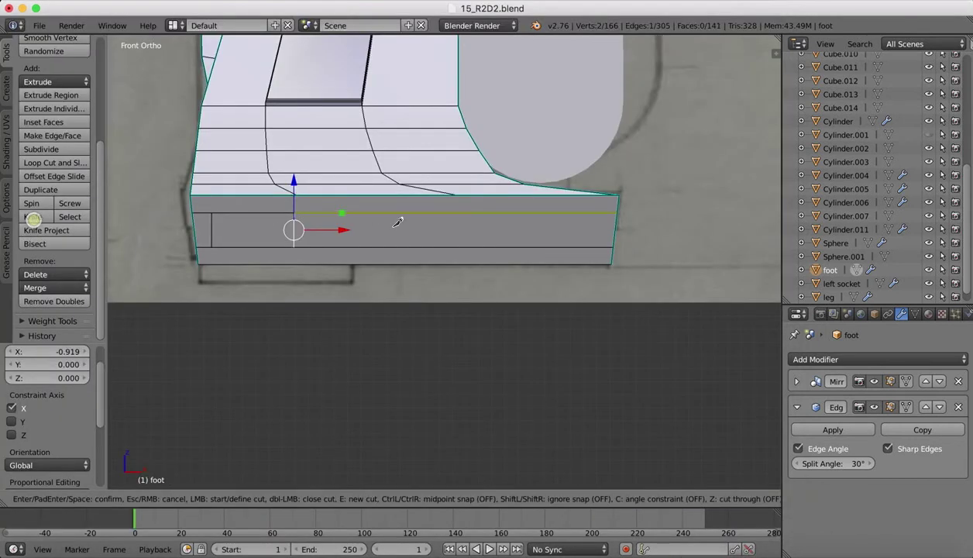
click(339, 210)
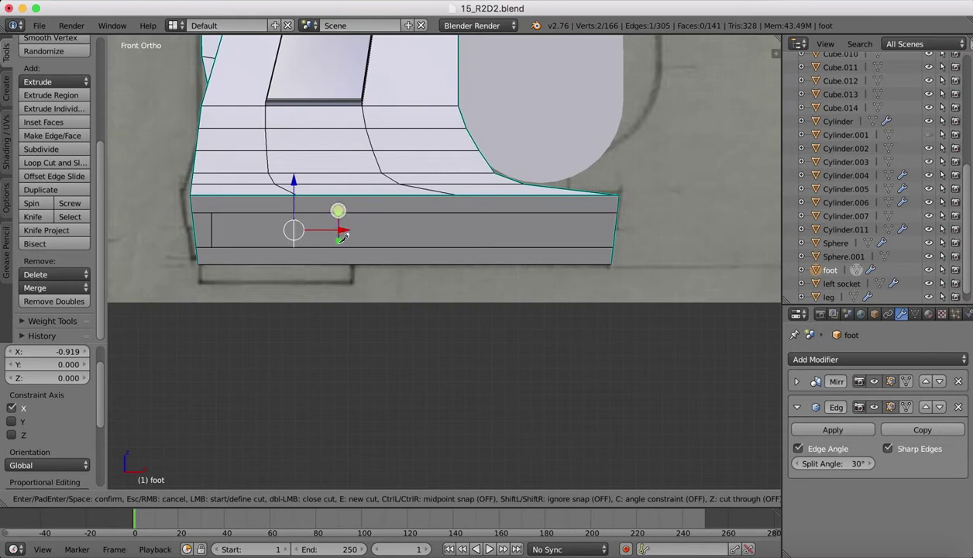
click(340, 246)
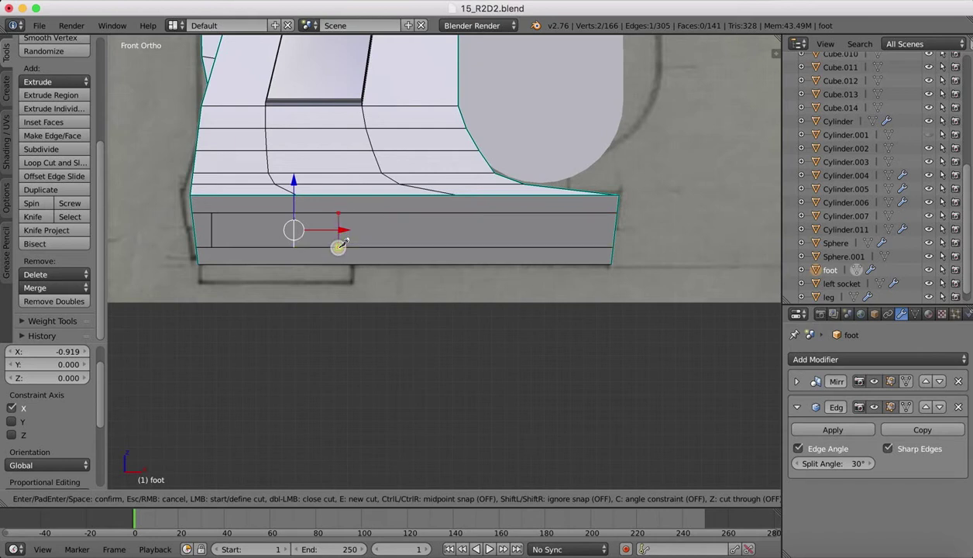
key(Return)
right_click(342, 230)
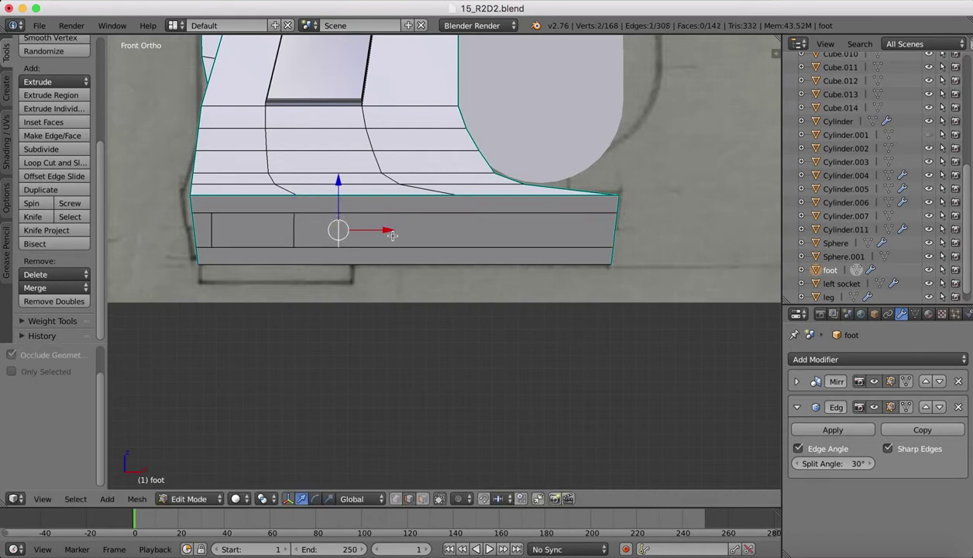
drag(388, 231, 352, 228)
- Knife a fourth vertical cut across the remaining wide face of the band and move the new edge 0.052 along X
click(33, 217)
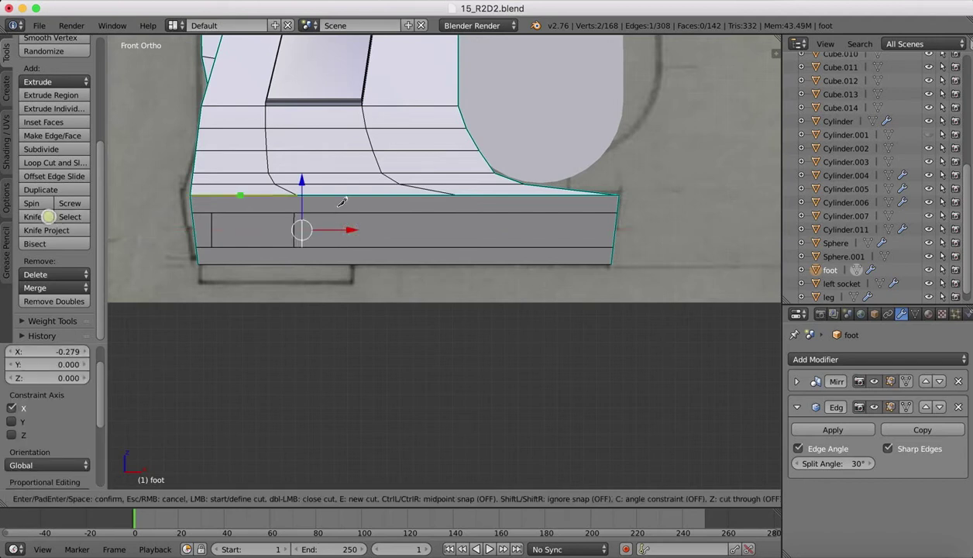
click(379, 212)
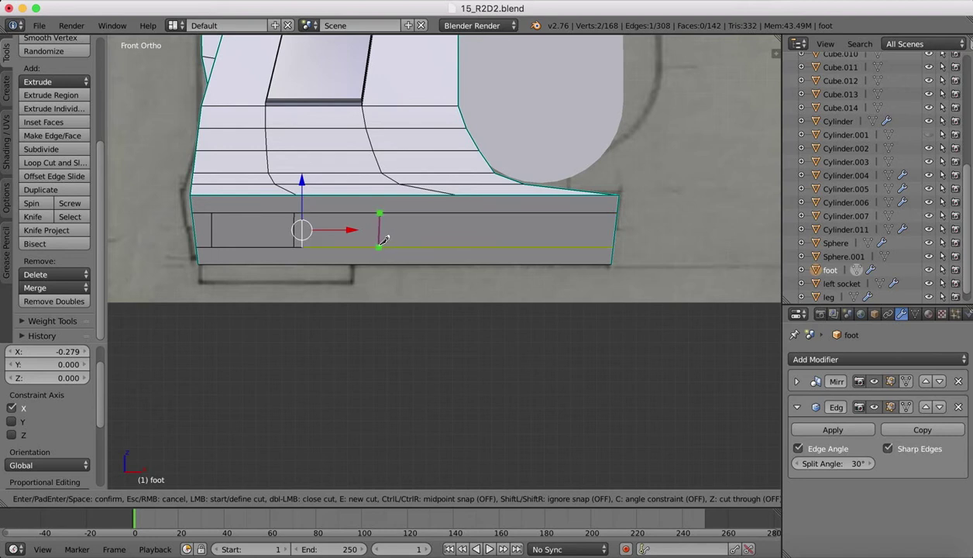
click(379, 246)
key(Return)
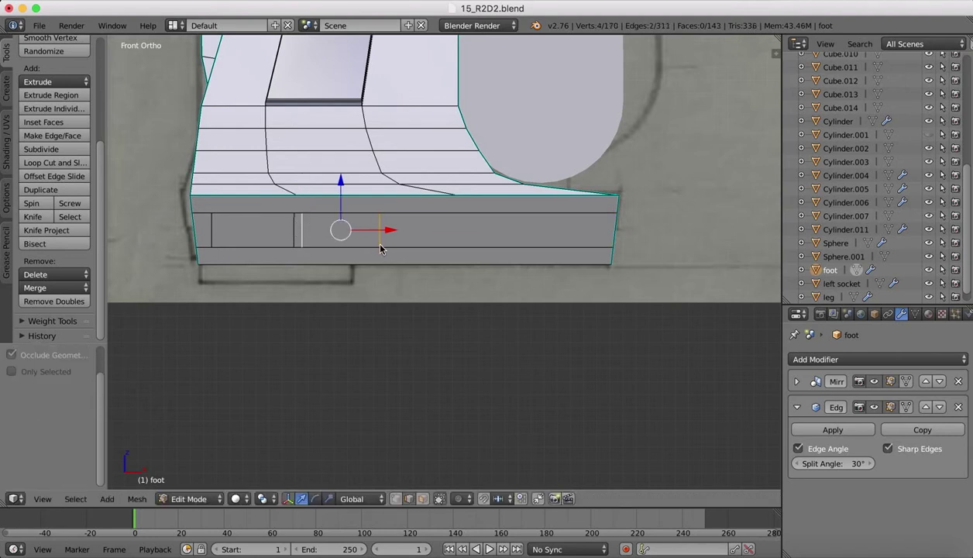
right_click(380, 228)
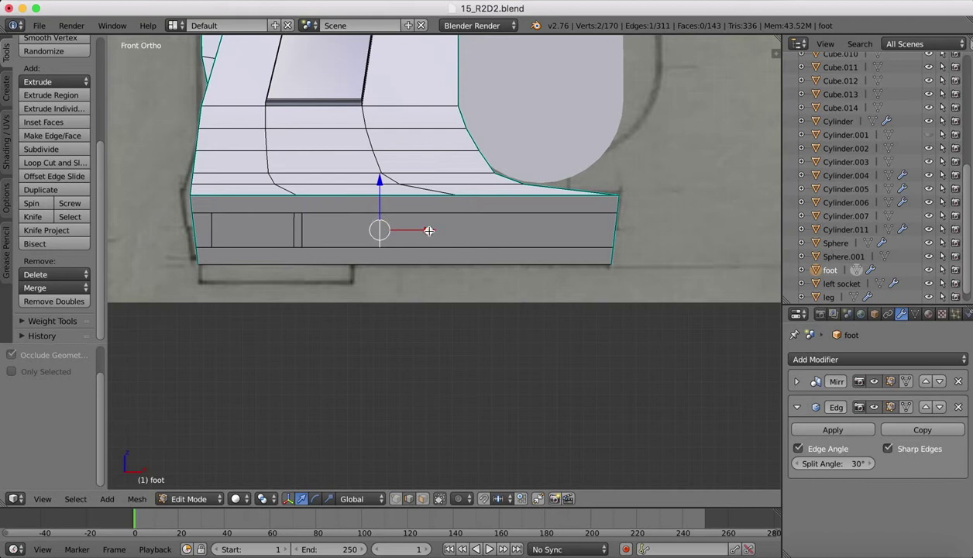
drag(429, 230, 435, 232)
- Knife a fifth vertical cut just right of the fourth and move only the new edge 0.010 along X
key(k)
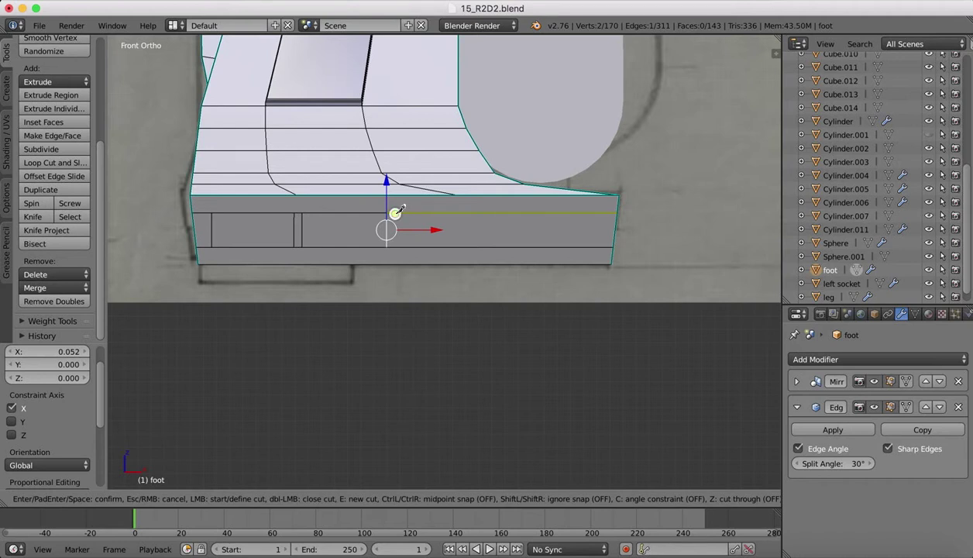
click(395, 212)
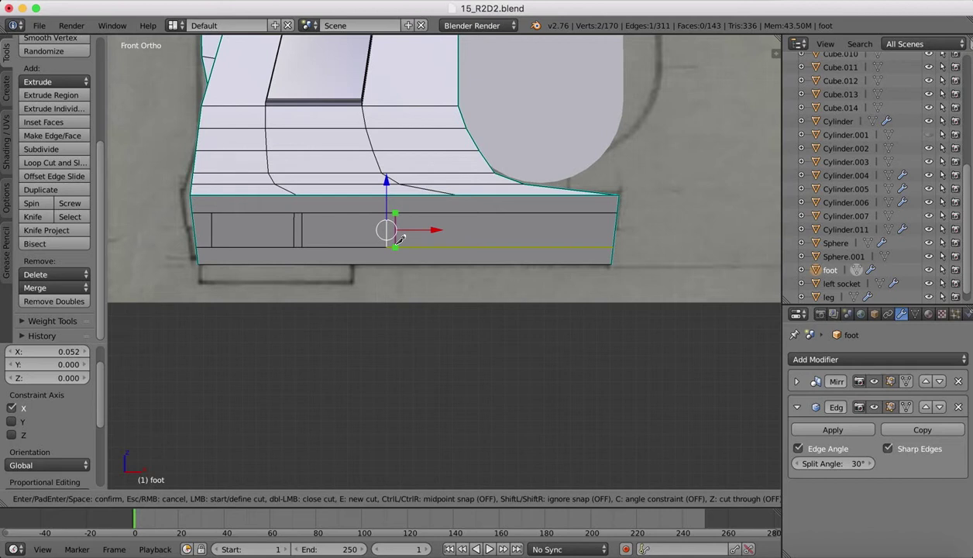
click(393, 246)
key(Return)
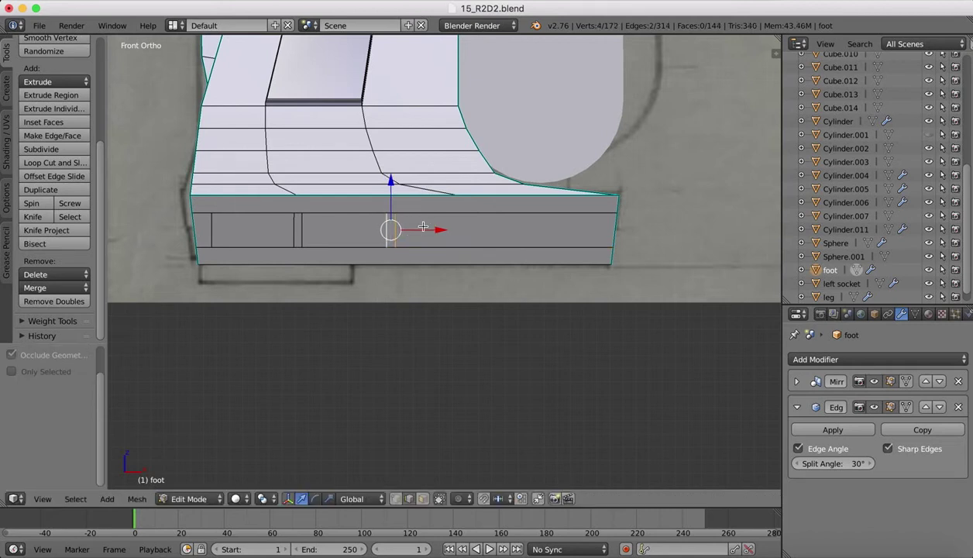
click(439, 231)
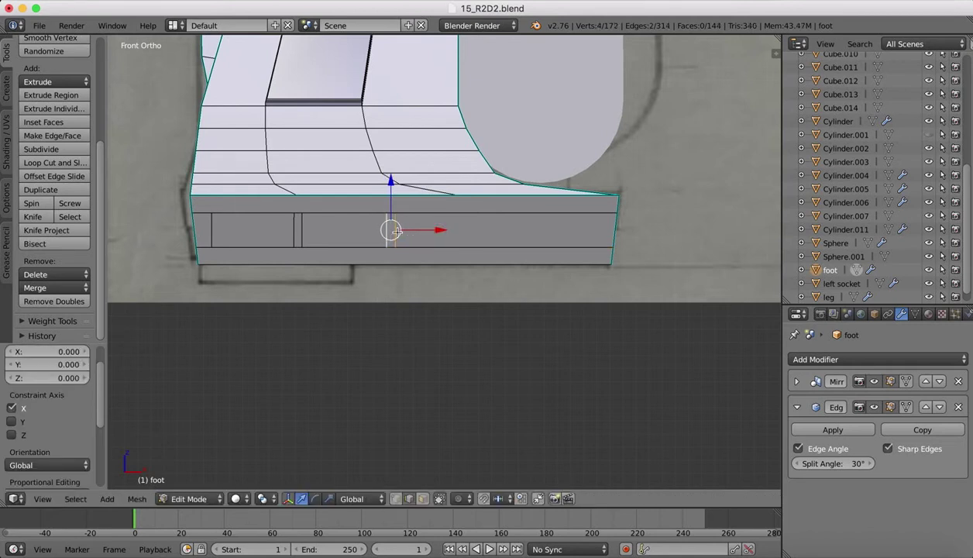
right_click(445, 224)
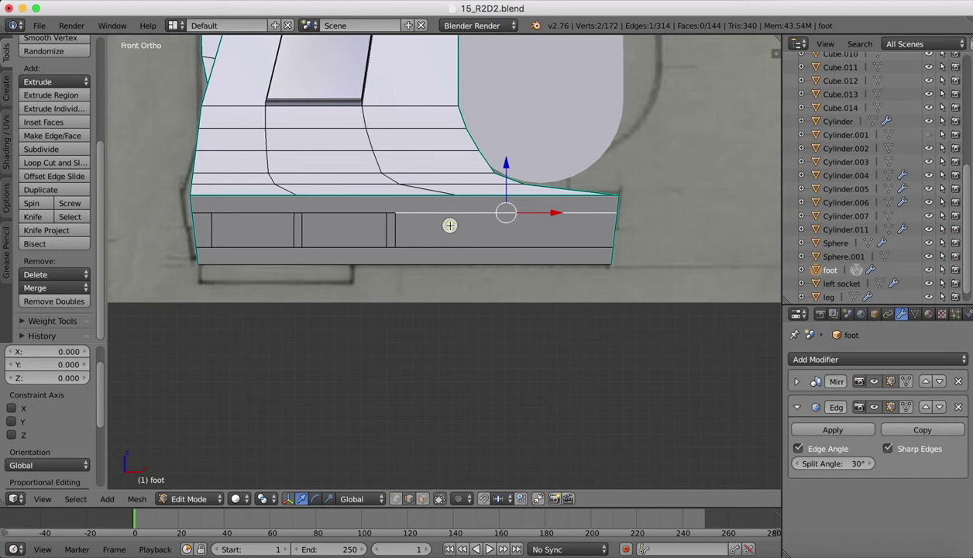
right_click(392, 226)
key(g)
key(x)
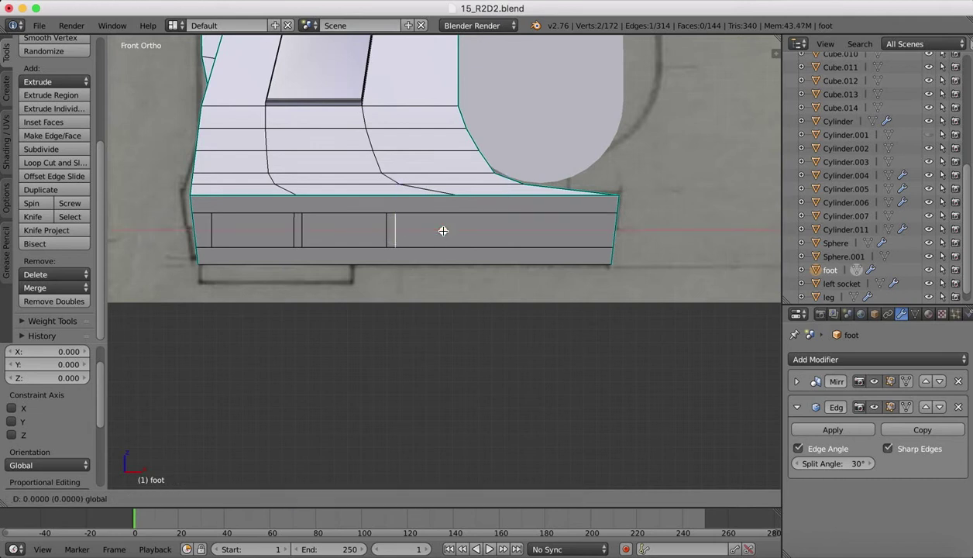
click(445, 229)
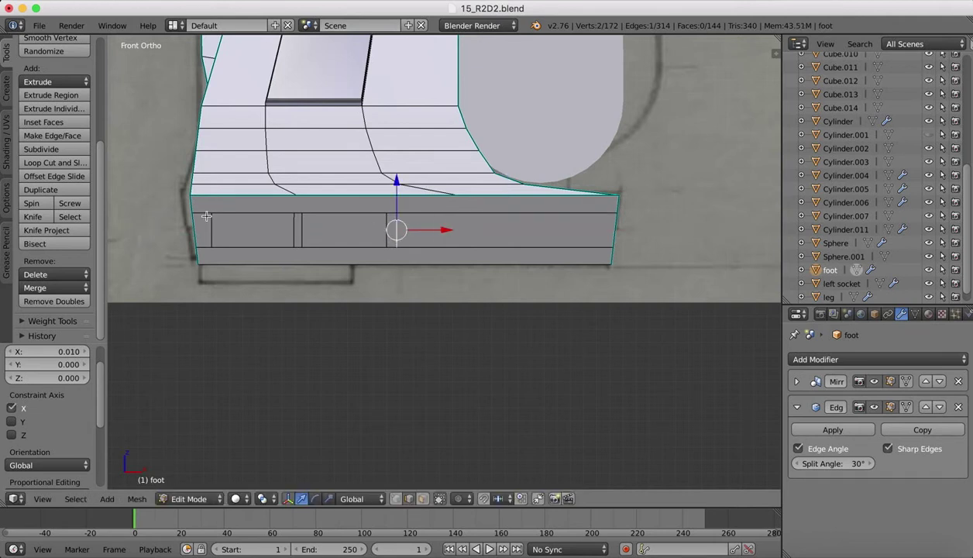
- Knife two closely spaced vertical cuts through the wide face right of the fifth cut to form a third divider
click(33, 217)
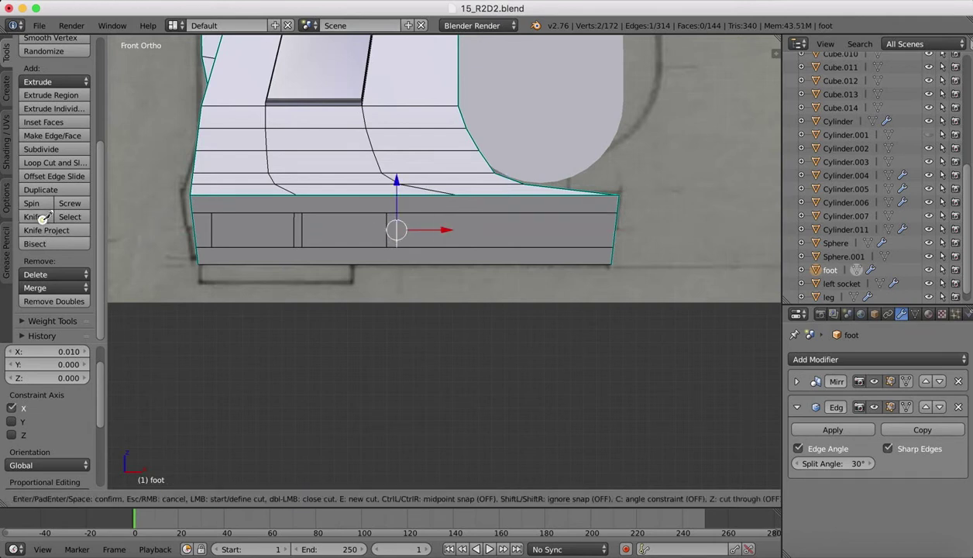
click(481, 212)
click(481, 246)
key(Return)
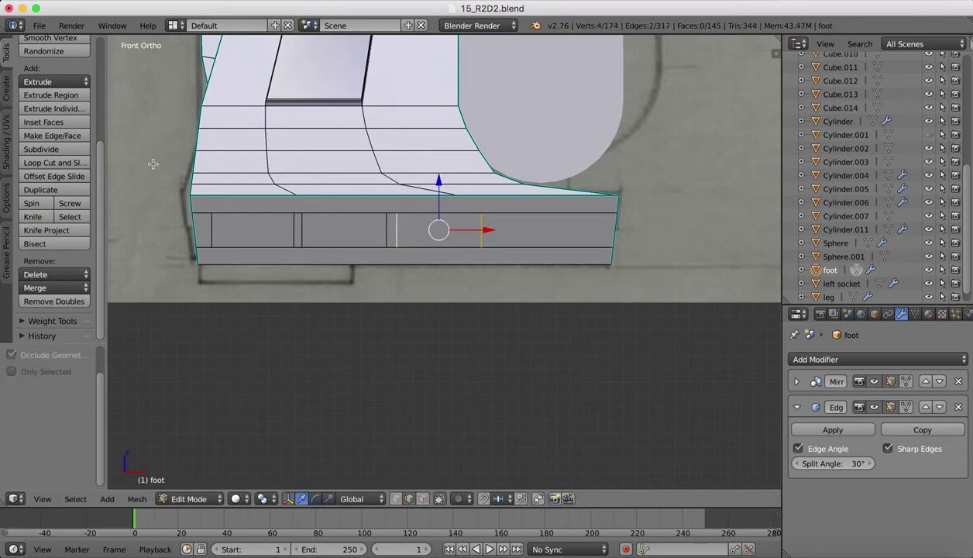
click(37, 228)
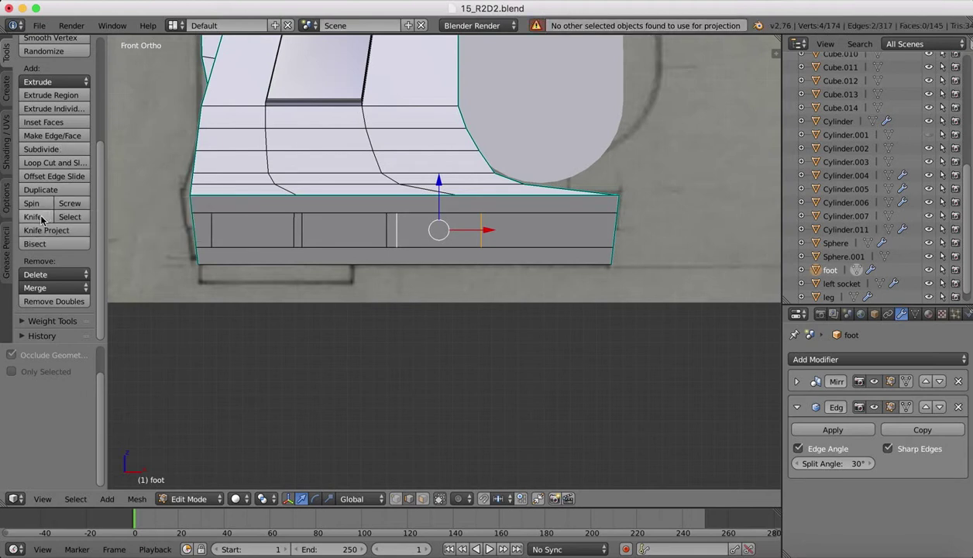
click(34, 217)
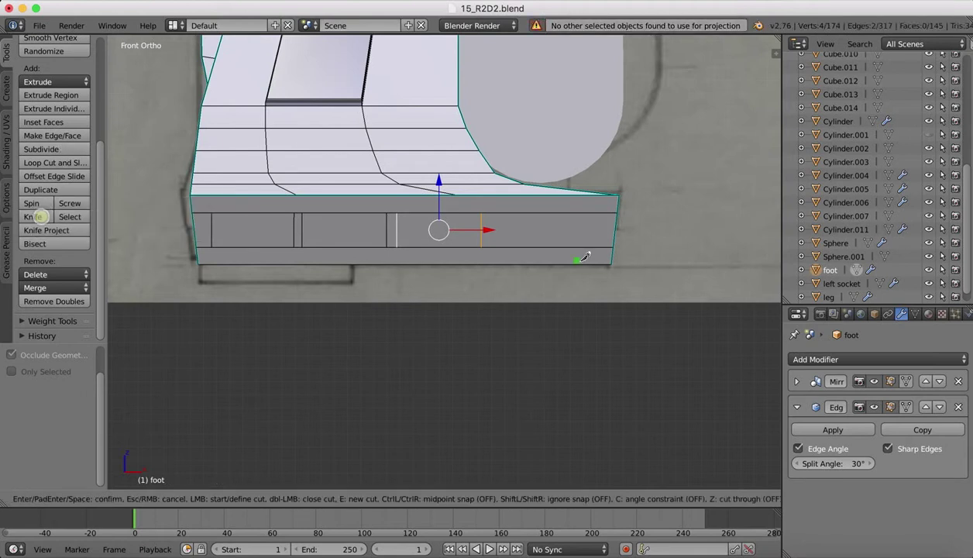
click(494, 211)
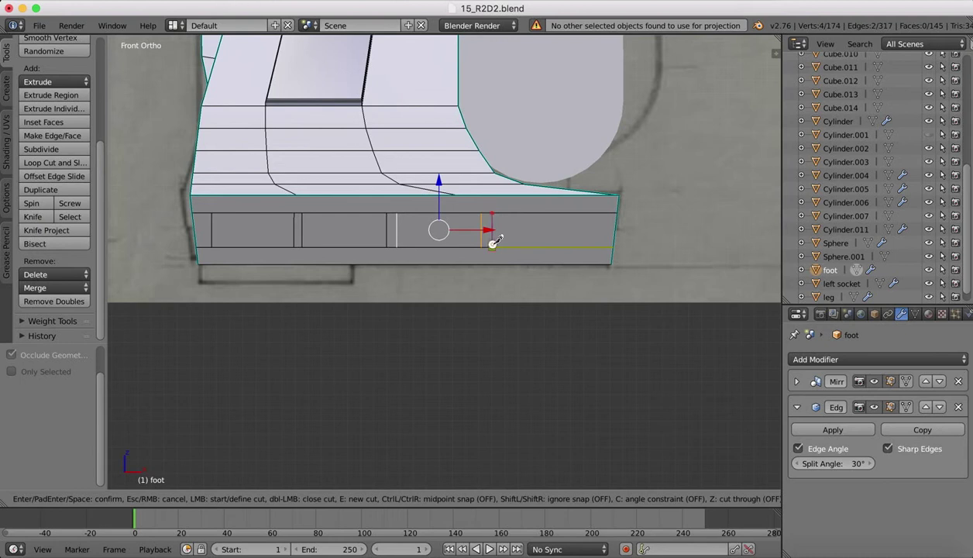
click(493, 246)
key(Return)
- Knife a final vertical cut near the right end of the band's central face
click(33, 217)
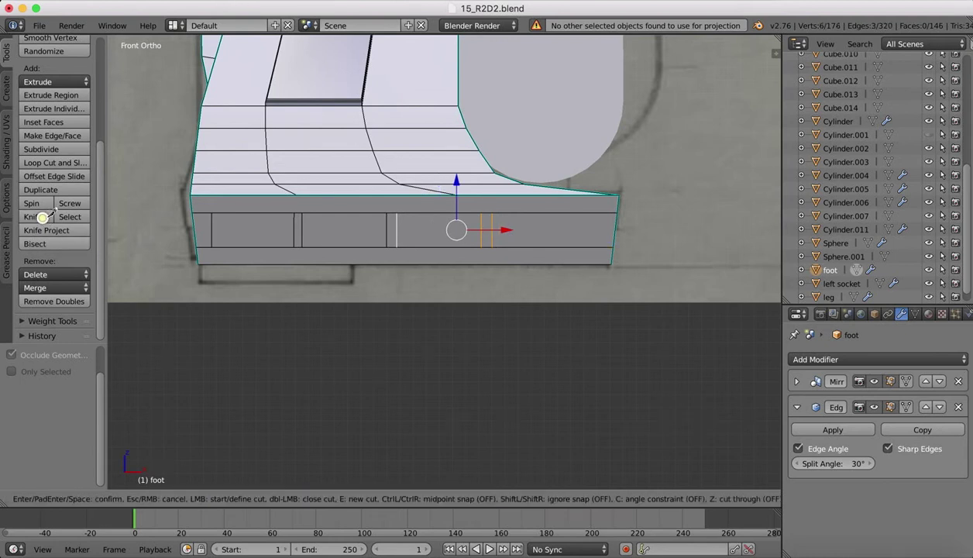
click(597, 211)
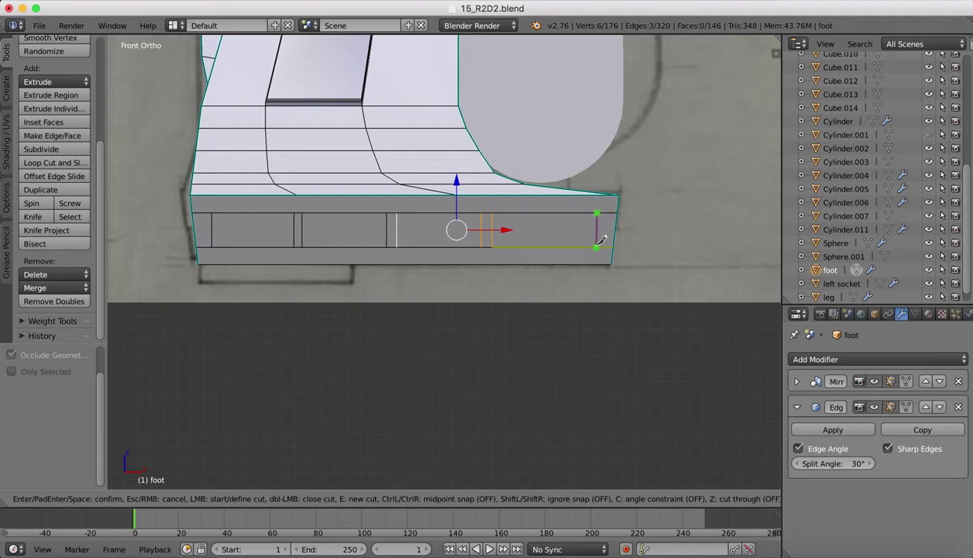
click(597, 247)
key(Return)
- Shift both edges of the rightmost divider to the right along X, moving its left edge 0.103
right_click(493, 229)
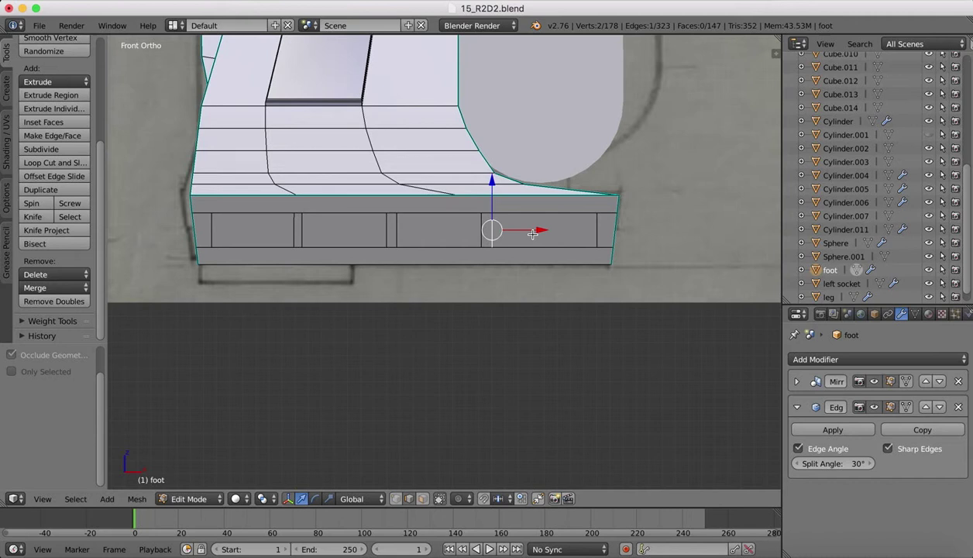
mouse_move(537, 231)
mouse_down()
mouse_move(548, 231)
mouse_move(530, 232)
mouse_move(539, 232)
mouse_up()
right_click(481, 227)
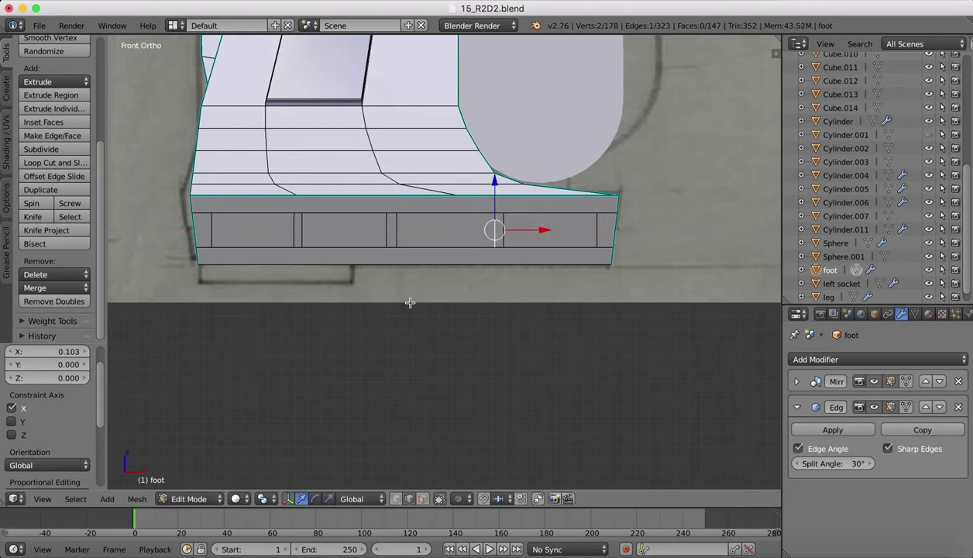
- Shift the left divider's edges about 0.046 and the middle divider's edges about 0.036 along X to even out the panel widths
right_click(302, 231)
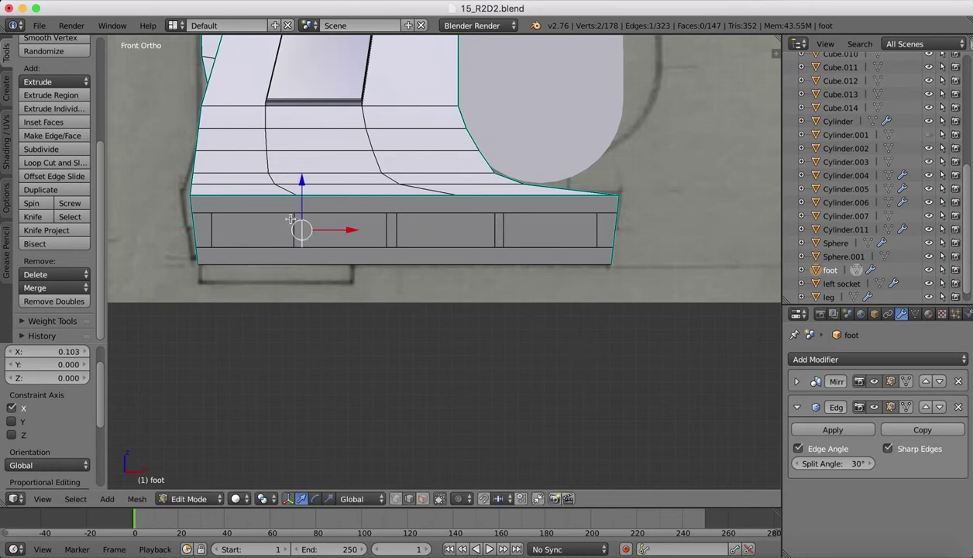
drag(344, 229, 350, 229)
right_click(387, 226)
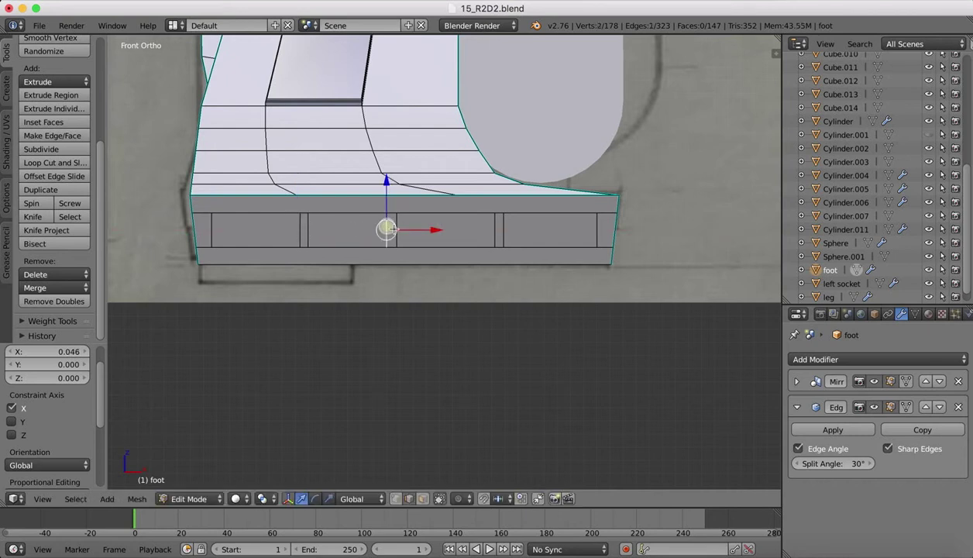
drag(438, 230, 443, 230)
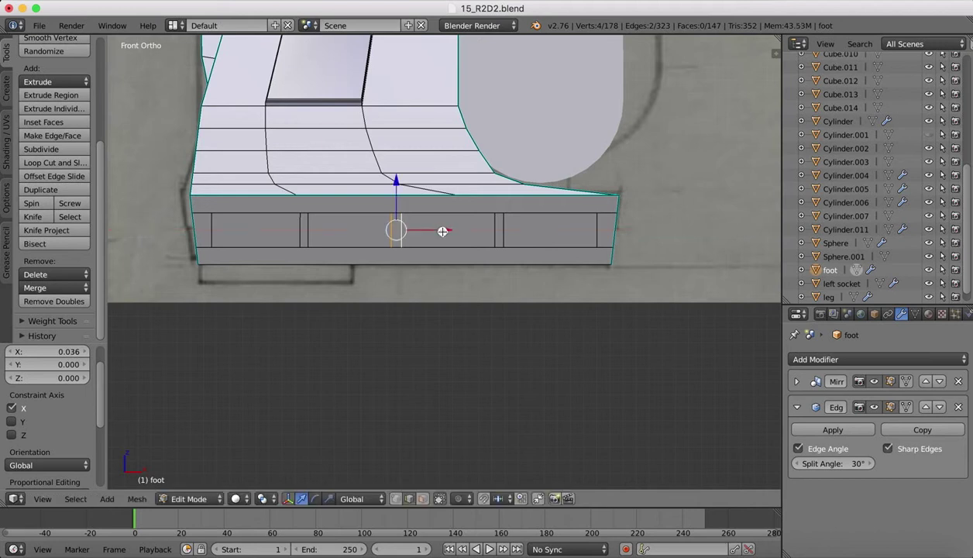
- Nudge the left divider 0.010, the right divider's right edge 0.010 and the middle divider's left edge 0.015 along X
right_click(301, 225)
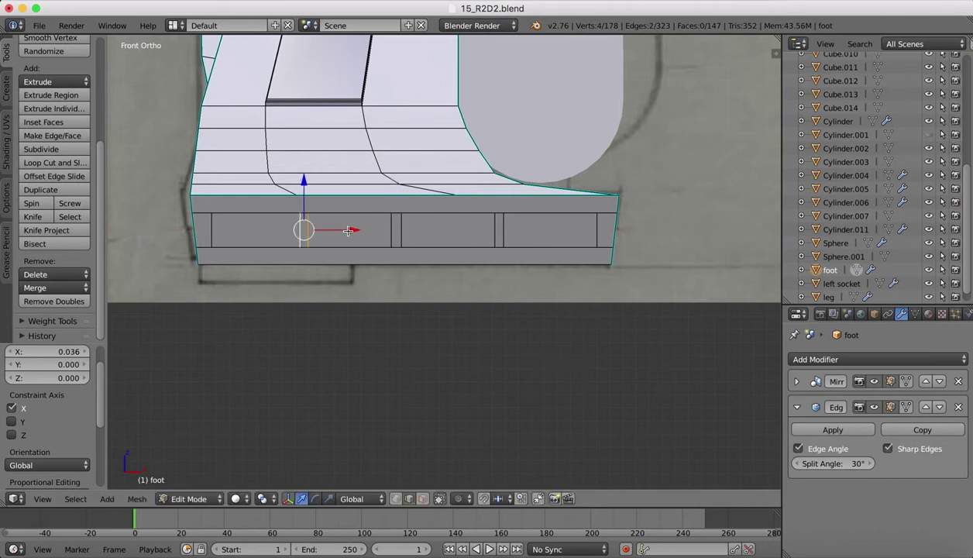
drag(348, 230, 348, 229)
right_click(504, 229)
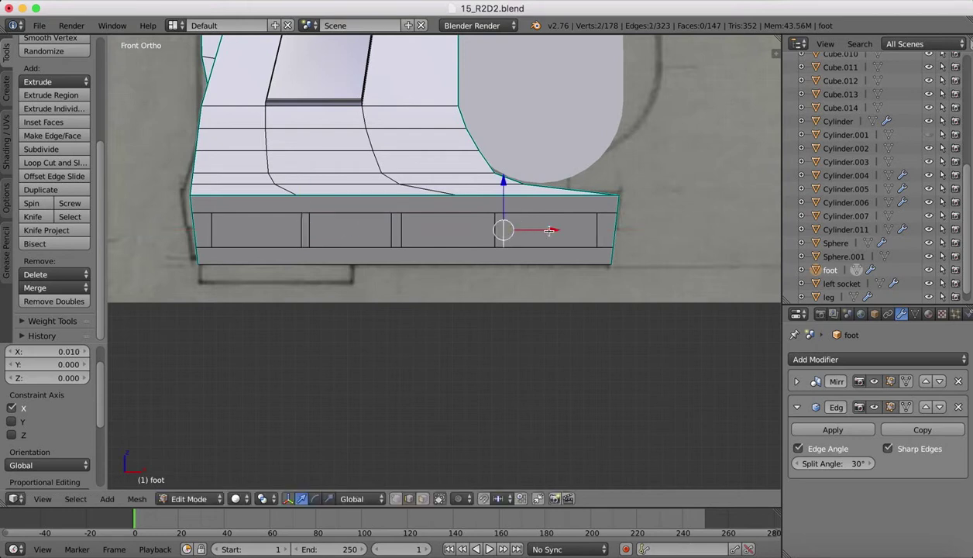
drag(551, 229, 552, 228)
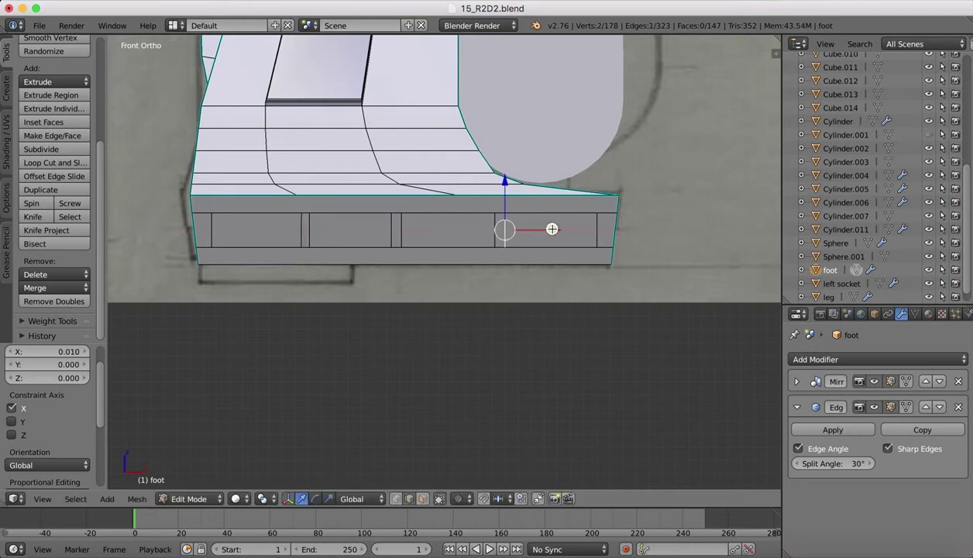
right_click(392, 225)
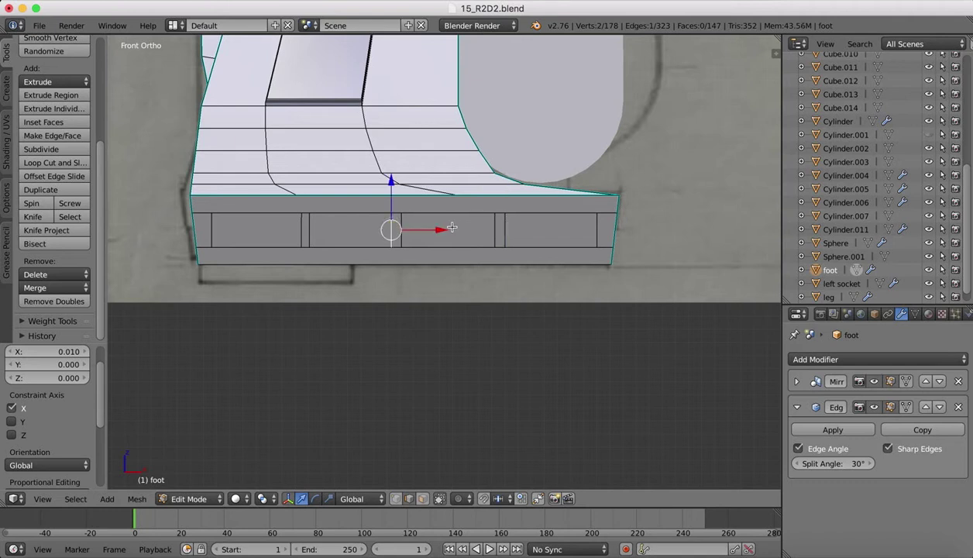
drag(440, 230, 442, 231)
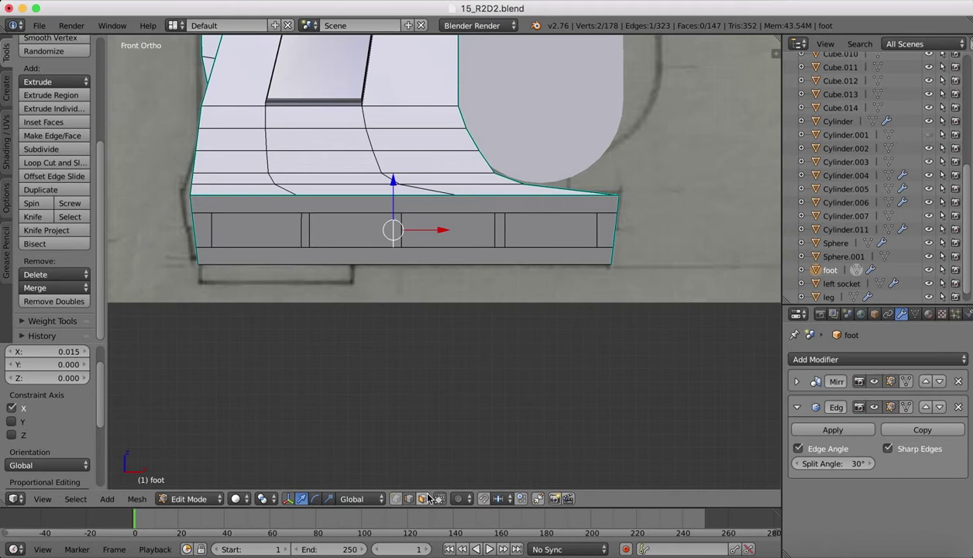
- Extrude the four panel faces on the base band's front inward, moving them 0.079 in Y and 0.027 in Z
key(a)
right_click(515, 240)
shift+right_click(451, 231)
shift+right_click(353, 226)
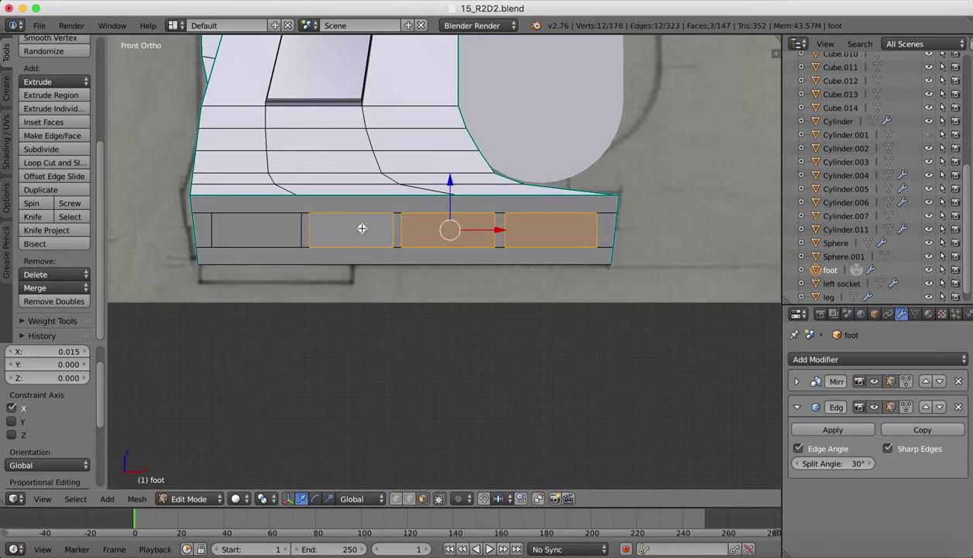
shift+right_click(262, 225)
middle_drag(484, 242, 483, 242)
scroll(484, 242, down, 4)
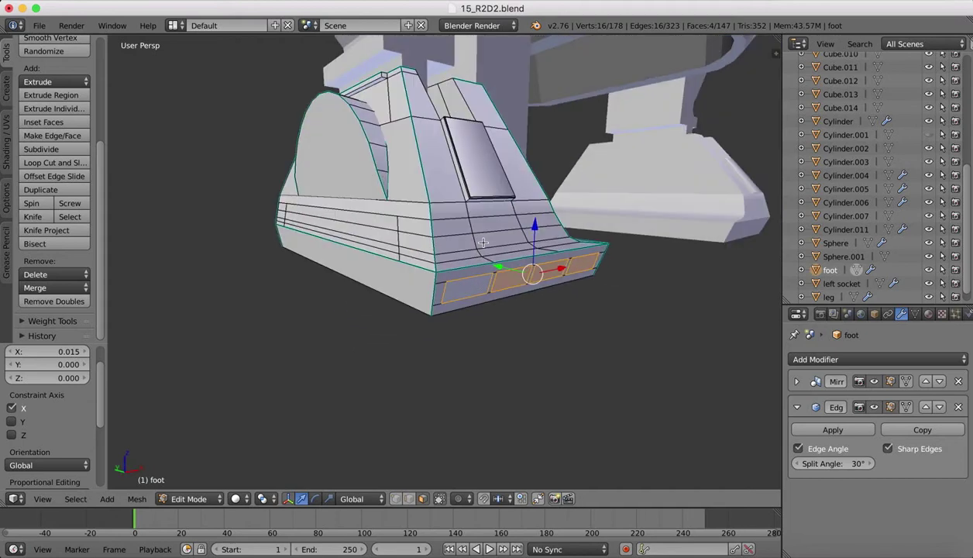
key(e)
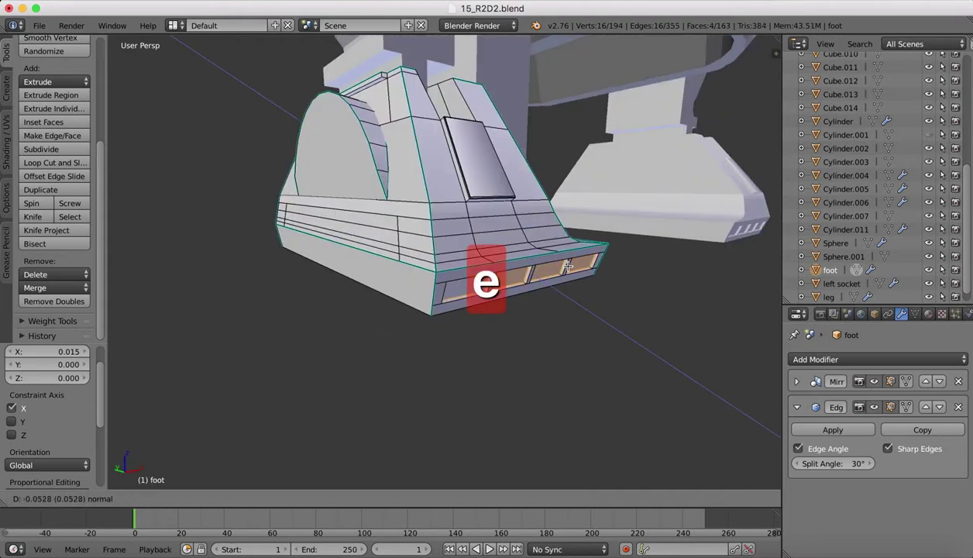
click(566, 266)
middle_drag(435, 183, 681, 321)
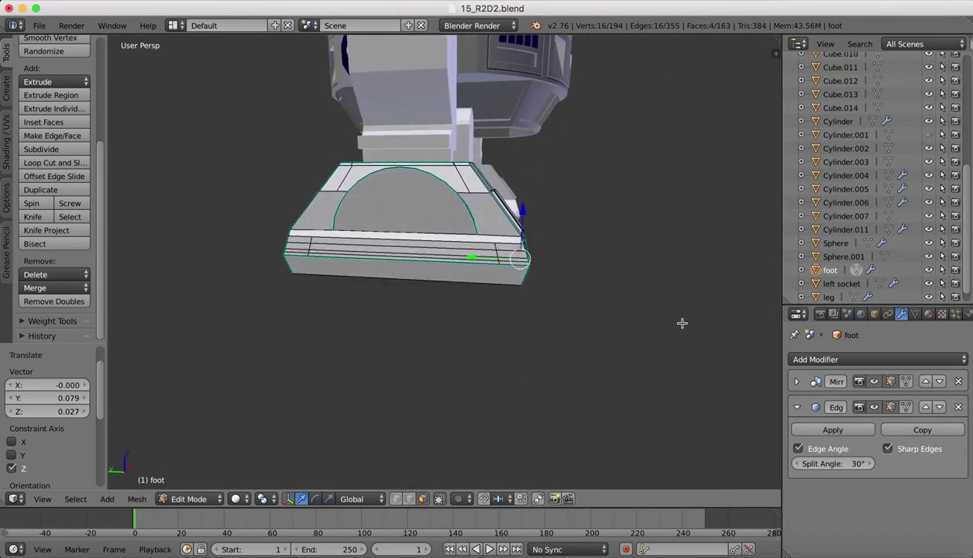
- Examine the feet's side detail in the reference image, and show the model's foot in the left view
click(836, 553)
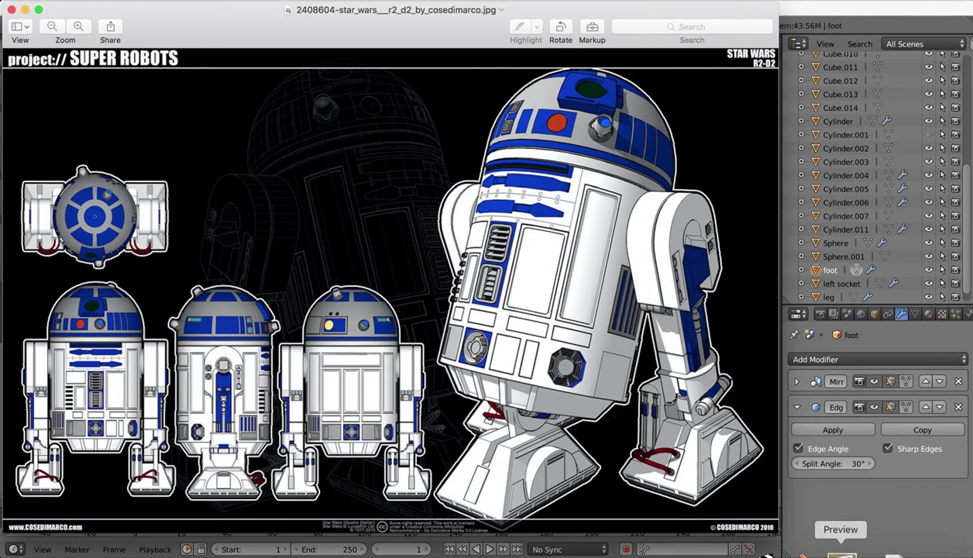
click(794, 550)
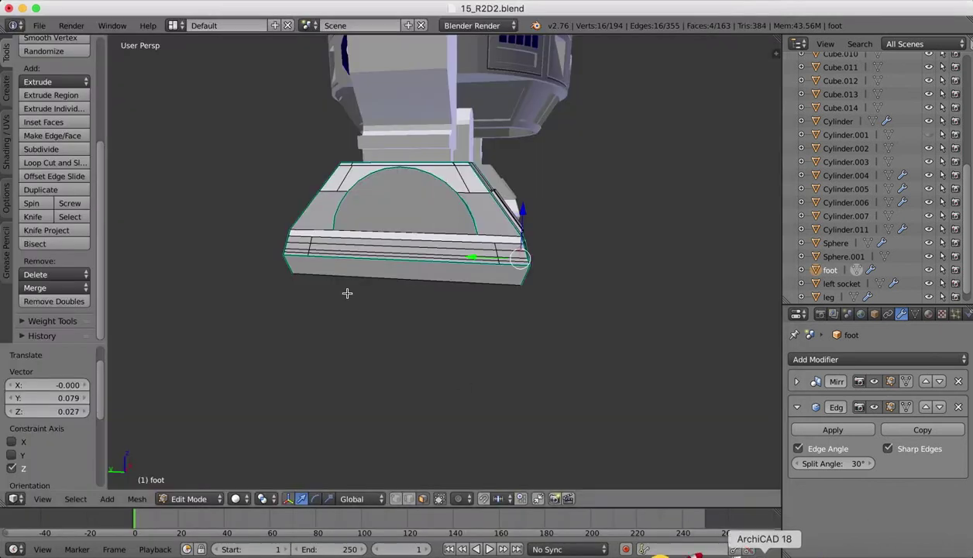
click(43, 498)
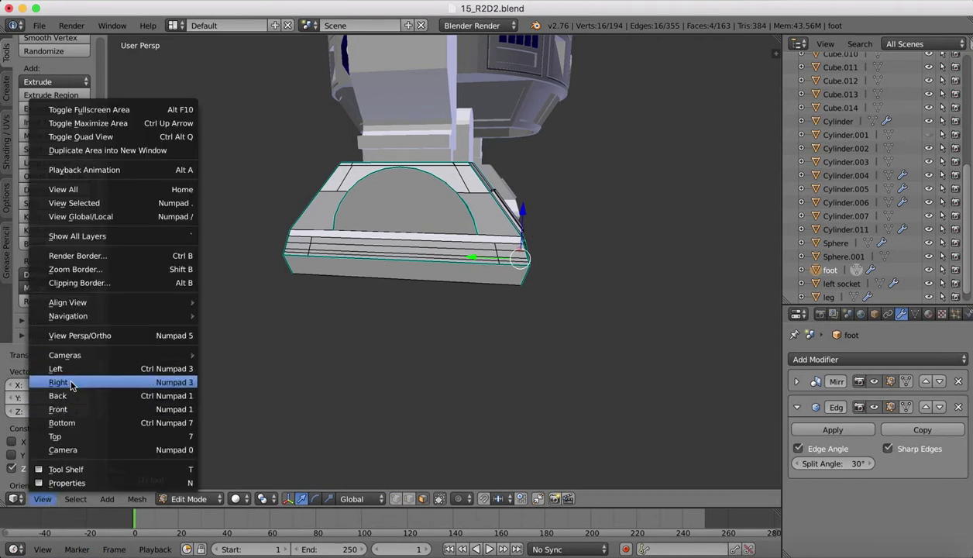
click(65, 369)
scroll(399, 129, up, 5)
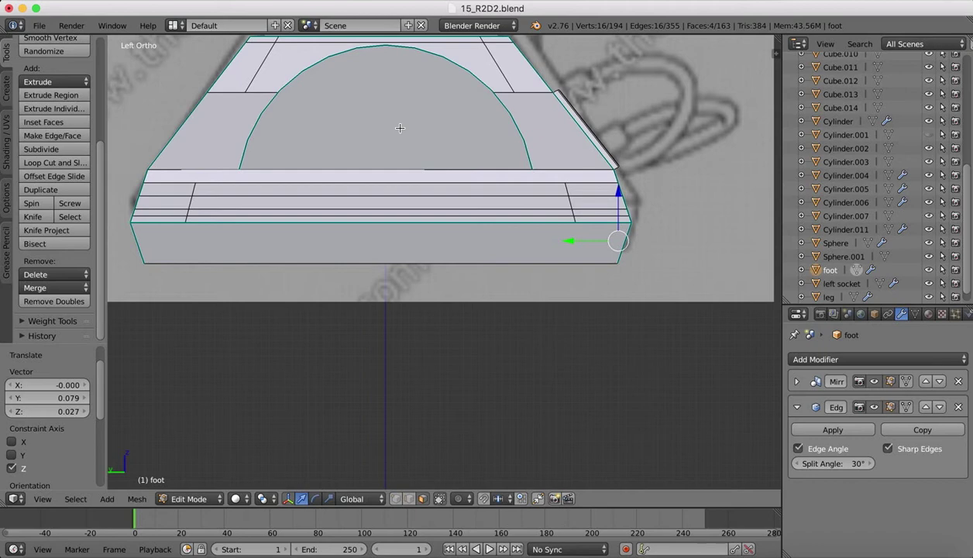
shift+scroll(400, 128, up, 4)
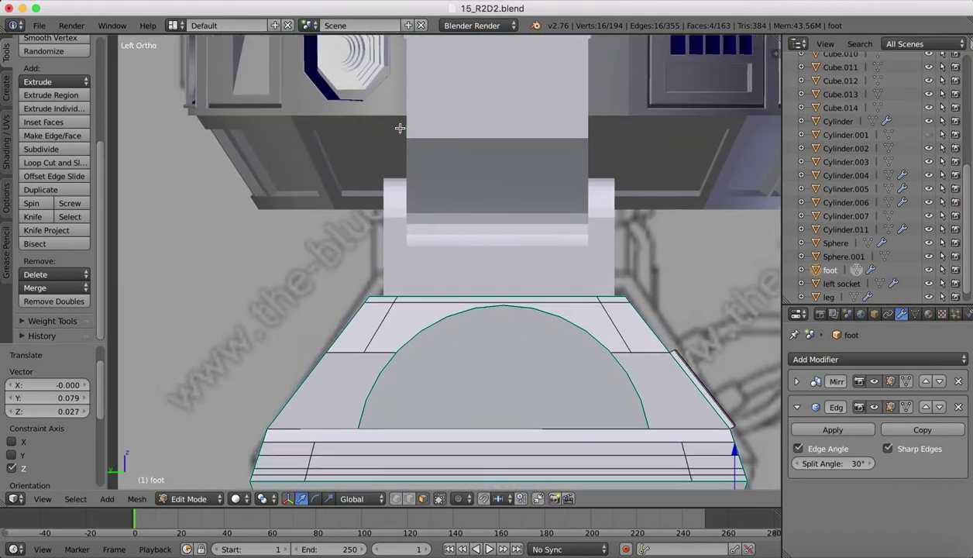
shift+scroll(399, 128, down, 2)
shift+scroll(400, 127, down, 1)
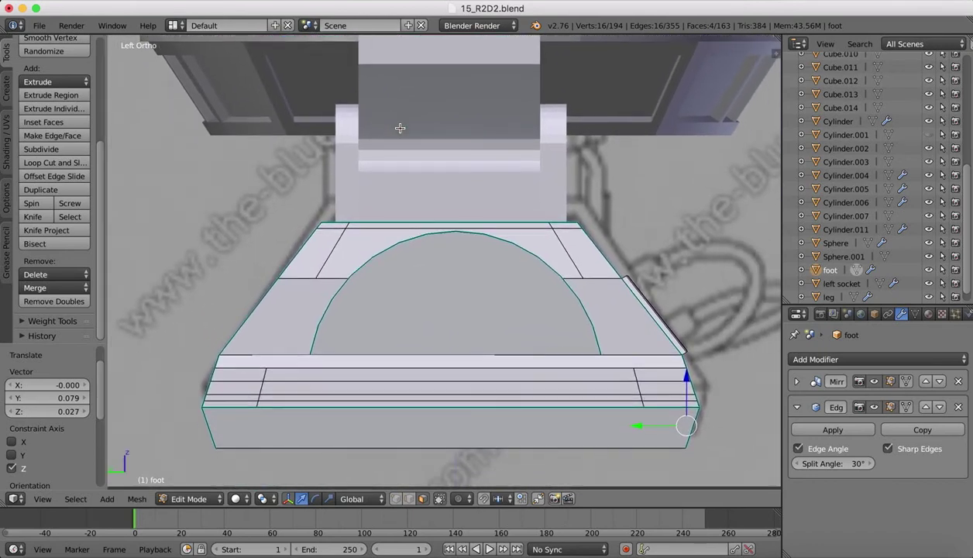
click(44, 230)
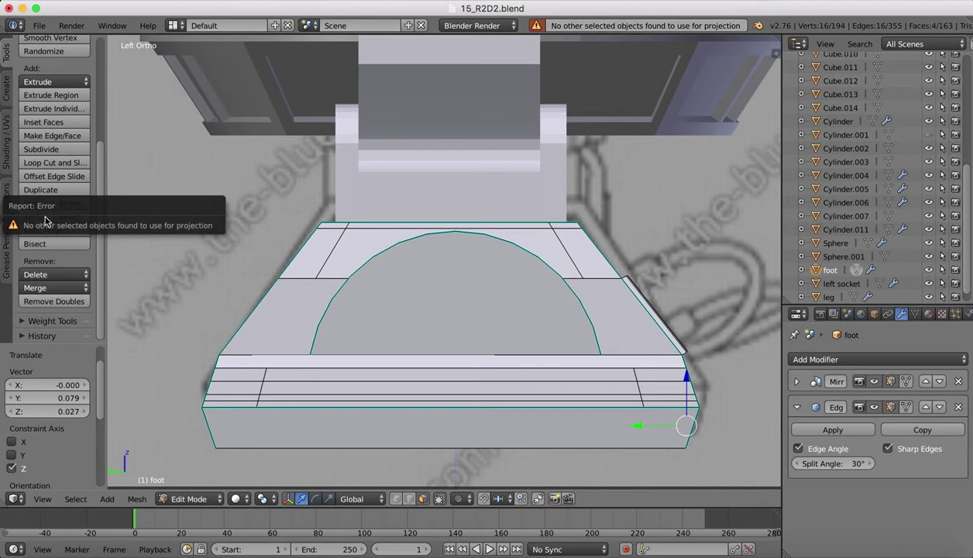
click(57, 163)
click(40, 216)
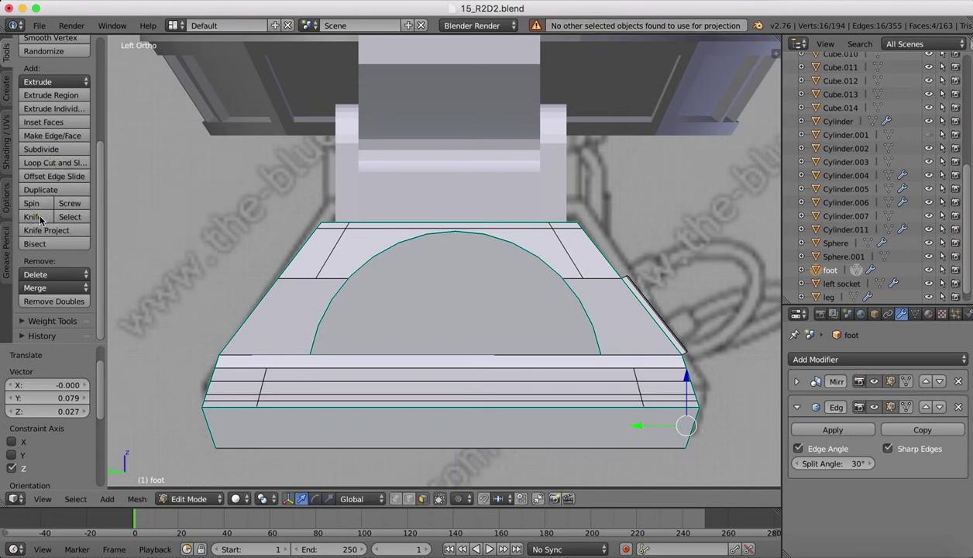
click(34, 217)
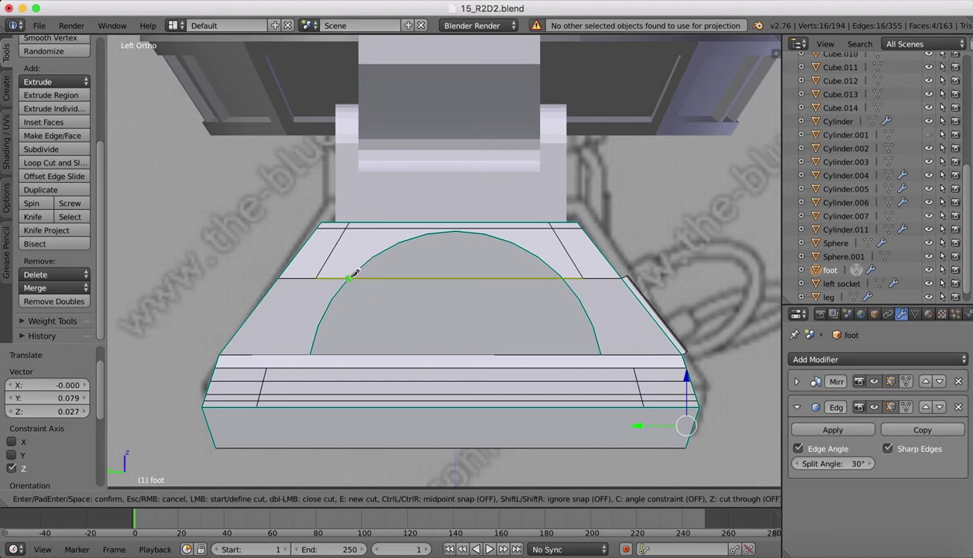
key(Return)
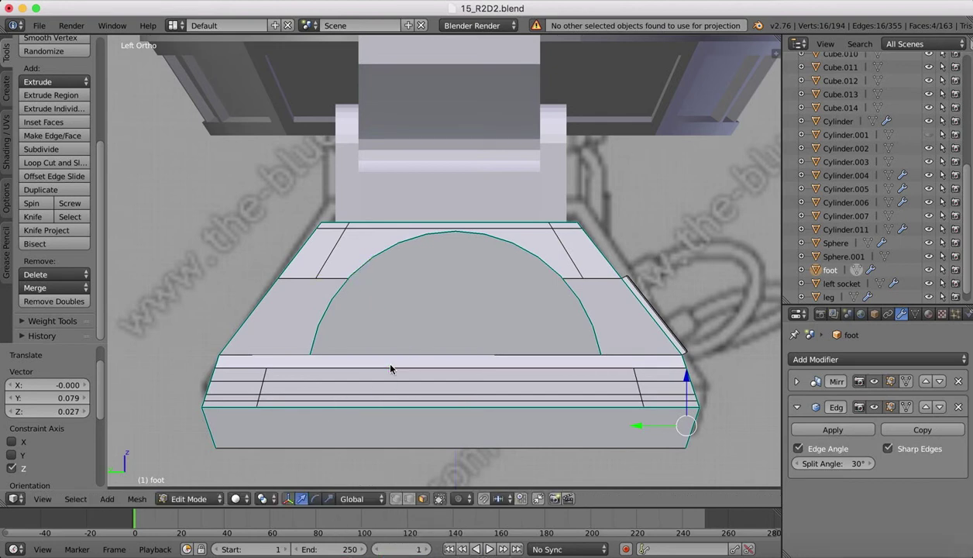
- Knife a horizontal cut across the upper part of the foot's semicircular side face, joining two opposite arc vertices
click(34, 217)
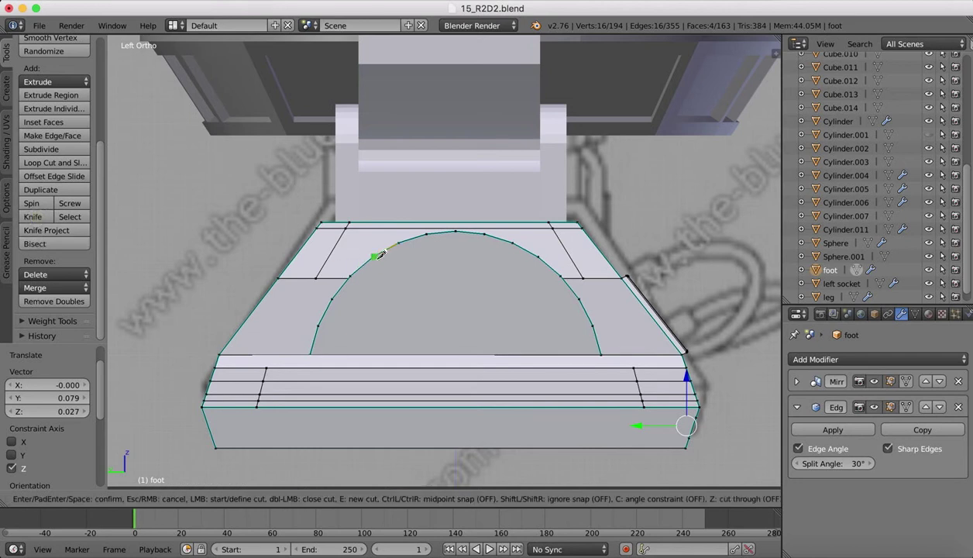
click(373, 256)
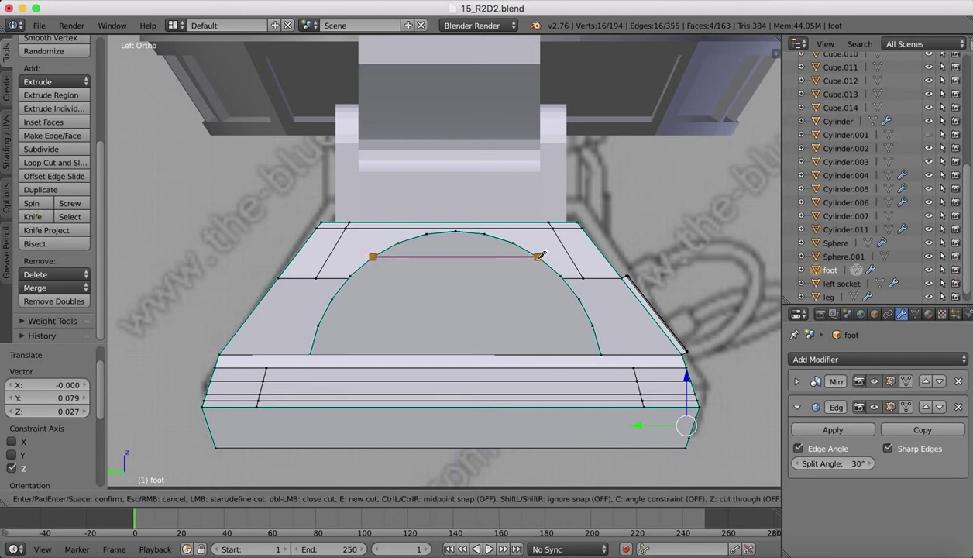
click(538, 256)
key(Return)
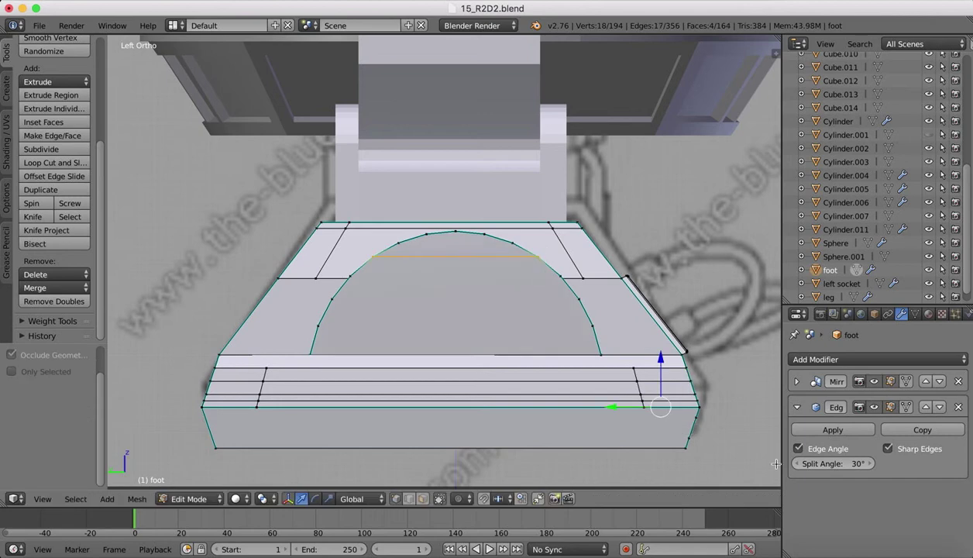
- Knife vertical cuts from both ends of the horizontal cut down to the semicircle's base edge, outlining a central rectangle
click(834, 551)
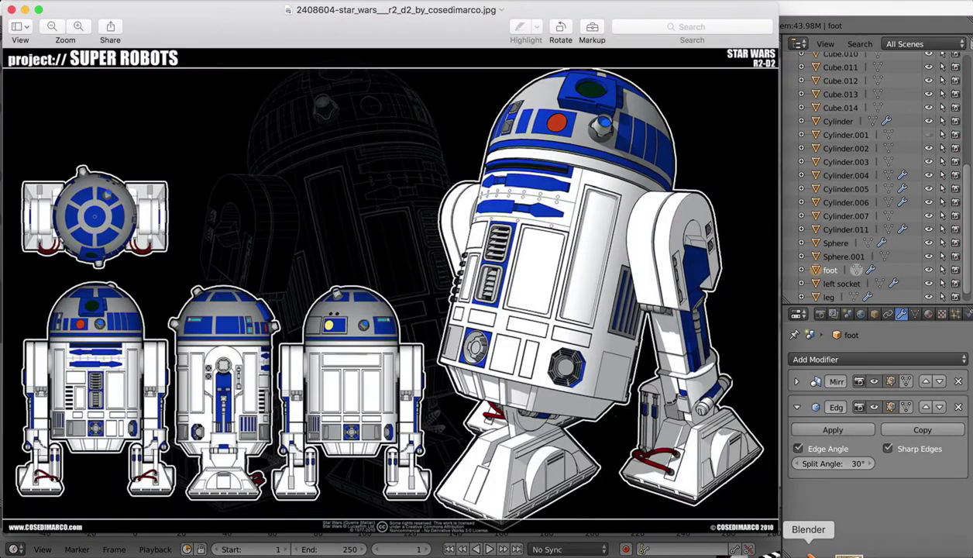
click(808, 552)
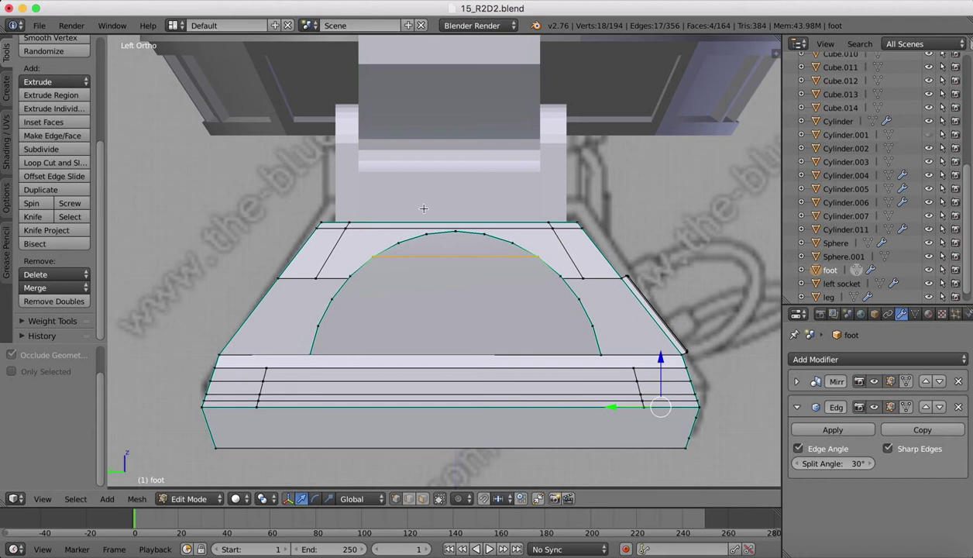
click(32, 216)
click(373, 257)
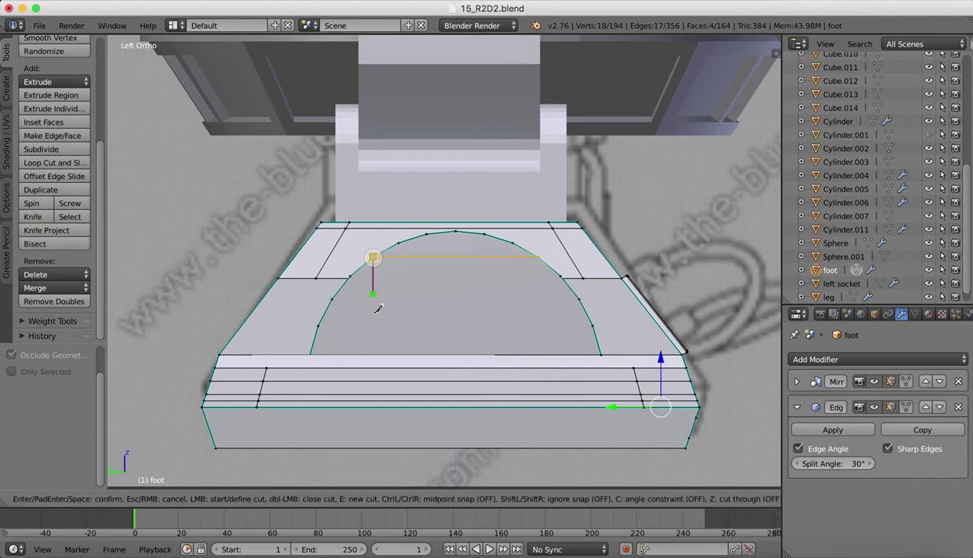
click(373, 353)
key(Return)
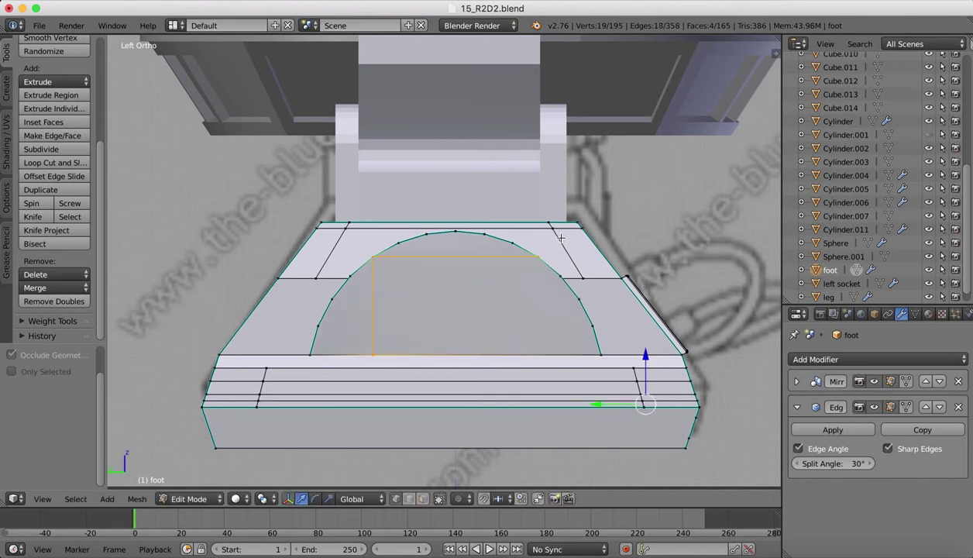
click(33, 216)
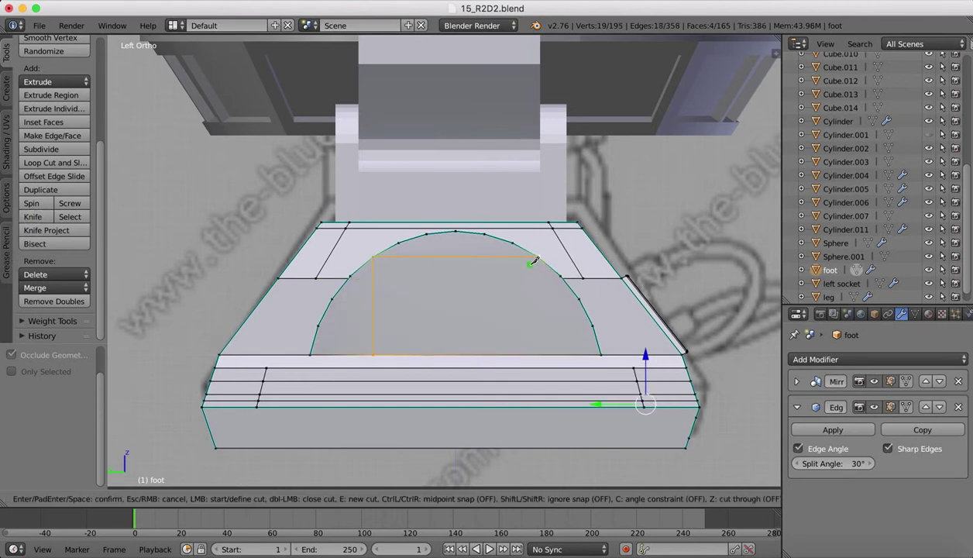
click(537, 257)
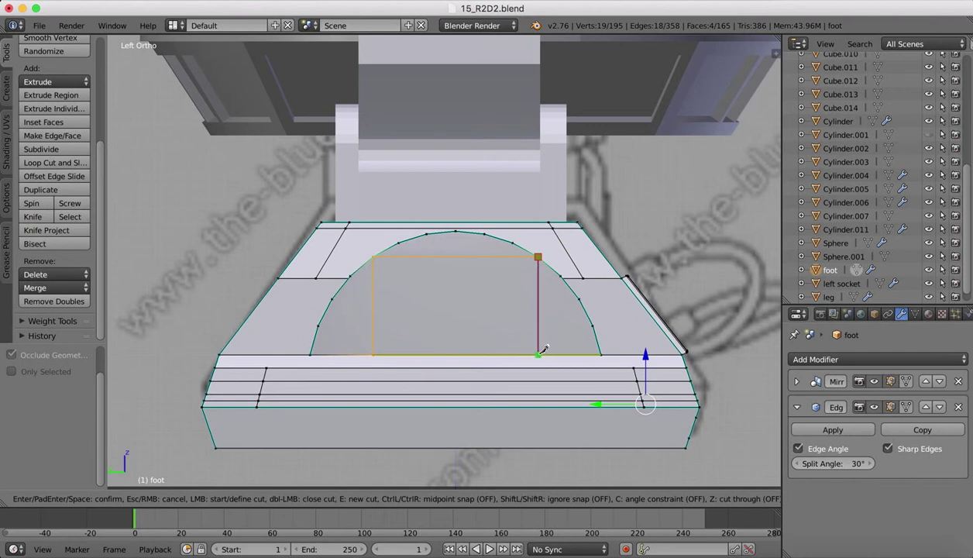
click(538, 354)
key(Return)
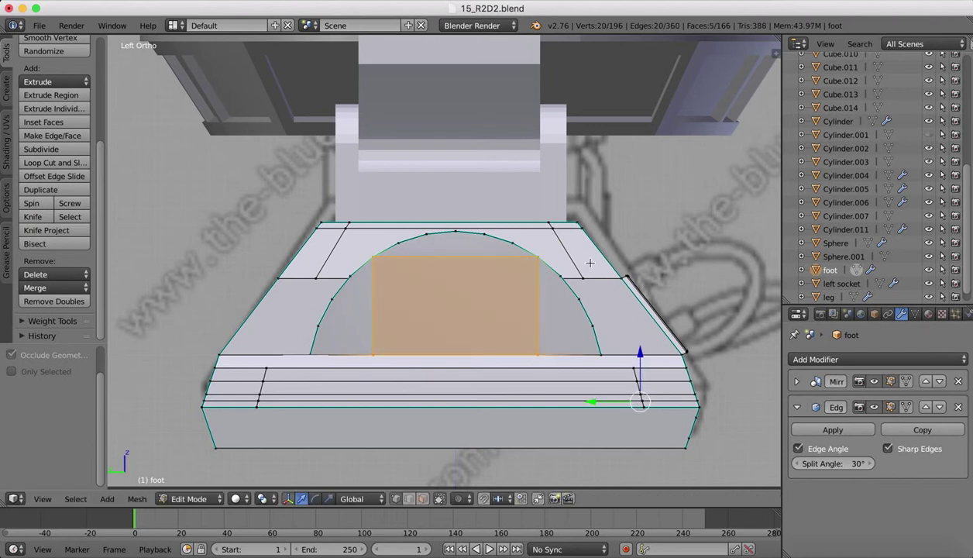
- Extrude the central rectangular face of the semicircle outward, moving it -0.090 in X and -0.007 in Z
middle_drag(494, 238, 503, 242)
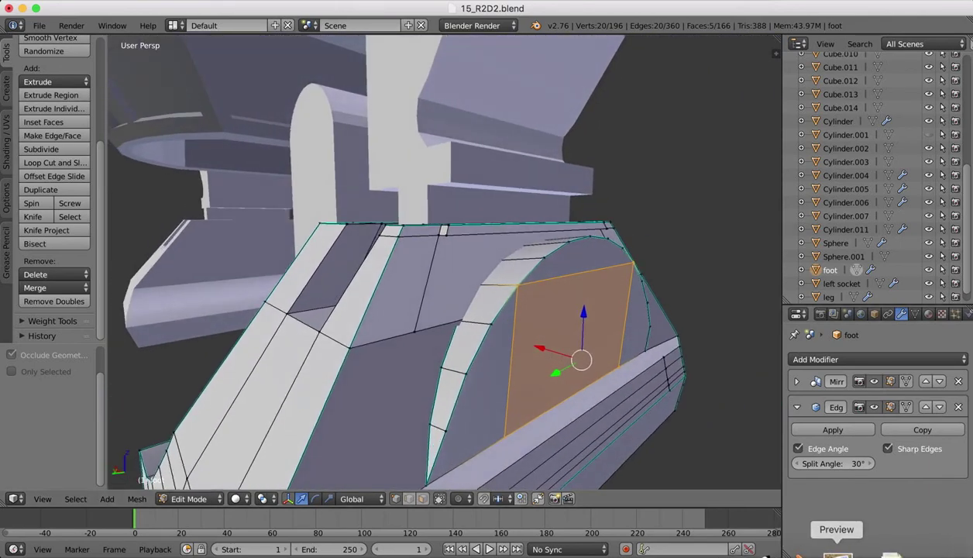
click(837, 554)
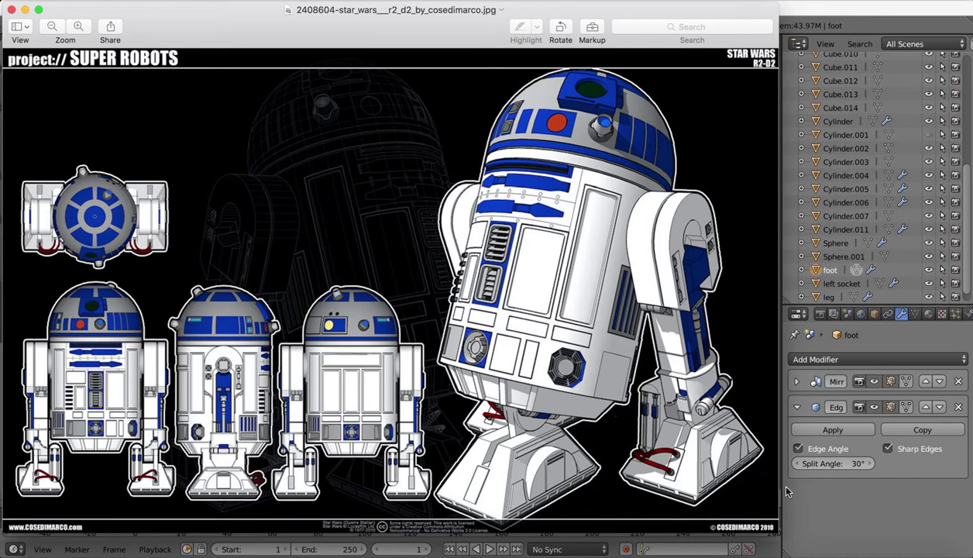
click(890, 551)
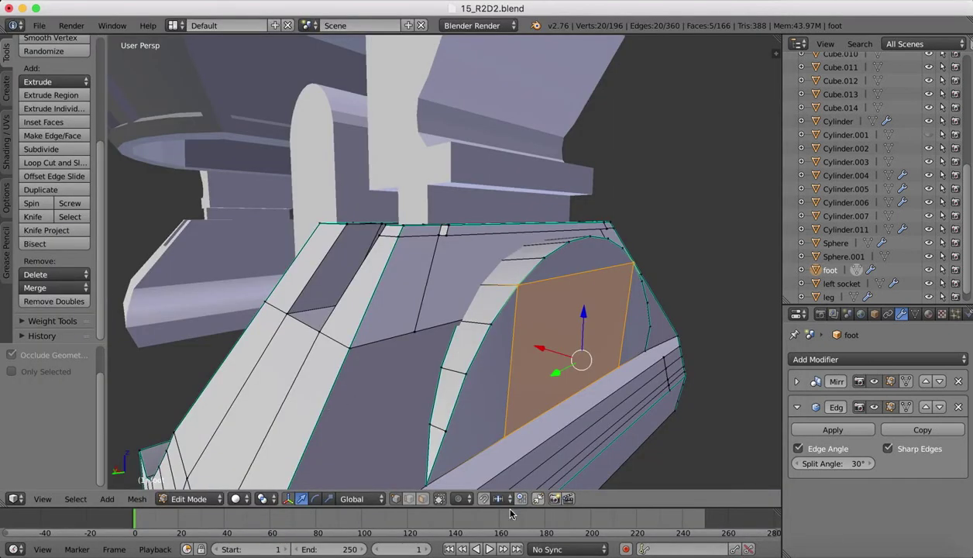
right_click(545, 332)
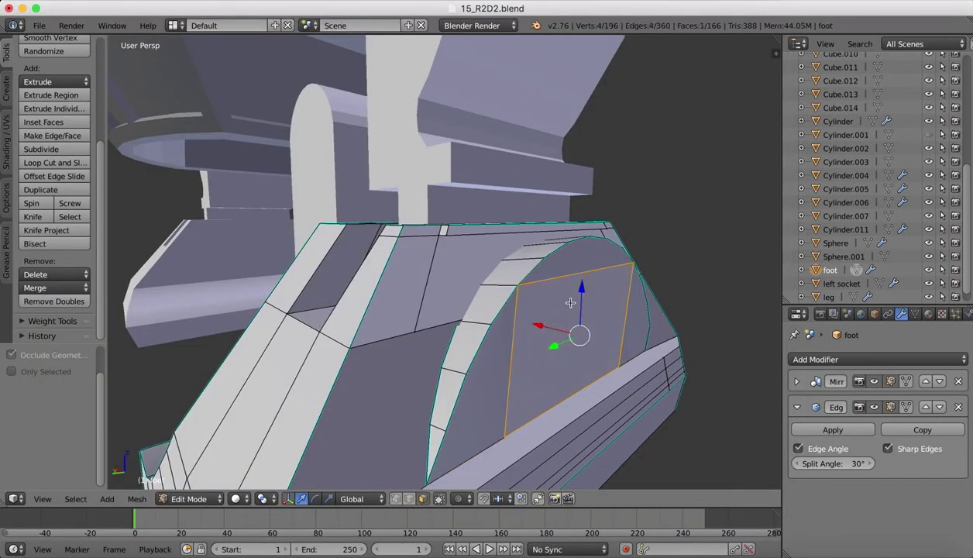
key(e)
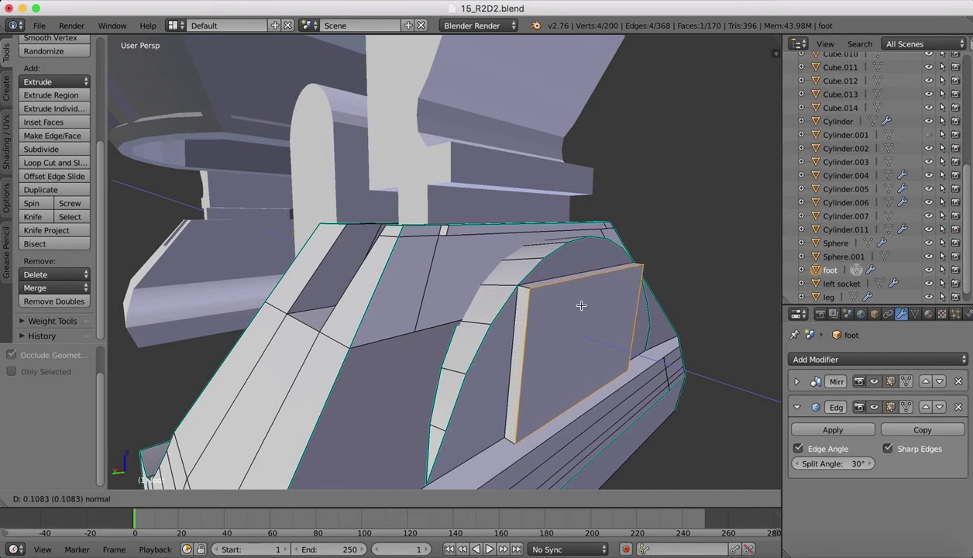
click(579, 305)
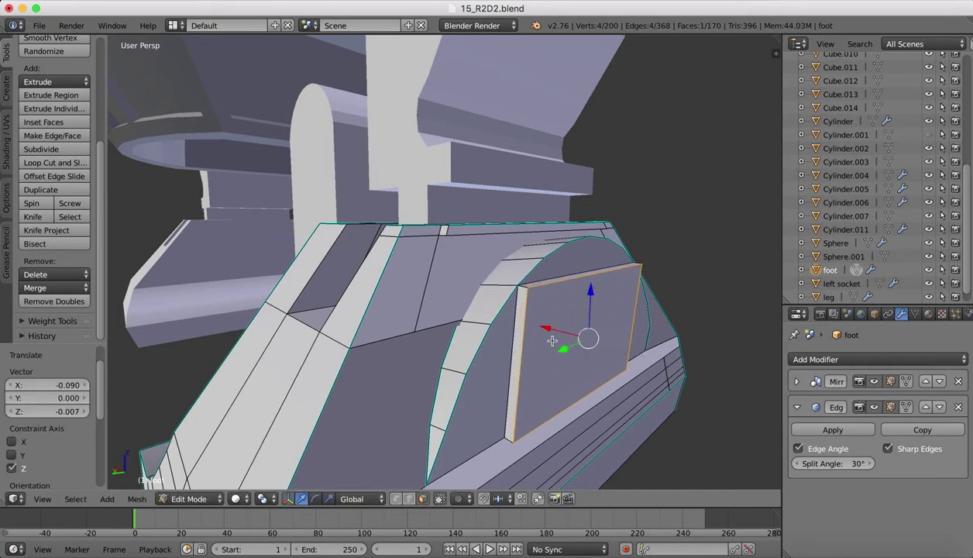
- Bevel the edges of the extruded rectangular panel's outer face with an offset of 0.010 and 2 segments
key(ctrl+b)
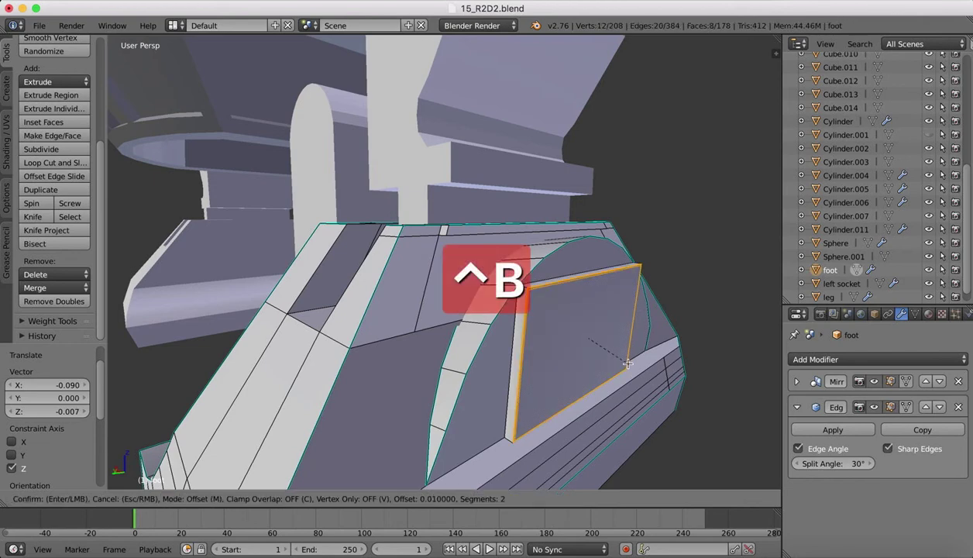
click(627, 364)
scroll(615, 260, right, 5)
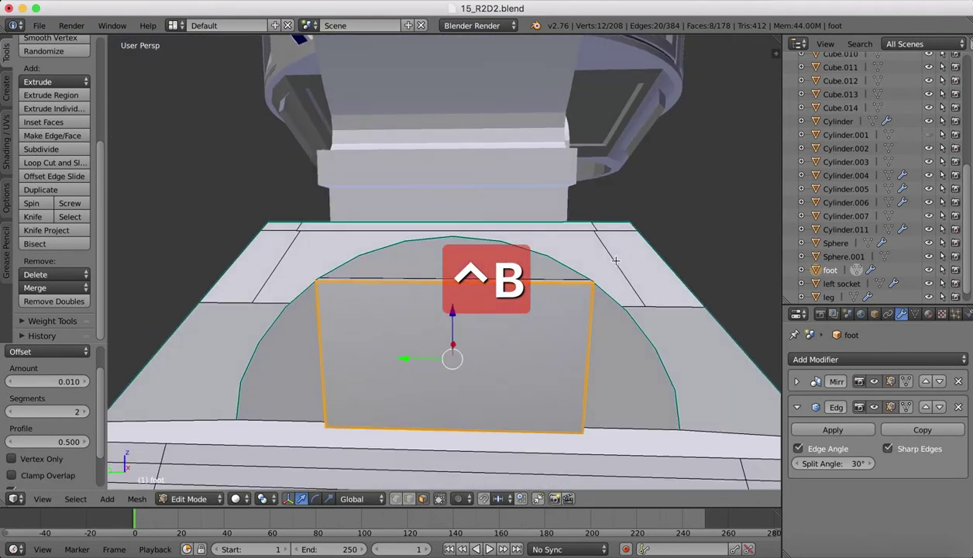
scroll(616, 260, down, 2)
- Check the foot in the reference image, then add a horizontal loop cut near the raised panel's upper edge, slid to factor -0.908
click(840, 545)
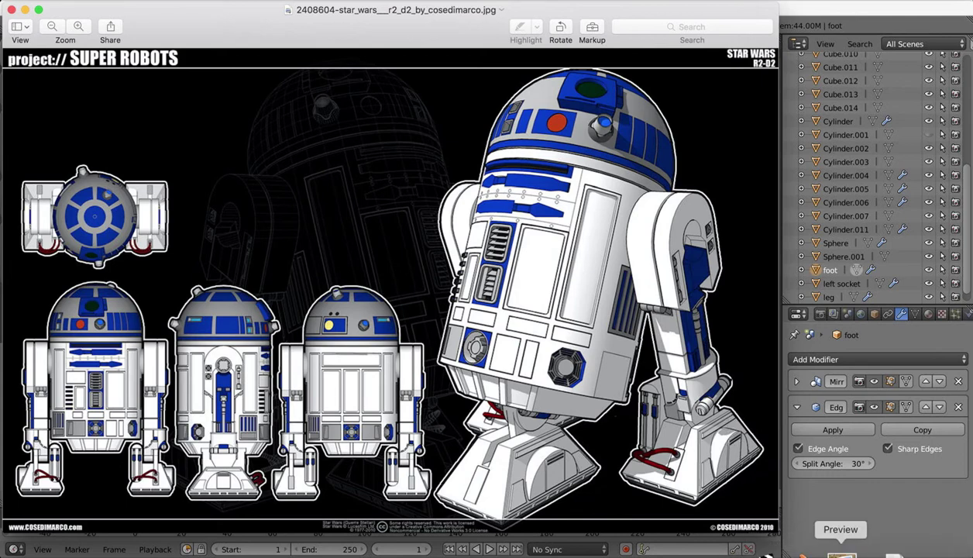
click(791, 544)
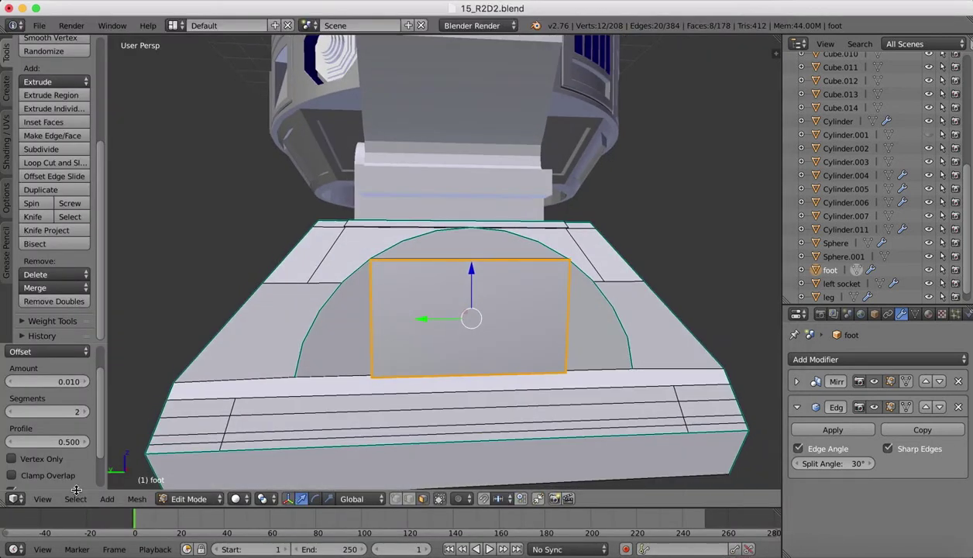
click(46, 499)
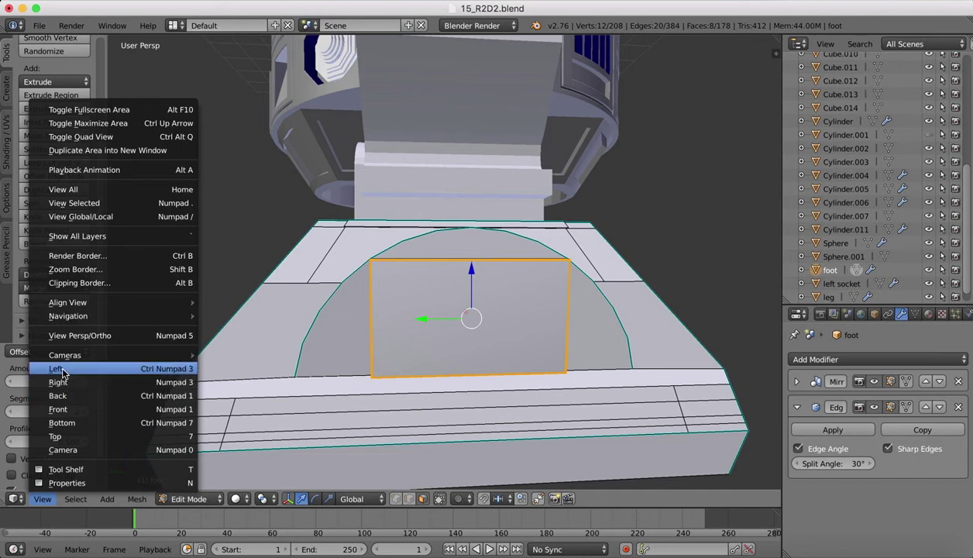
click(62, 364)
scroll(423, 248, up, 3)
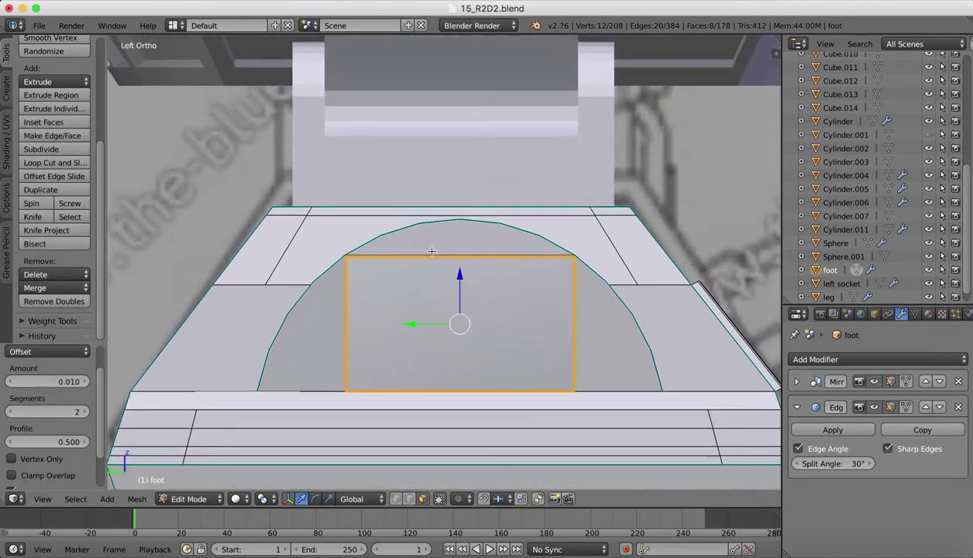
middle_click(424, 247)
click(43, 498)
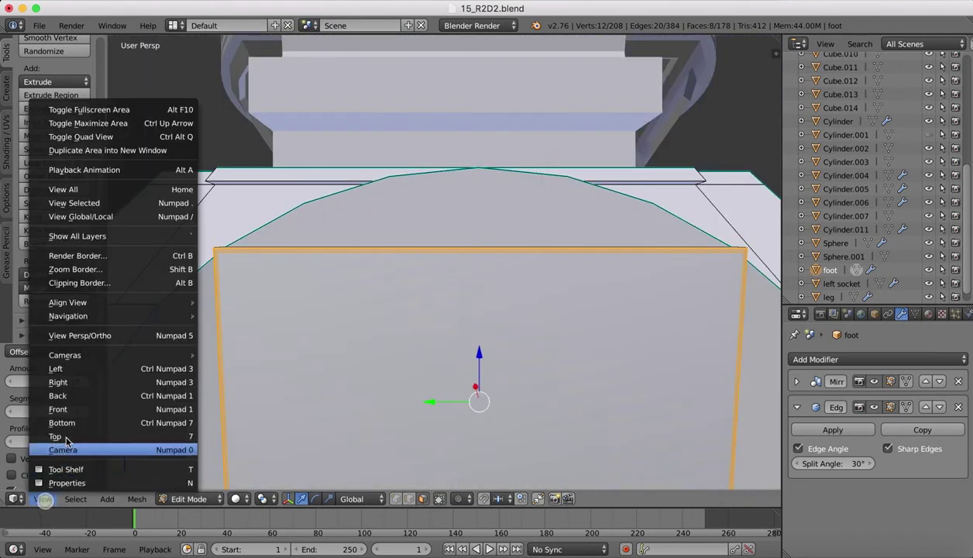
click(62, 367)
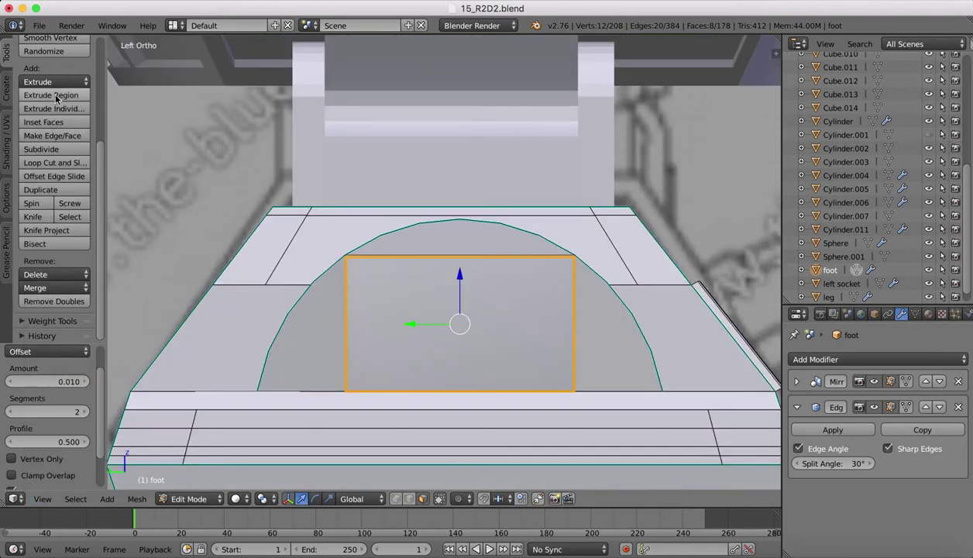
click(54, 163)
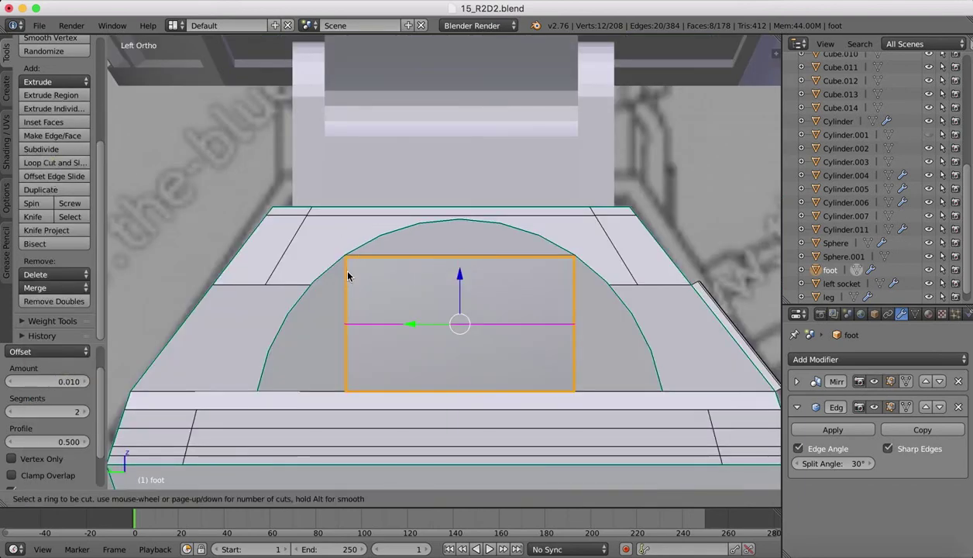
click(347, 273)
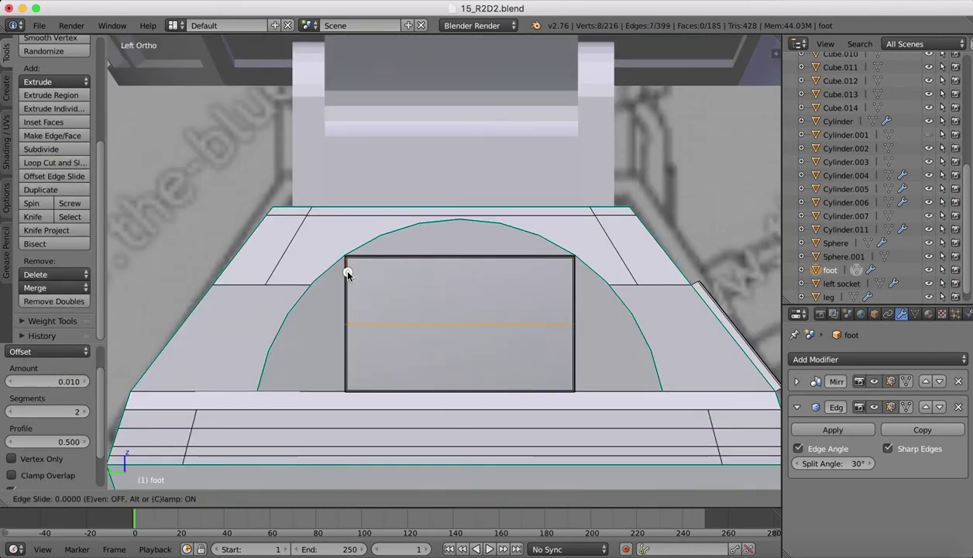
click(350, 214)
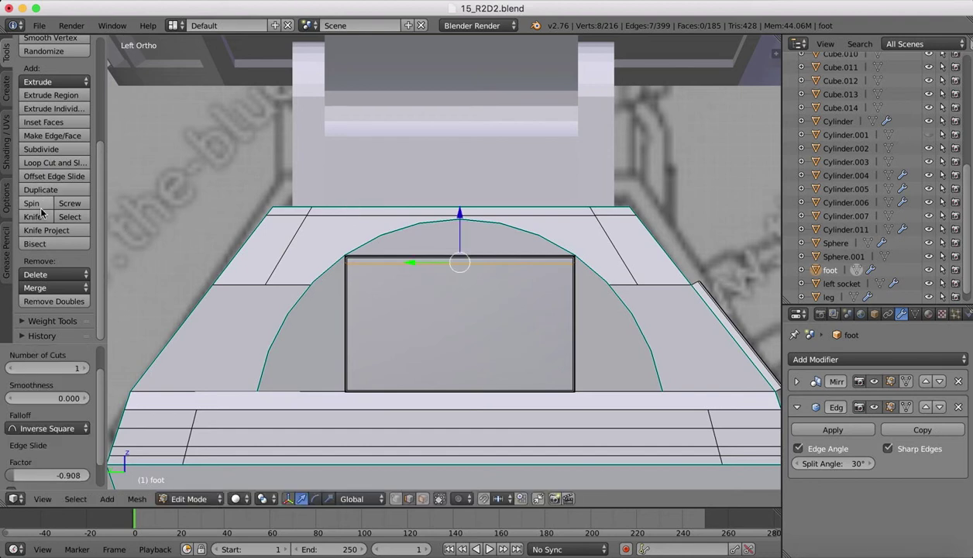
- Add a second horizontal loop cut across the raised panel just below the first, slid to factor 0.872
click(50, 164)
click(350, 342)
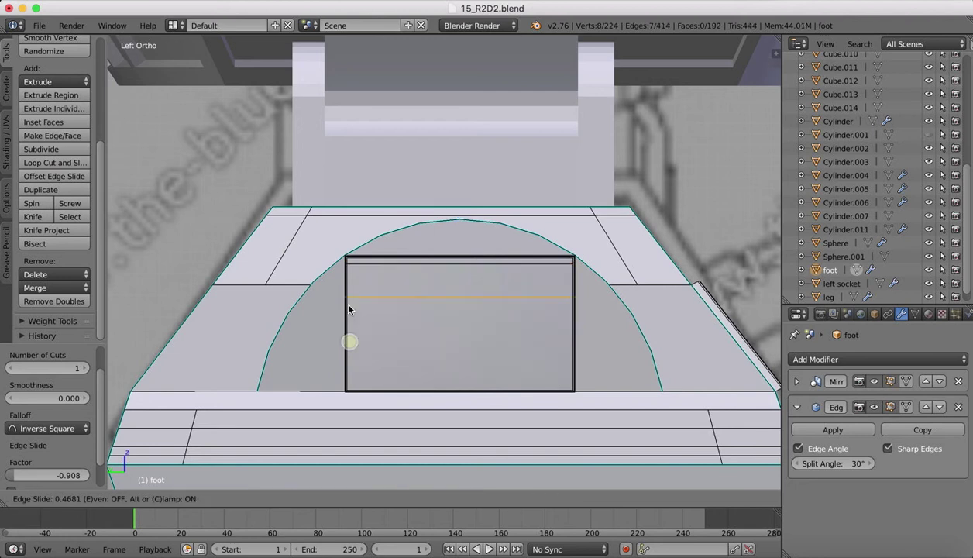
click(346, 290)
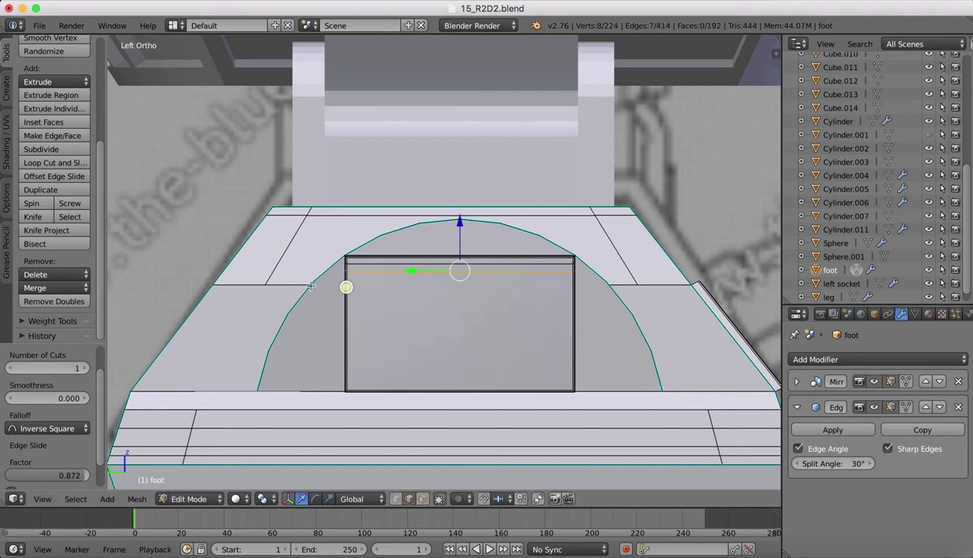
click(52, 178)
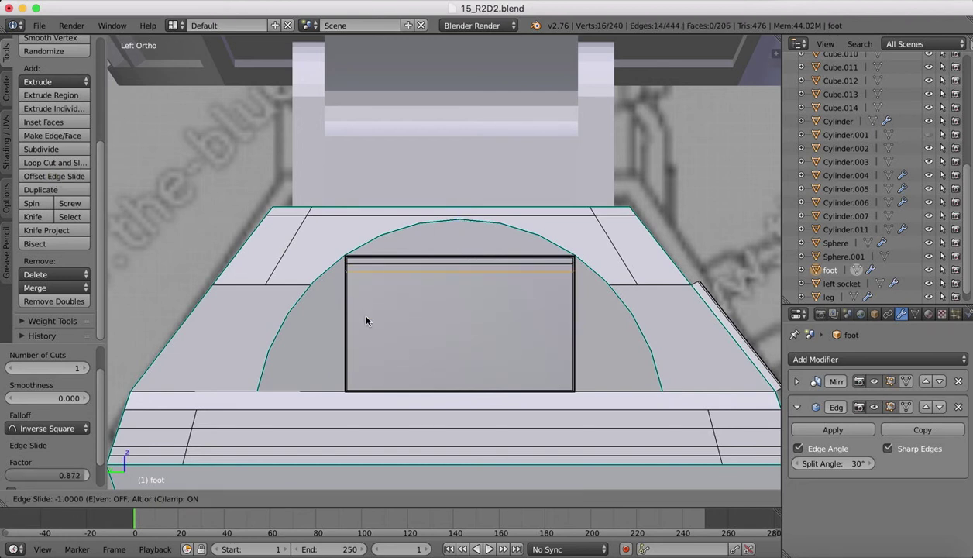
click(407, 295)
- Add two more closely spaced horizontal loop cuts below the existing ones on the panel, slid to factors -0.868 and -0.871
click(53, 164)
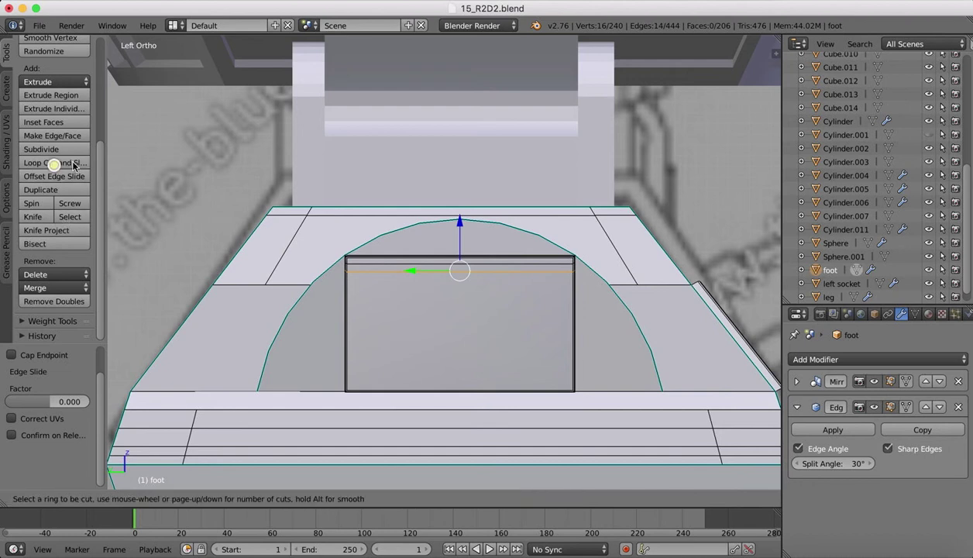
click(353, 331)
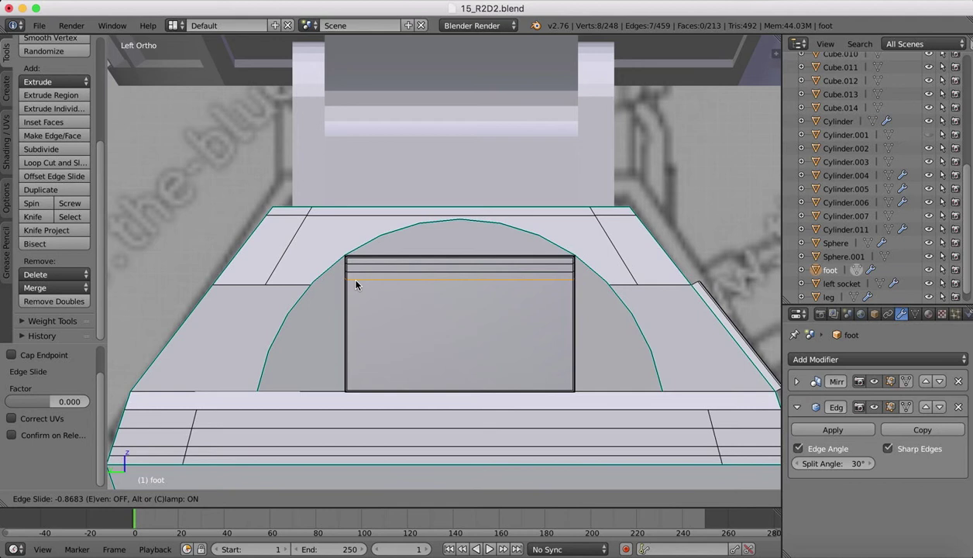
click(355, 285)
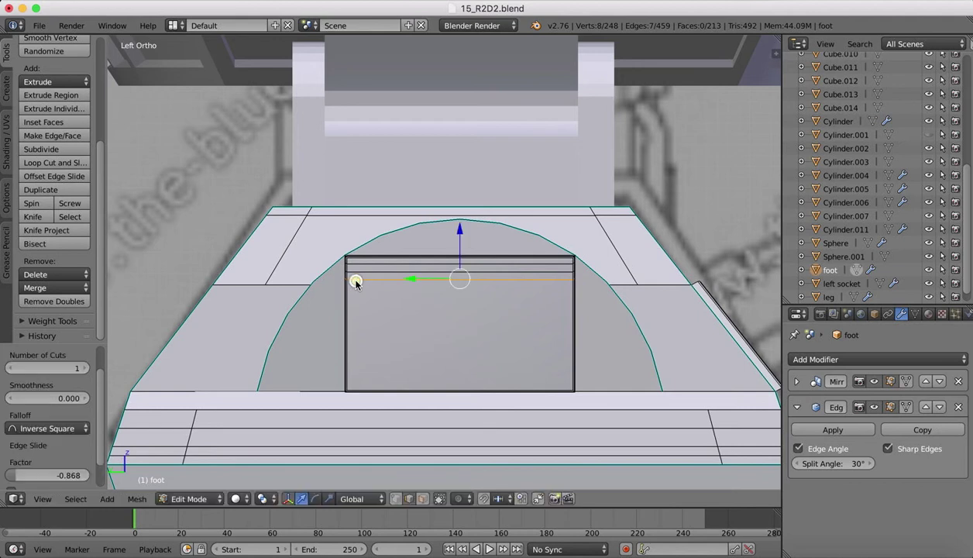
click(46, 168)
click(345, 343)
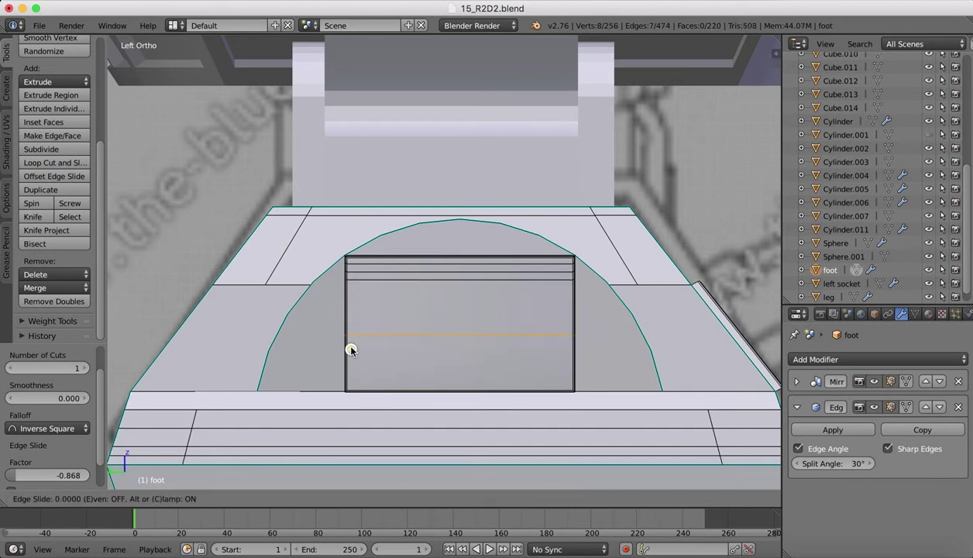
click(350, 305)
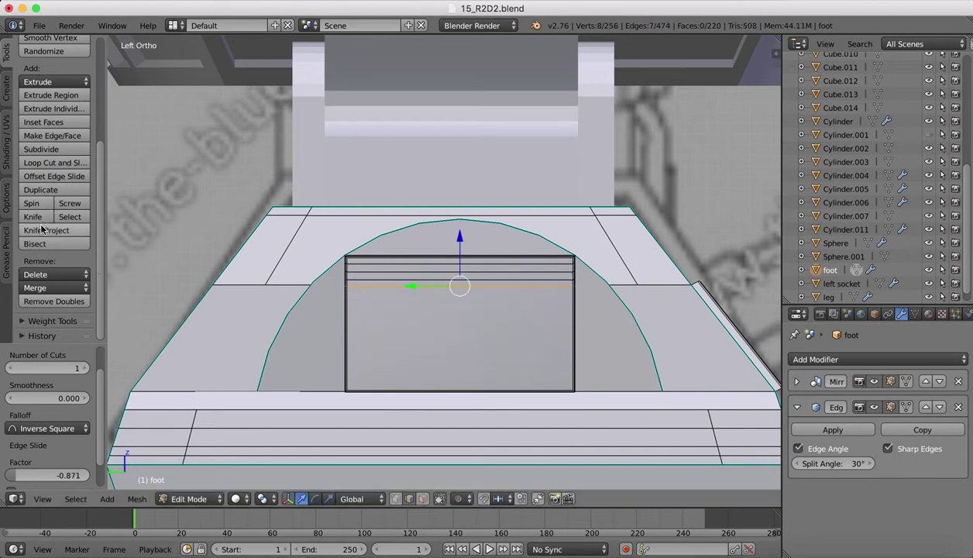
- Add a vertical loop cut near each side edge of the raised panel, slid to factors -0.925 and 0.901
click(46, 163)
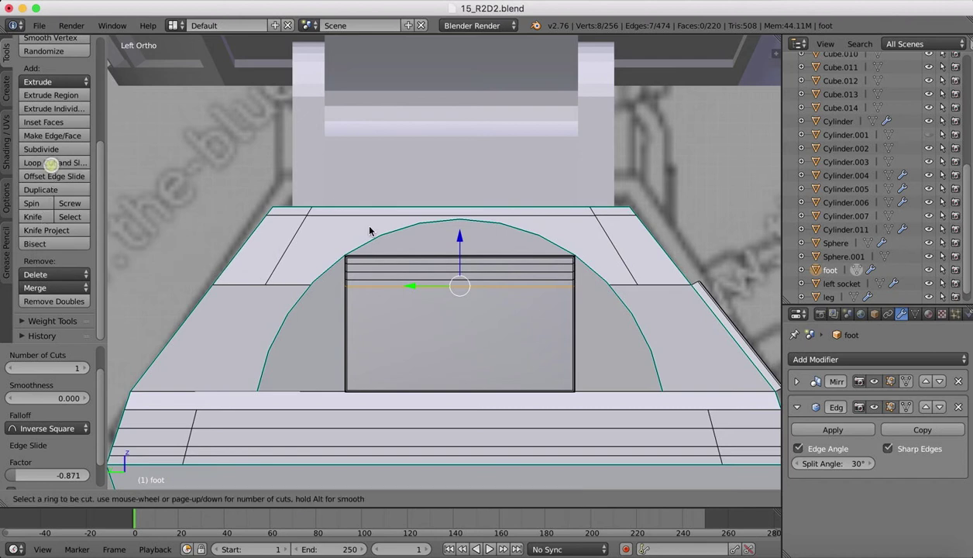
click(370, 263)
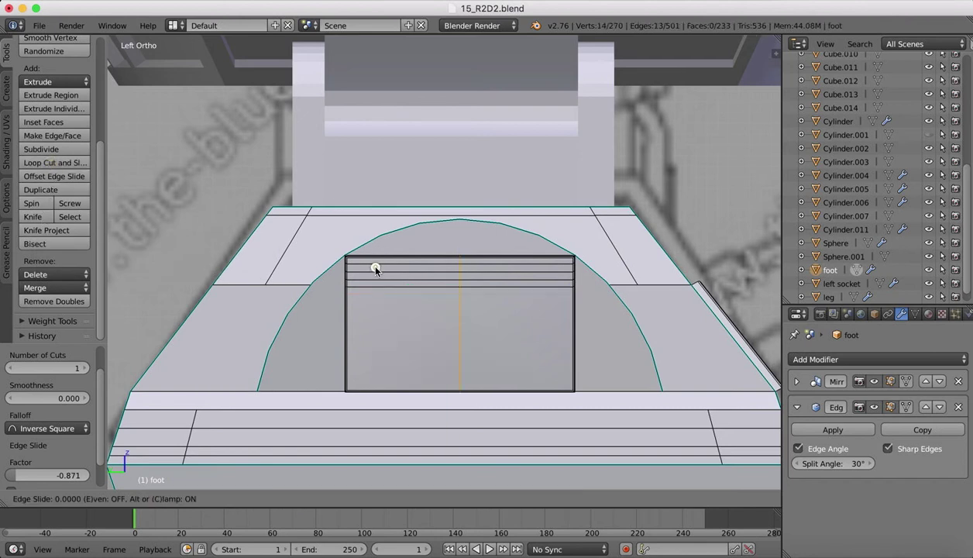
click(269, 272)
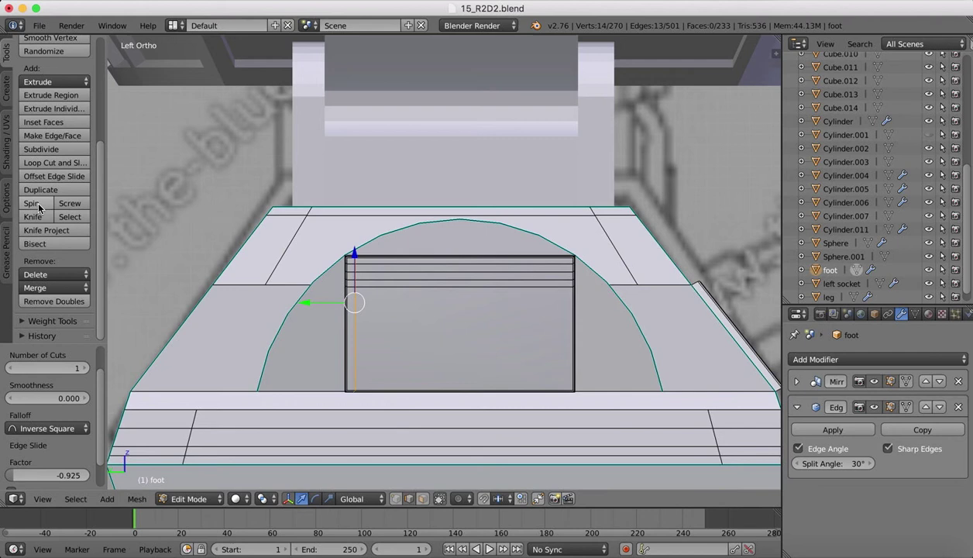
click(49, 163)
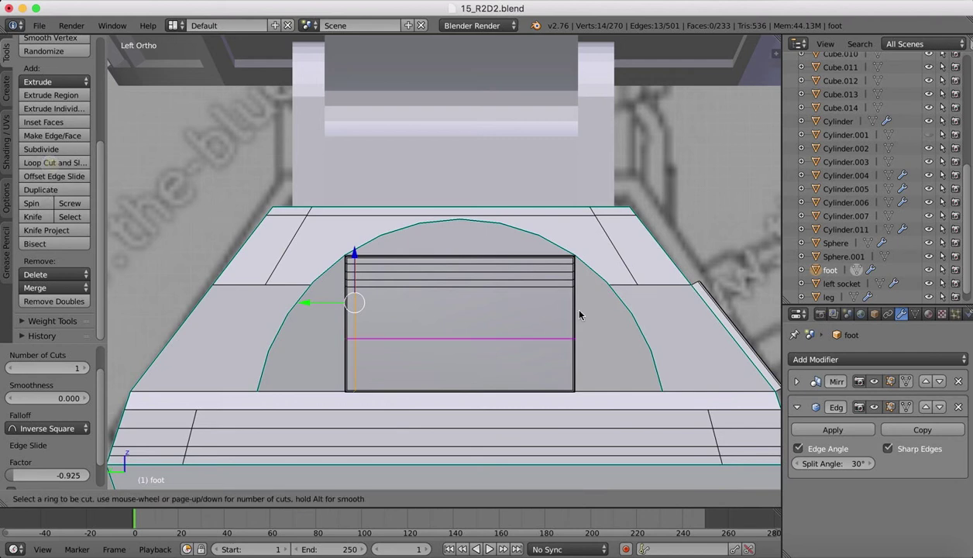
click(511, 275)
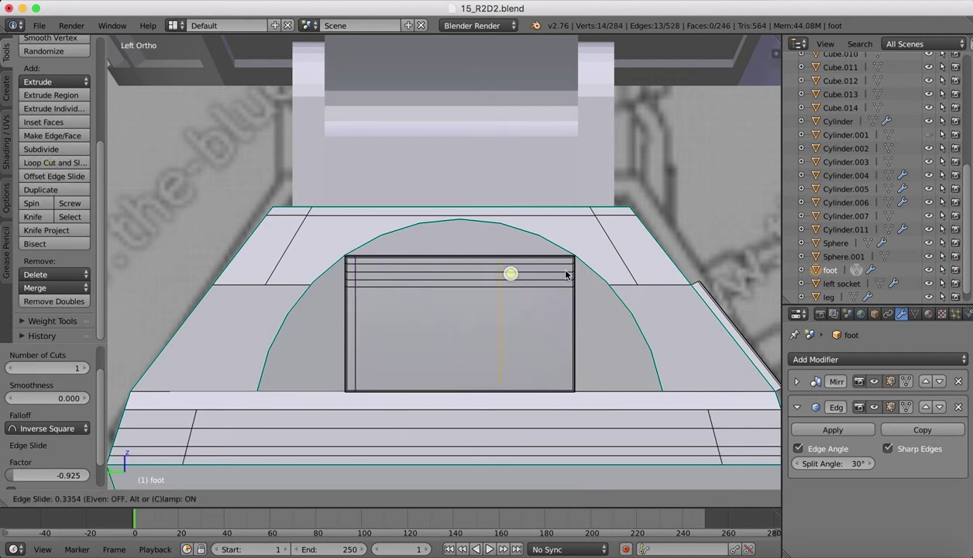
click(610, 278)
- Extrude two alternate horizontal strips in the panel's upper part inward, moving them 0.042 in X and 0.003 in Z
key(a)
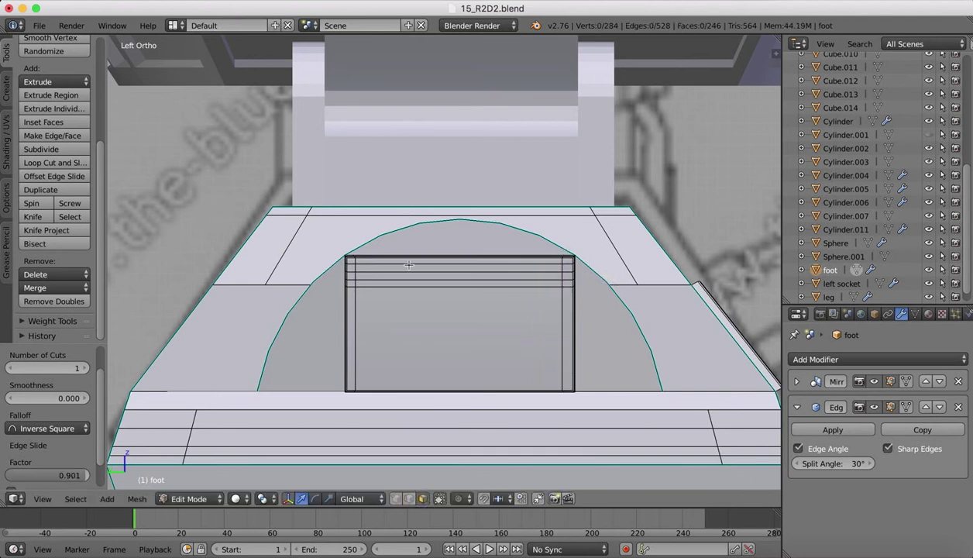
right_click(406, 267)
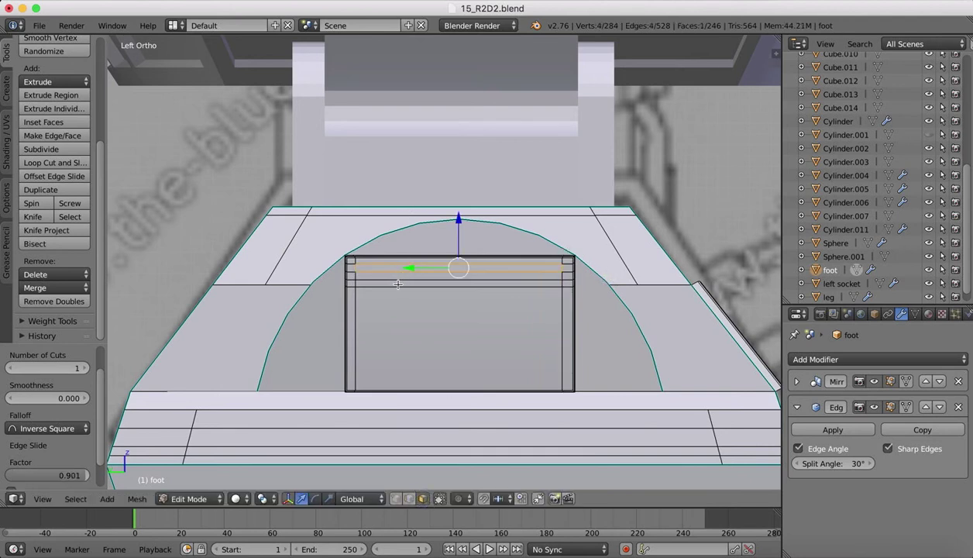
shift+right_click(398, 283)
middle_drag(395, 280, 473, 281)
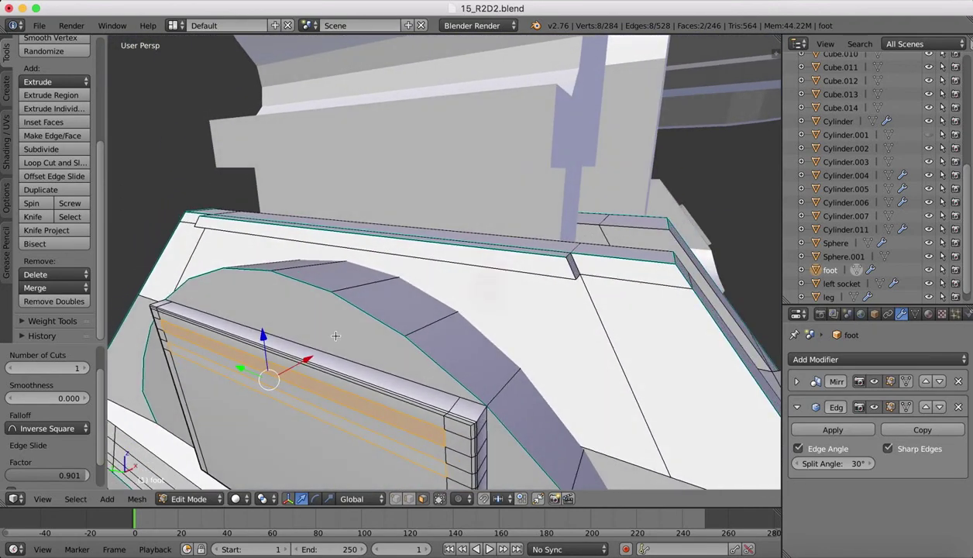
key(e)
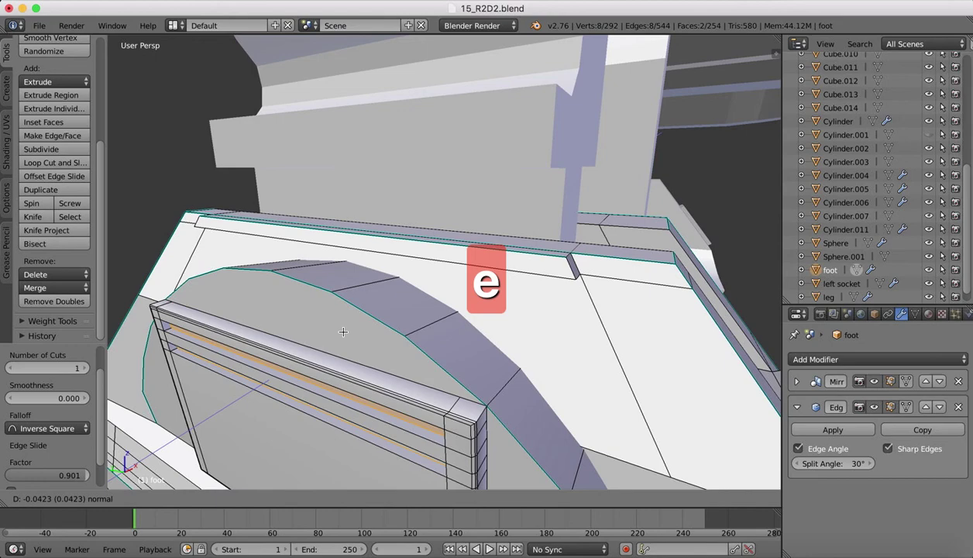
click(343, 331)
- Deepen the two slots by moving their recessed faces 0.095 along X
key(KP_Decimal)
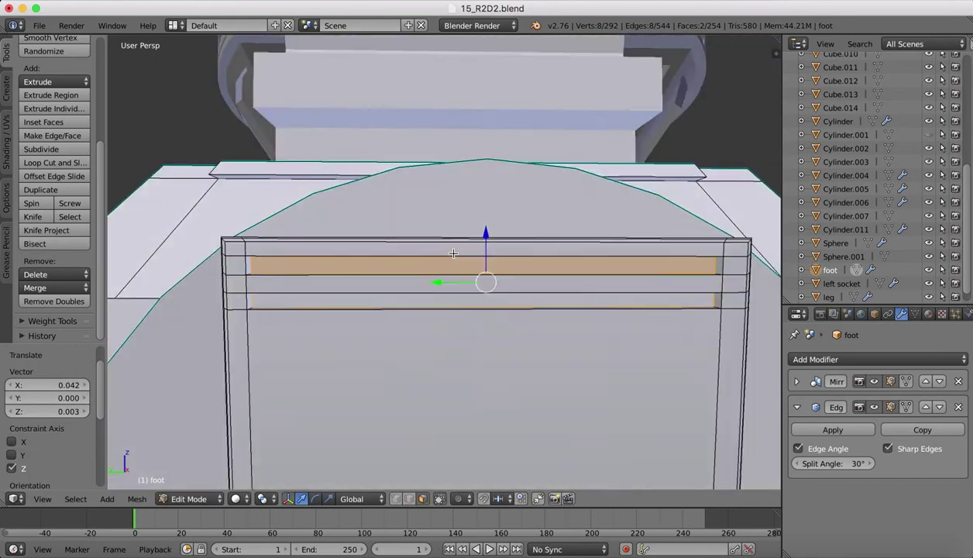
middle_drag(453, 253, 551, 280)
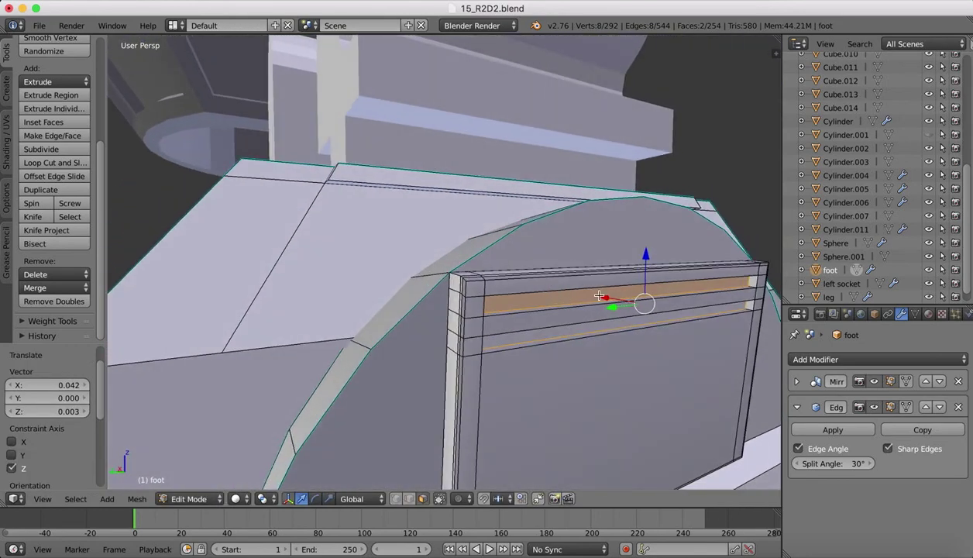
mouse_move(606, 298)
mouse_down()
mouse_move(573, 288)
mouse_move(588, 298)
mouse_up()
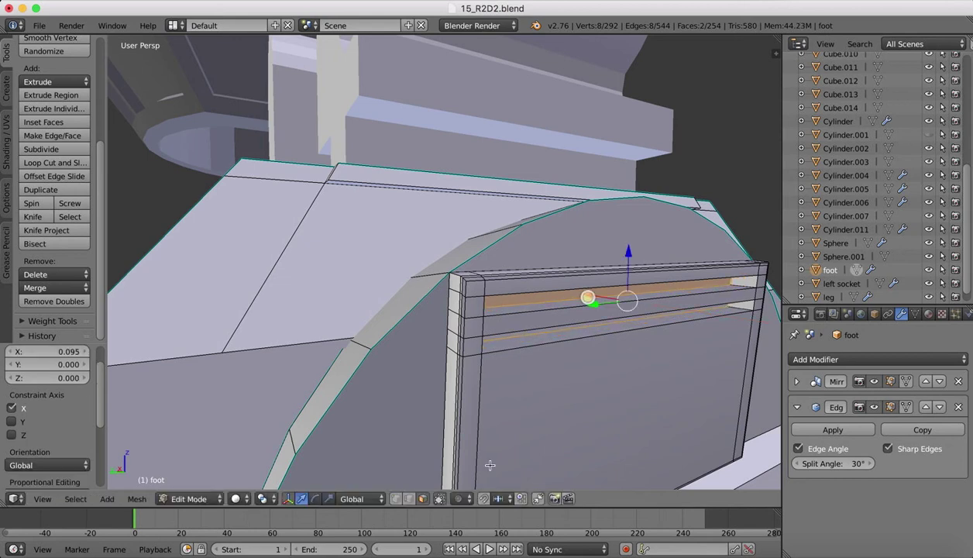
- Bevel the long outer edges of both slots in the raised side panel by 0.007 with two segments
click(408, 498)
right_click(503, 292)
shift+right_click(511, 354)
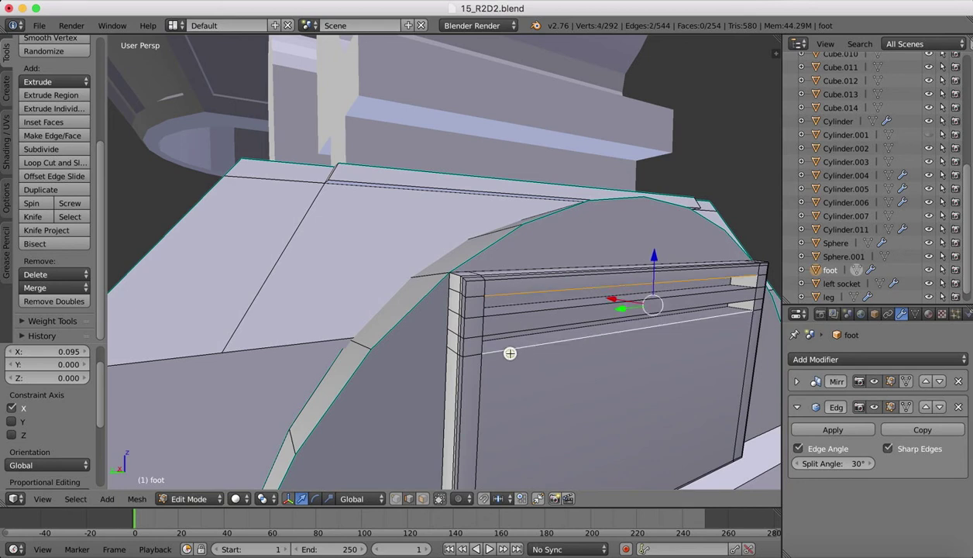
shift+right_click(491, 308)
shift+right_click(496, 311)
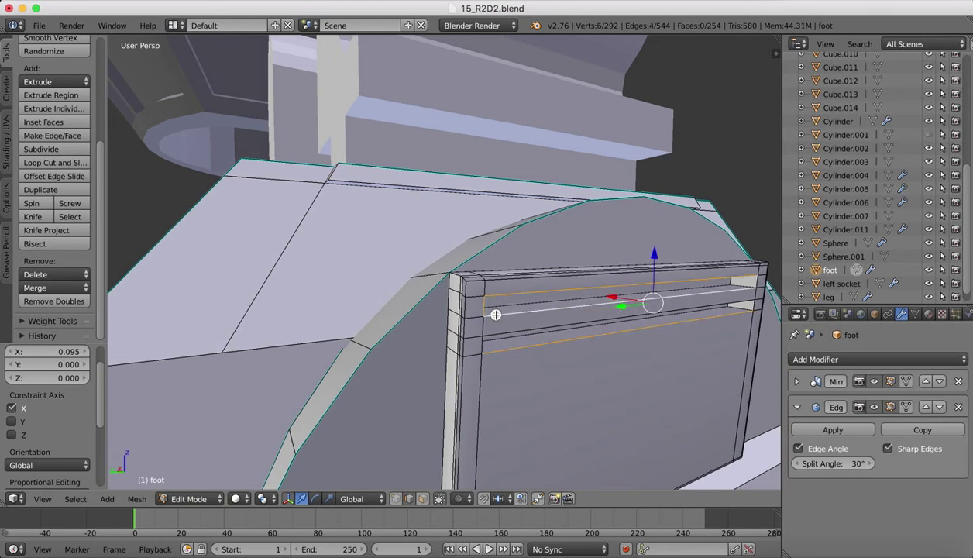
shift+right_click(473, 341)
shift+right_click(493, 332)
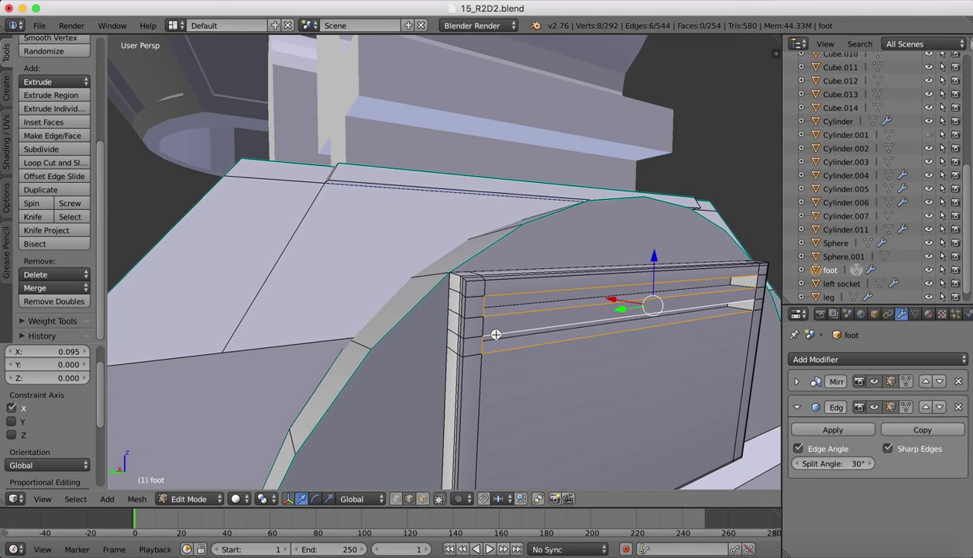
shift+right_click(756, 282)
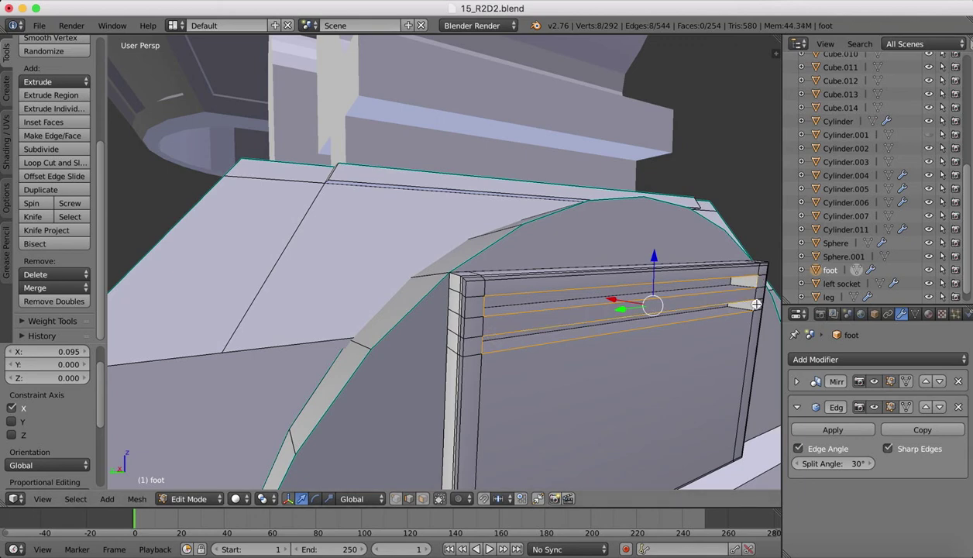
middle_drag(635, 333, 625, 332)
key(ctrl+b)
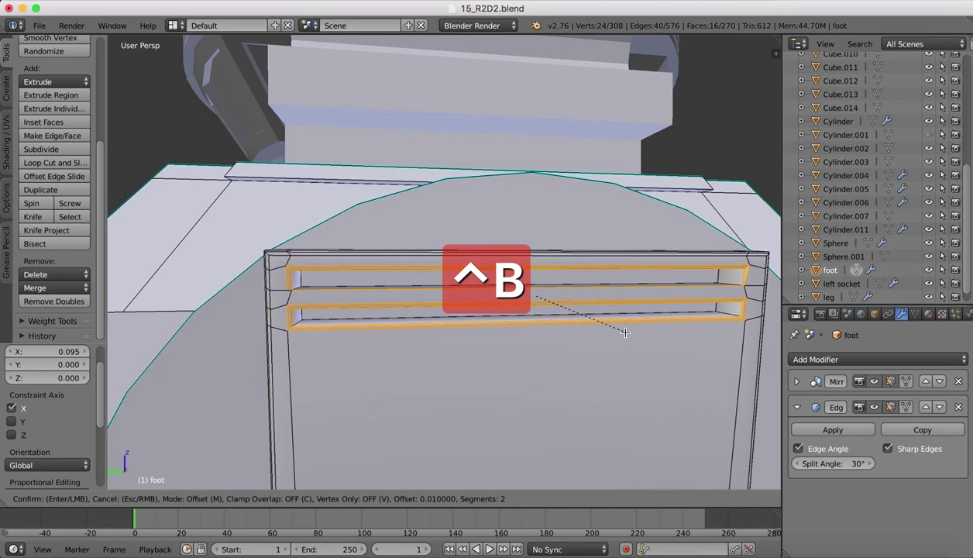
text(0.)
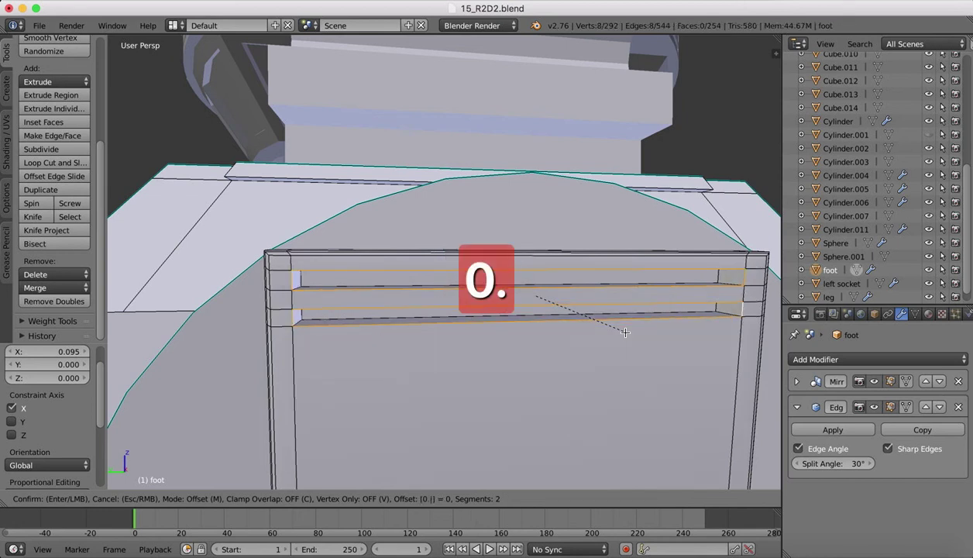
text(007)
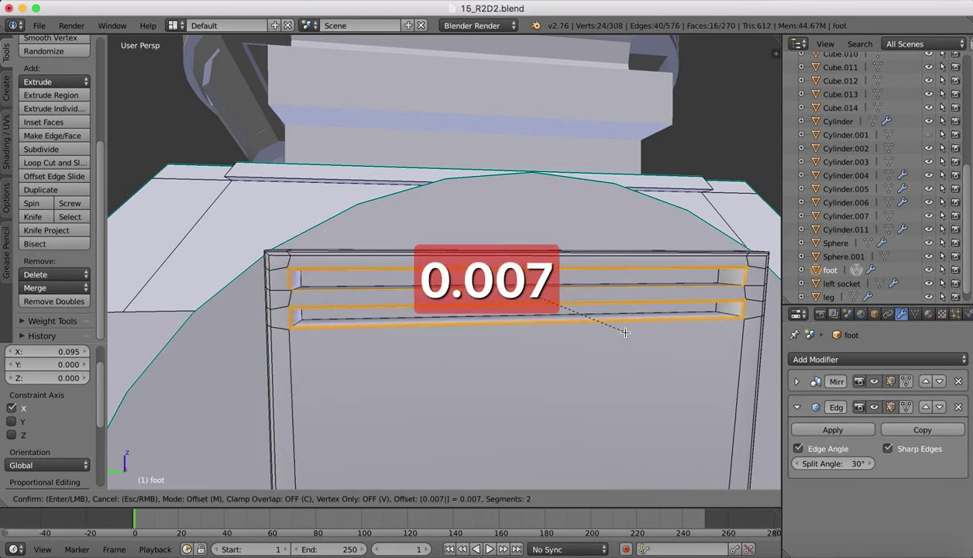
key(Return)
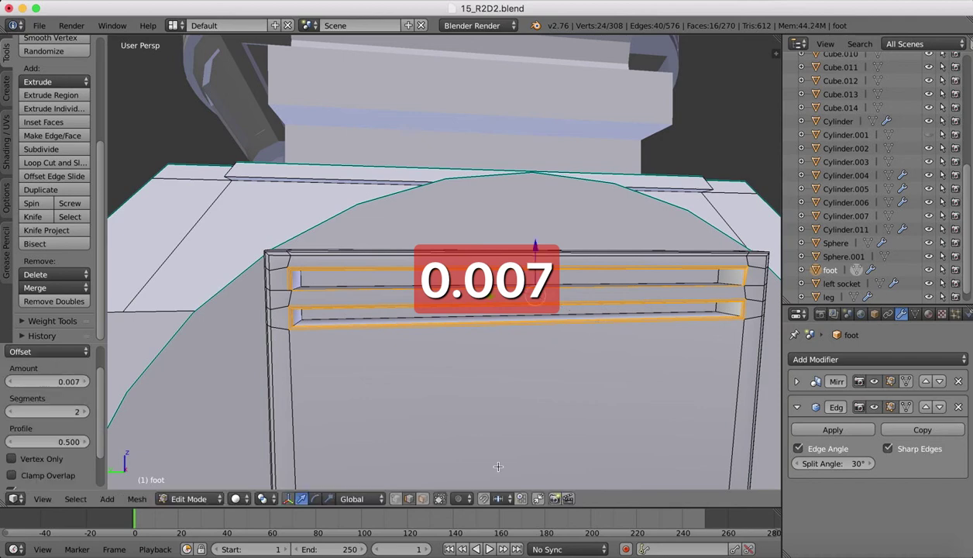
- Return to Object Mode and examine the foot with its bevelled slots from the side, front and back
click(188, 498)
click(200, 483)
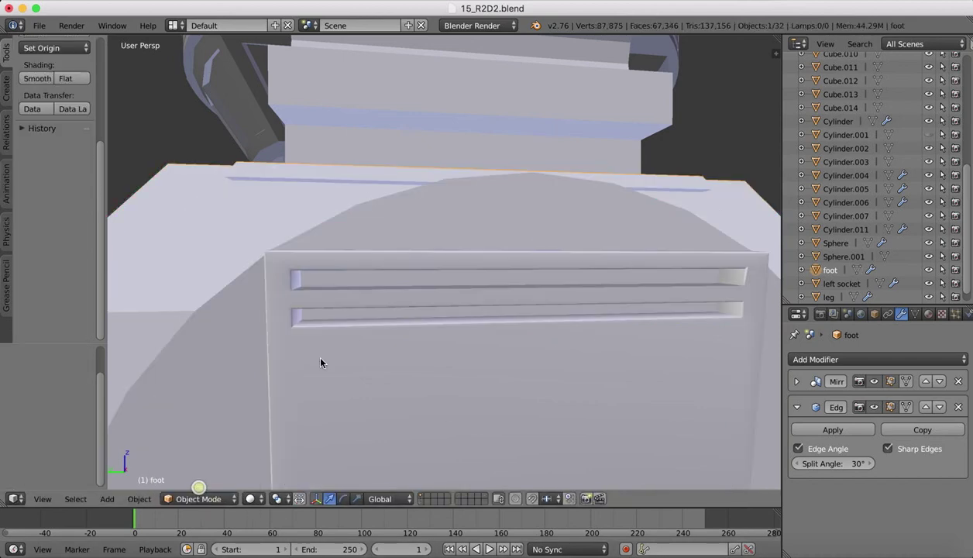
scroll(326, 226, down, 3)
scroll(326, 226, right, 6)
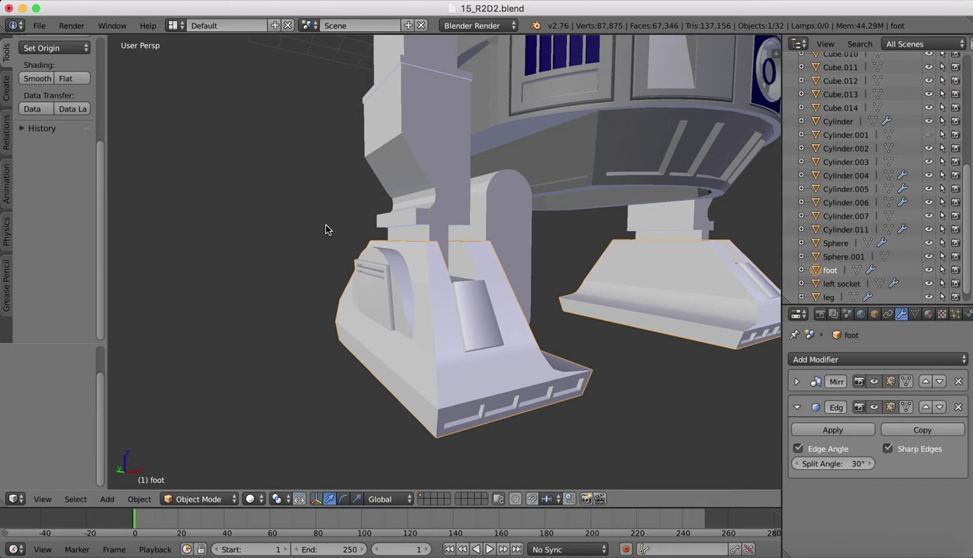
scroll(326, 229, left, 10)
scroll(326, 229, right, 10)
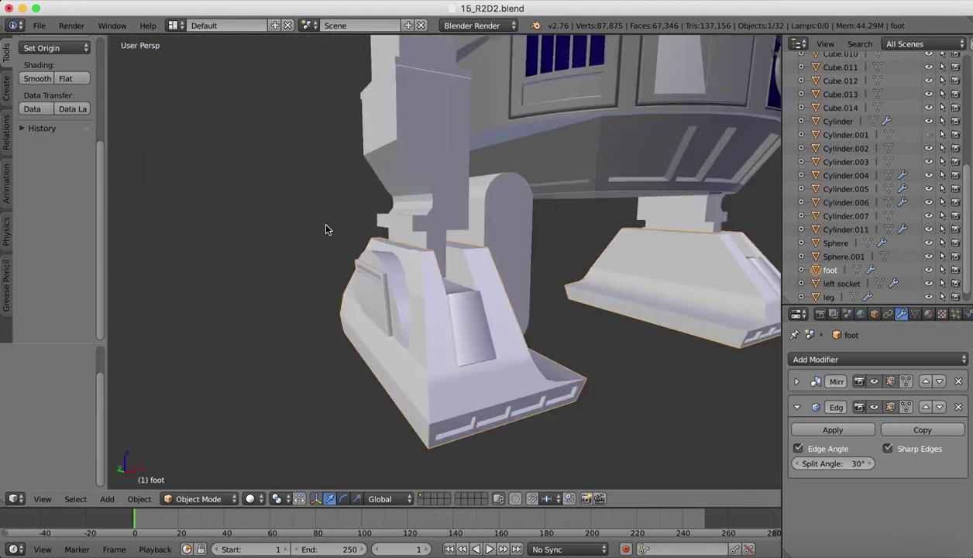
scroll(325, 229, left, 10)
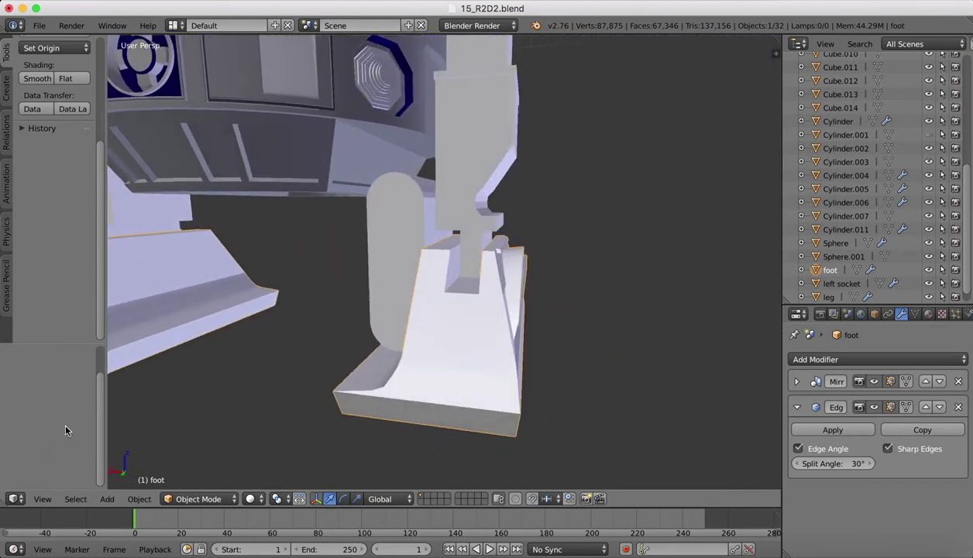
- In back view, extrude the face below the foot's rear ankle notch outward about 0.059, and bevel its outline by 0.01 with two segments
click(43, 498)
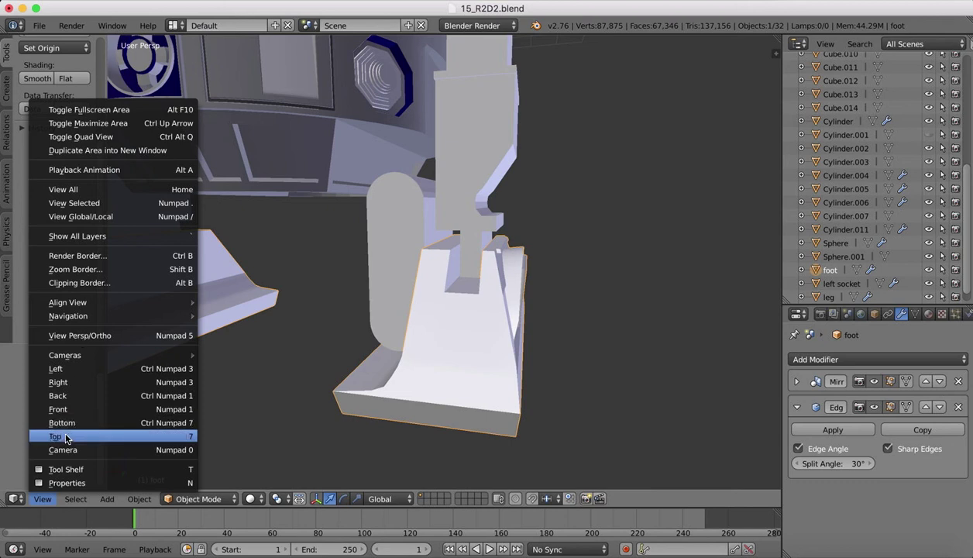
click(58, 396)
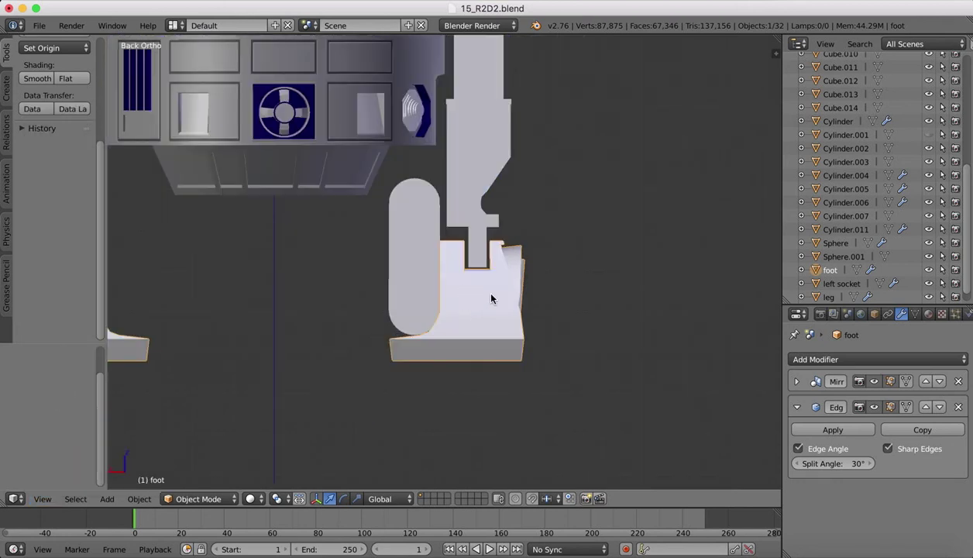
key(Tab)
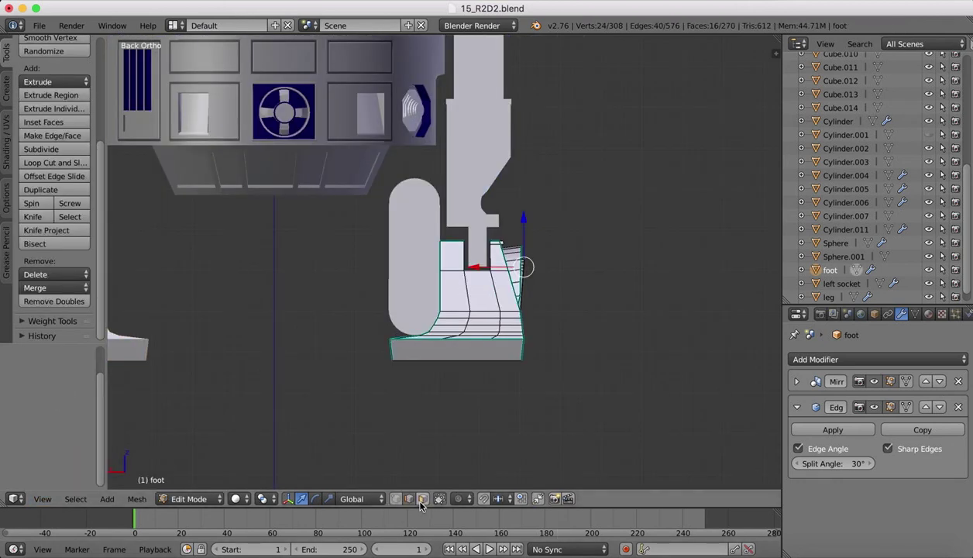
right_click(471, 278)
middle_drag(471, 278, 349, 306)
key(e)
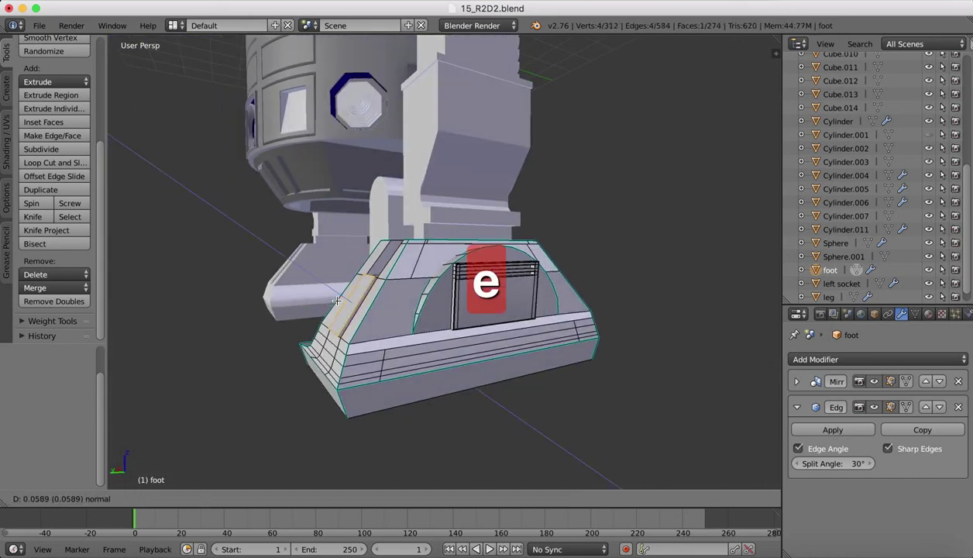
click(337, 300)
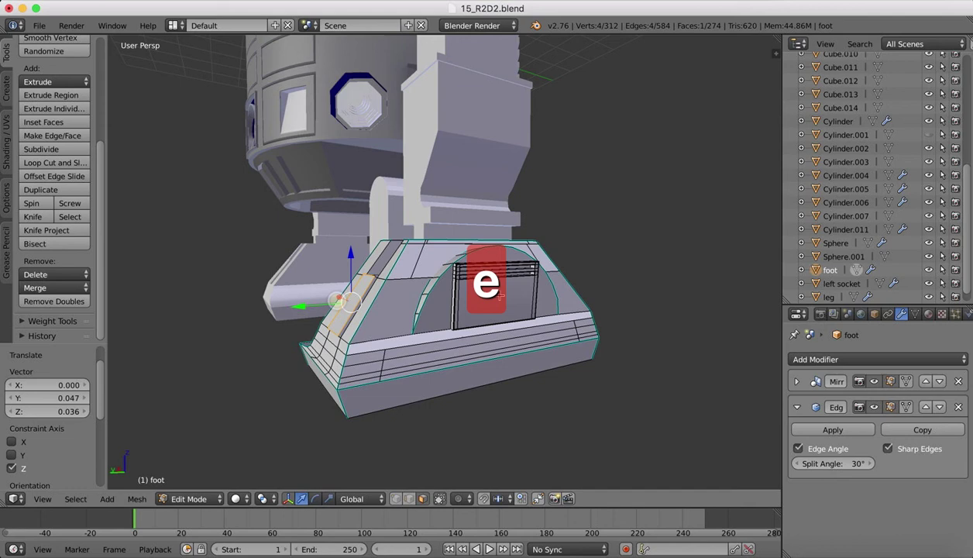
key(ctrl+b)
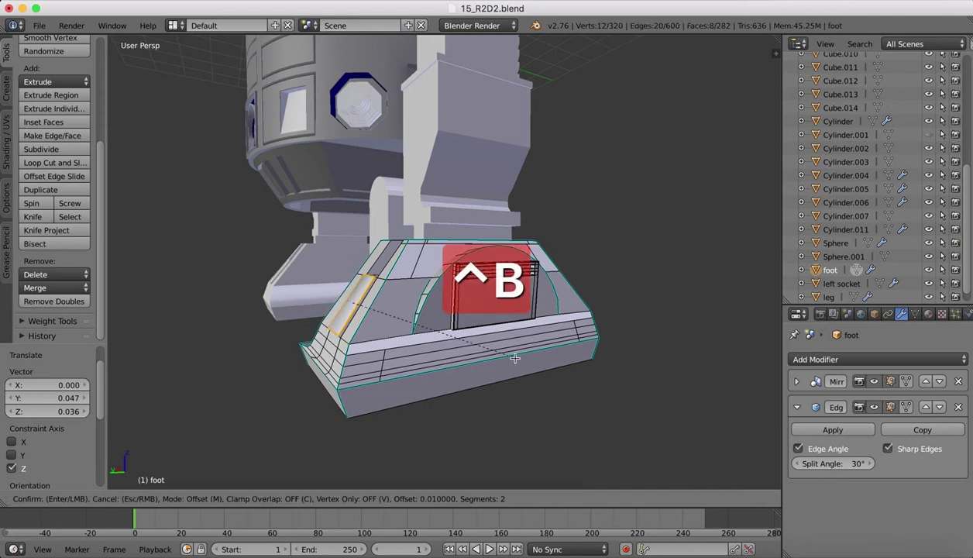
click(515, 358)
- Compare the foot mesh from several angles with the R2-D2 reference image
middle_drag(382, 284, 587, 377)
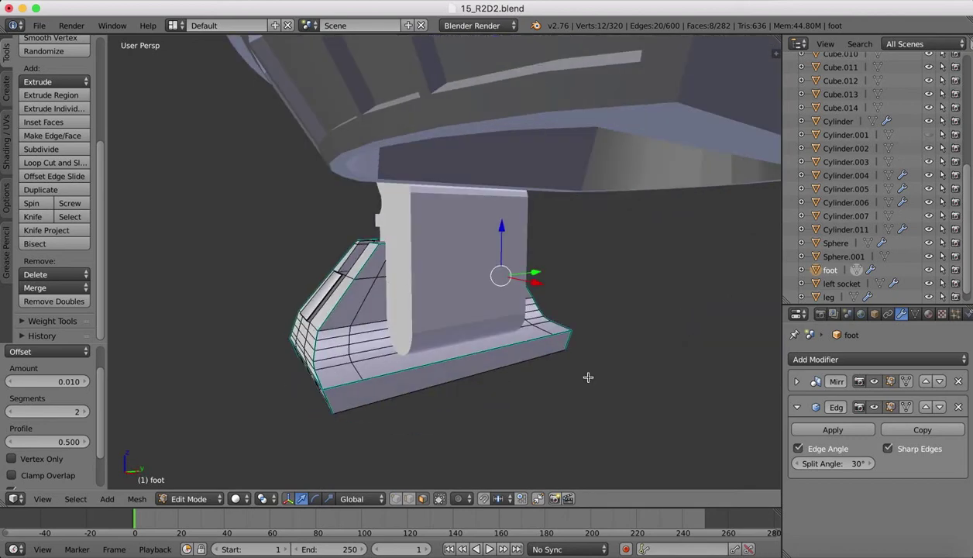
click(824, 544)
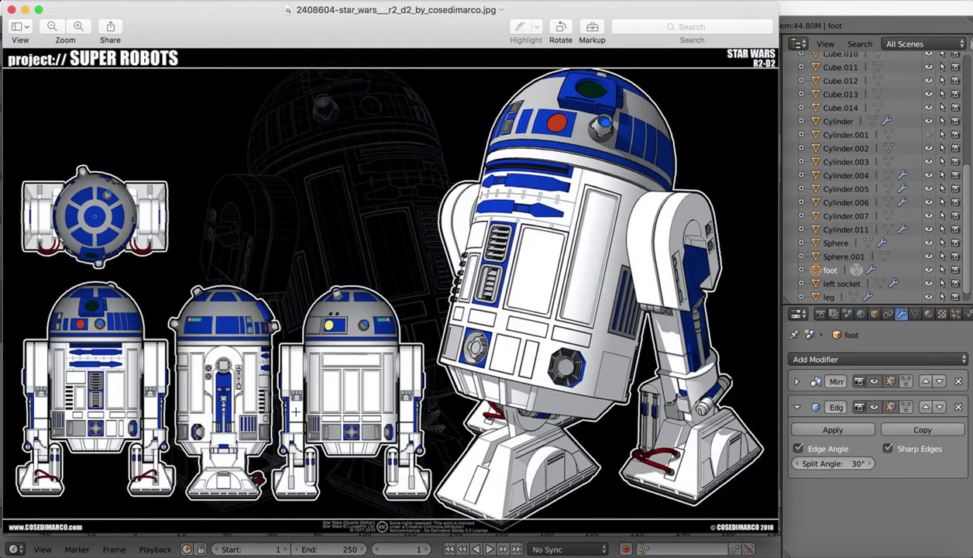
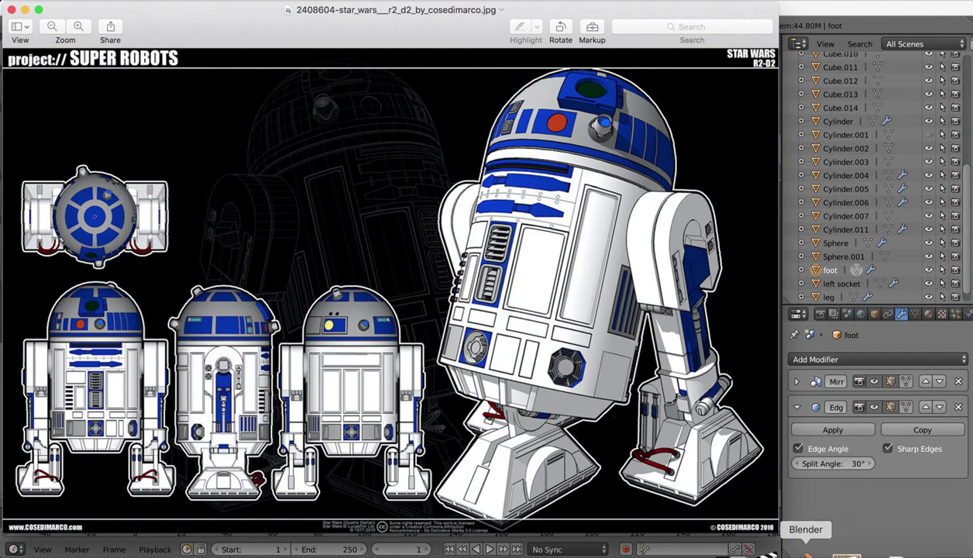
click(864, 551)
middle_drag(489, 305, 516, 333)
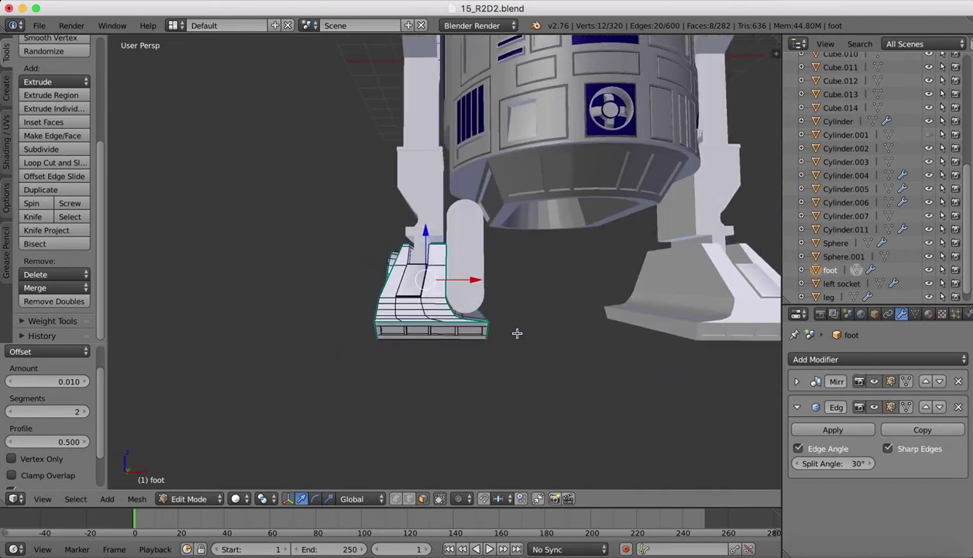
middle_drag(631, 306, 583, 367)
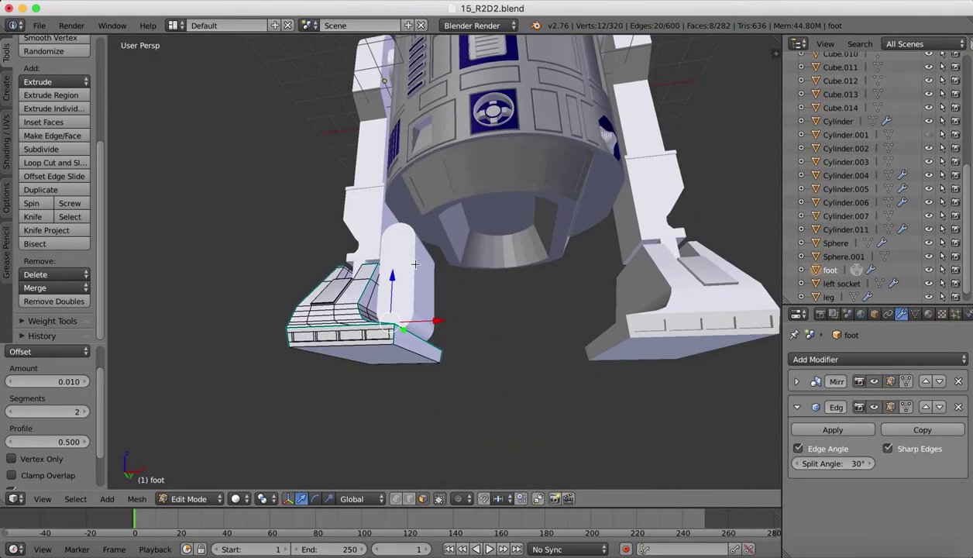
middle_drag(428, 271, 434, 277)
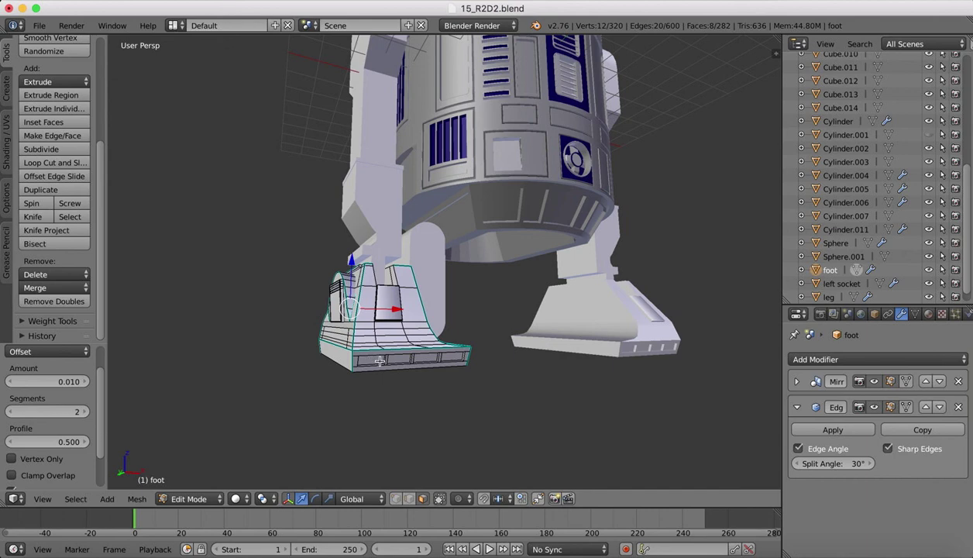
middle_drag(459, 355, 369, 315)
- Leave Edit Mode and examine the complete R2-D2 model from the front and sides, including its legs and feet
key(Tab)
scroll(394, 303, down, 2)
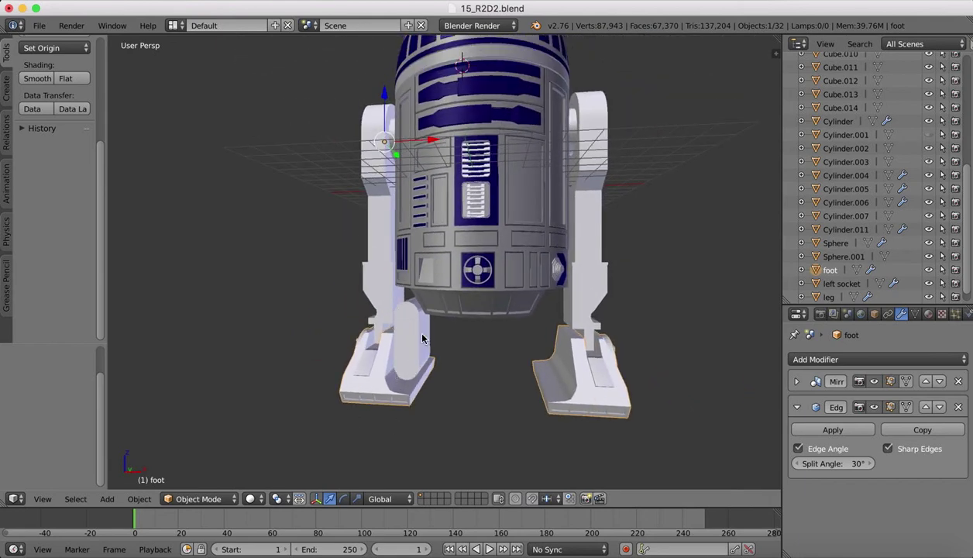
mouse_move(407, 361)
middle_down()
mouse_move(412, 339)
mouse_move(405, 362)
middle_up()
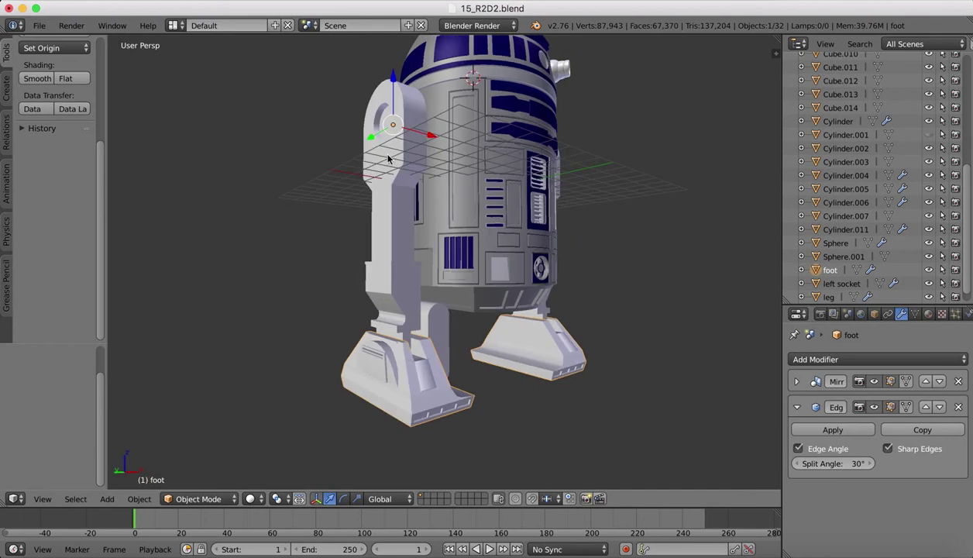
middle_drag(389, 173, 546, 288)
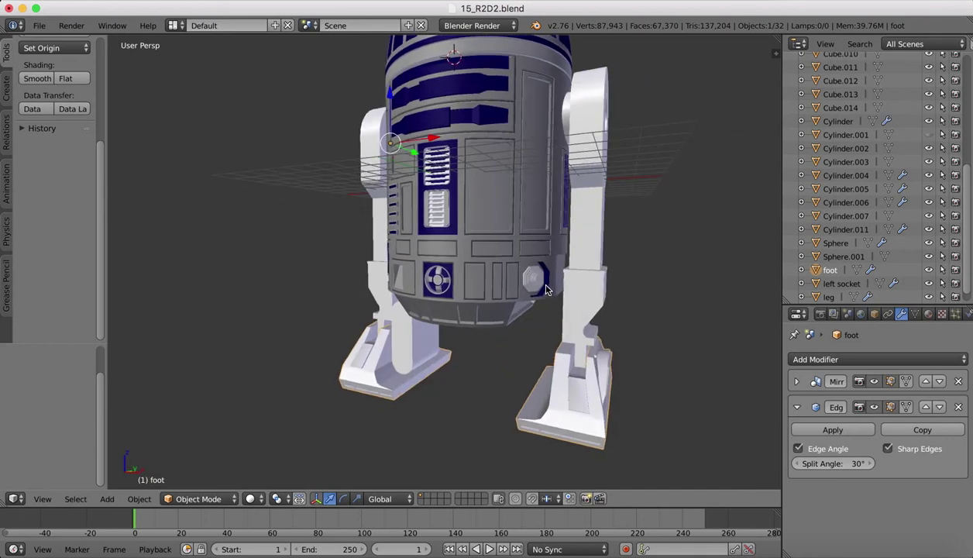
shift+scroll(558, 223, up, 3)
scroll(570, 235, down, 2)
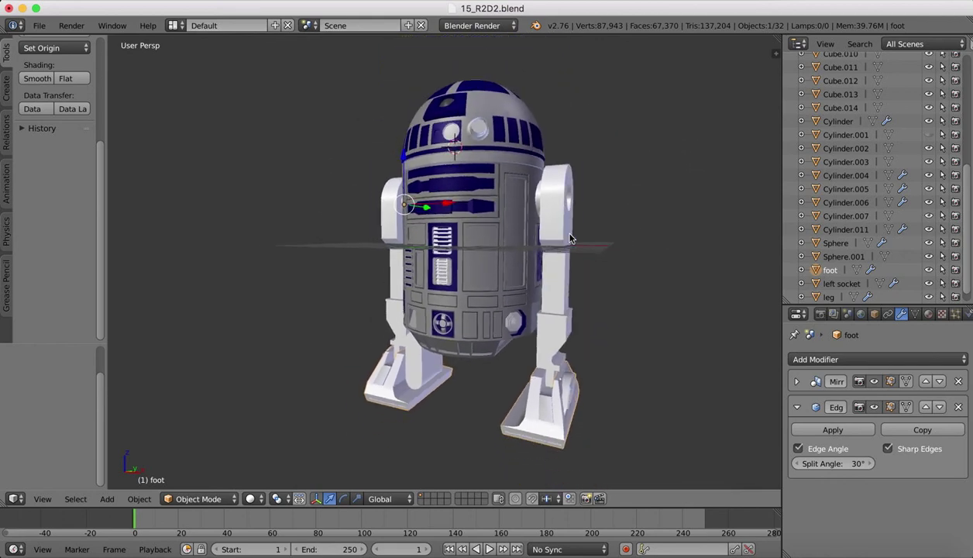
scroll(569, 237, left, 8)
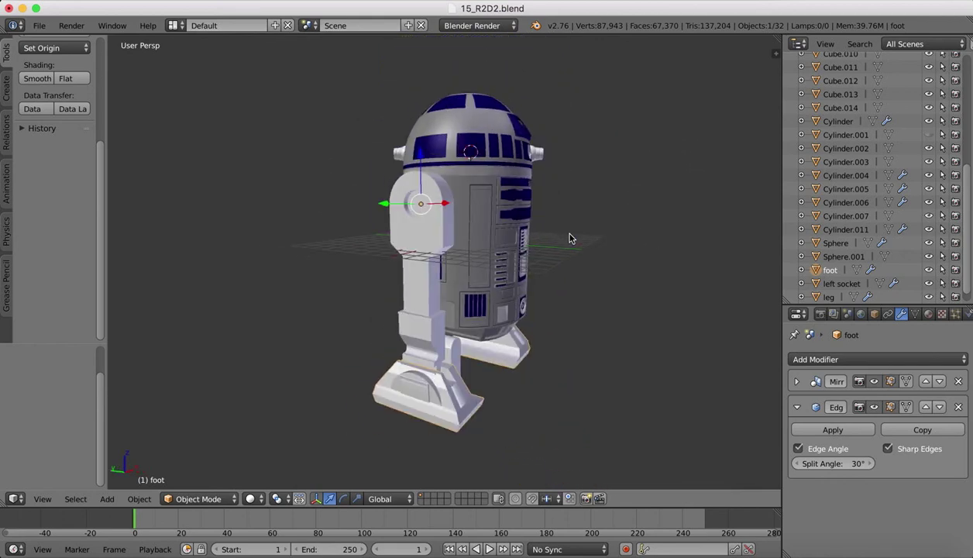
scroll(482, 254, left, 10)
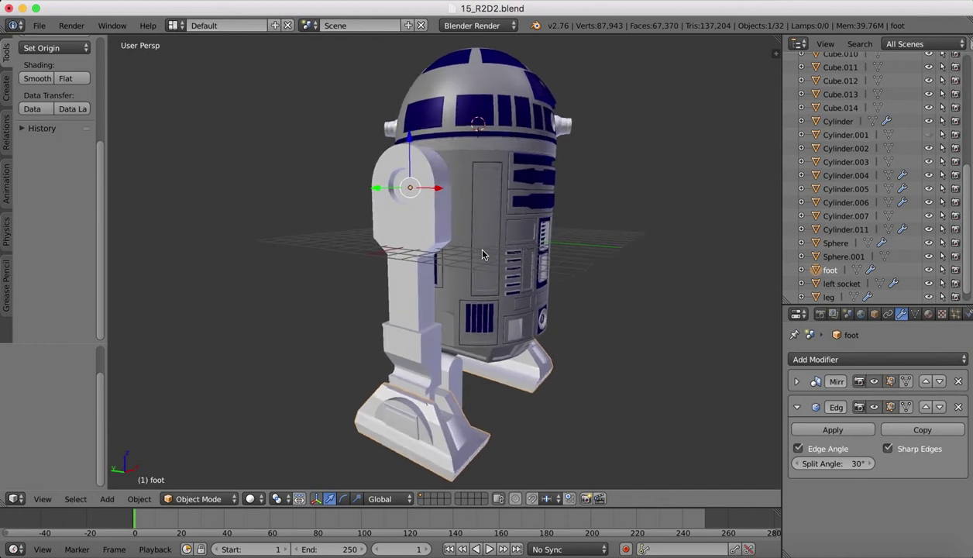
scroll(481, 250, right, 2)
scroll(482, 250, left, 10)
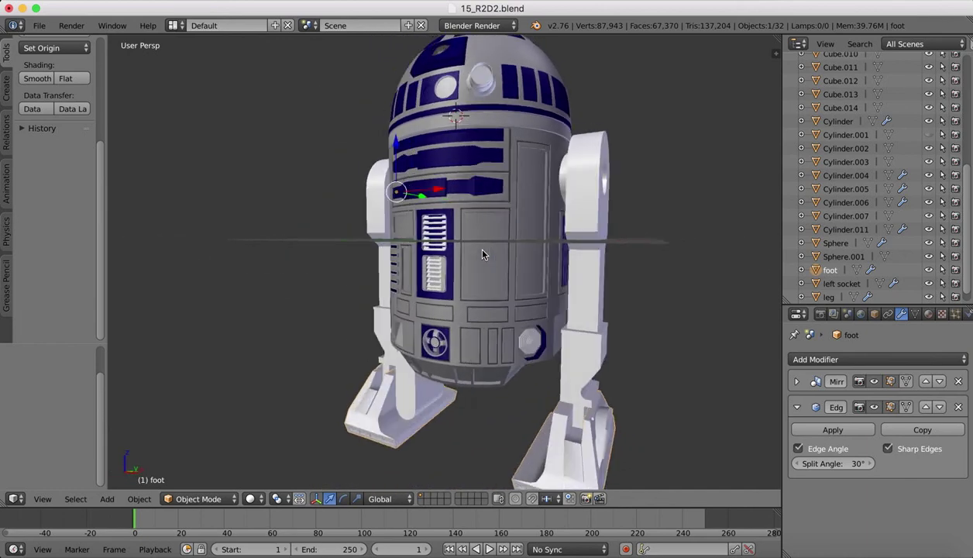
scroll(482, 254, down, 1)
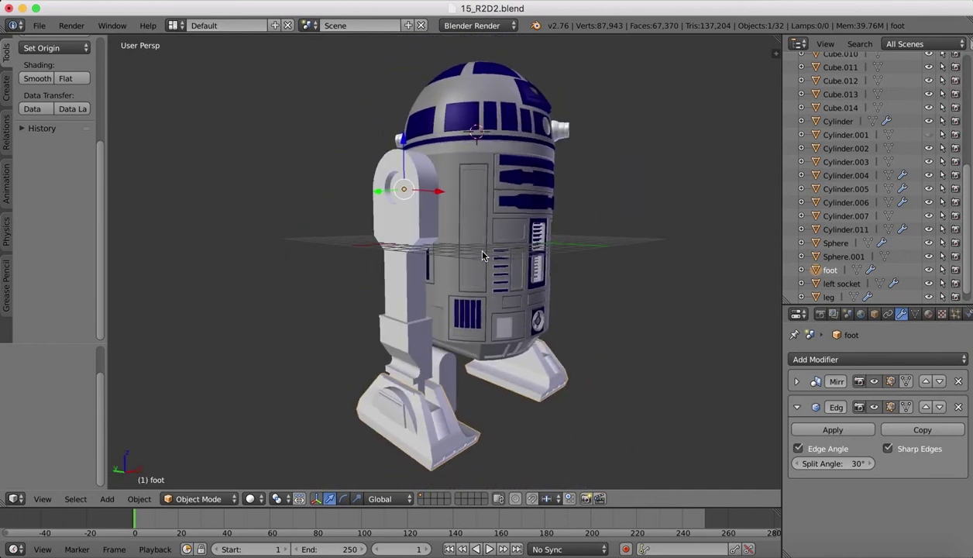